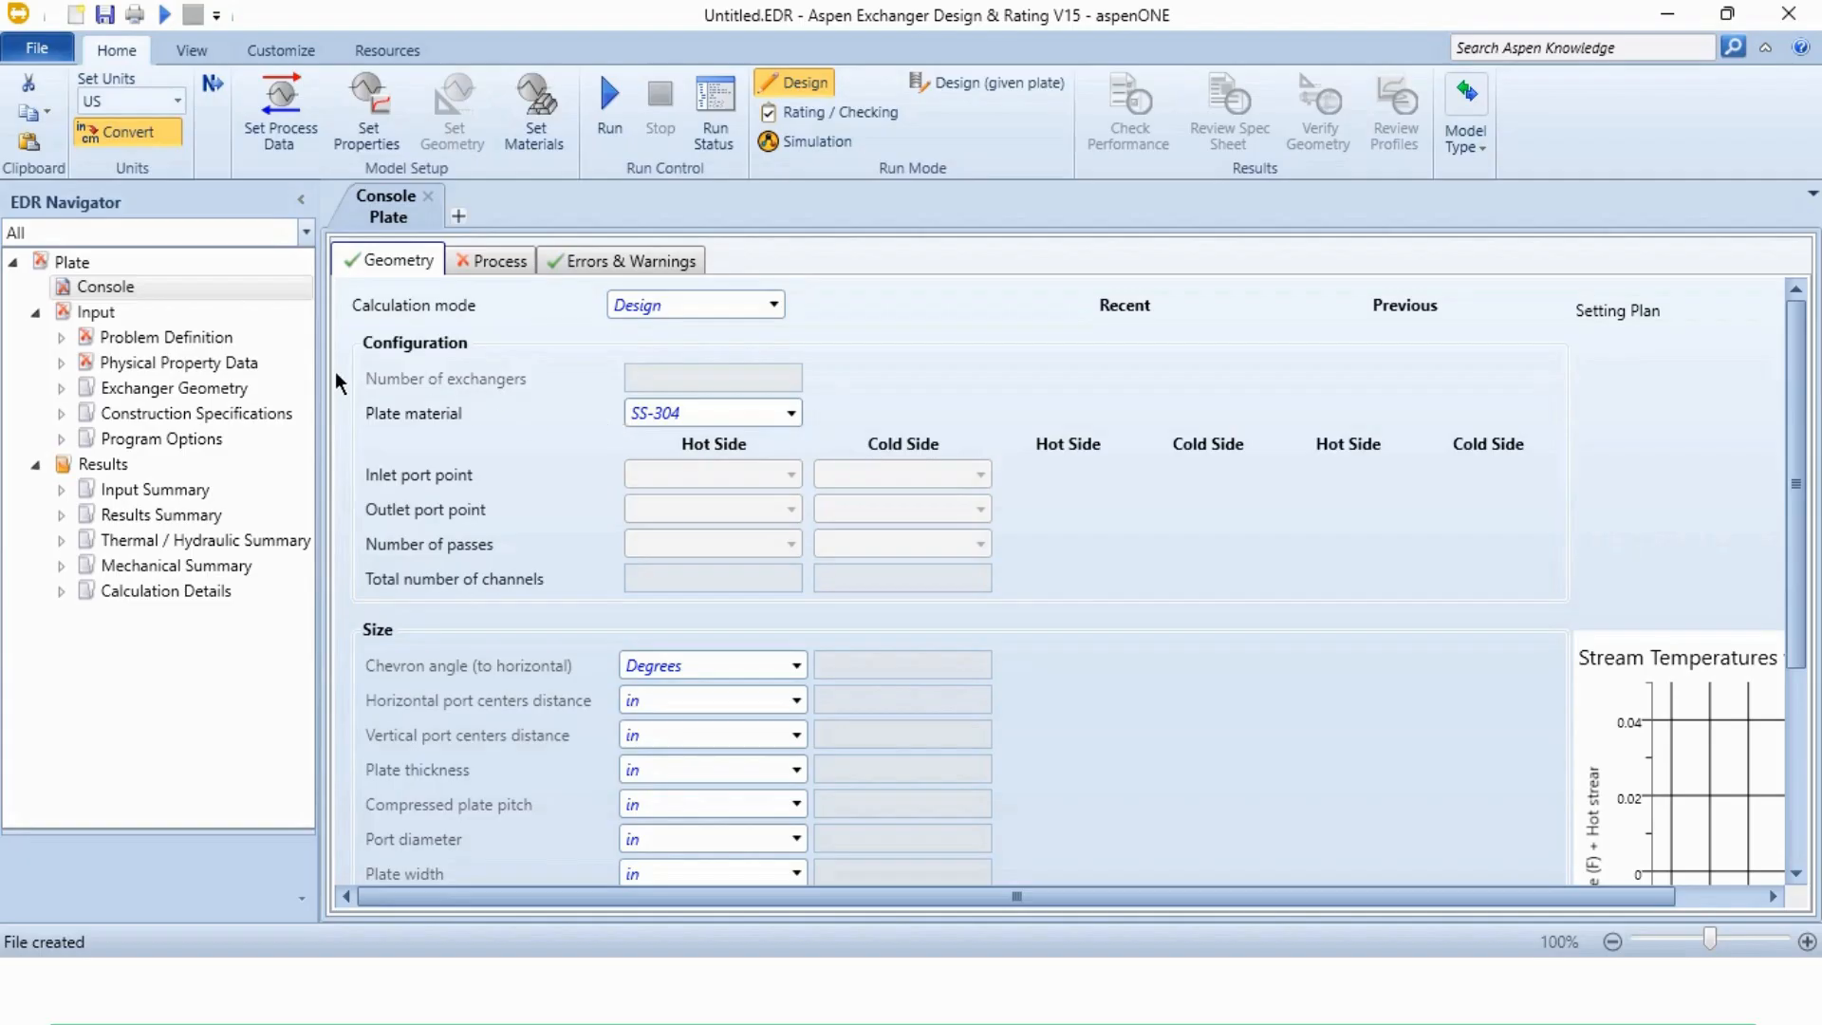
# - Open the Process Data form of the problem definition and set the unit system to SI
pyautogui.click(60, 337)
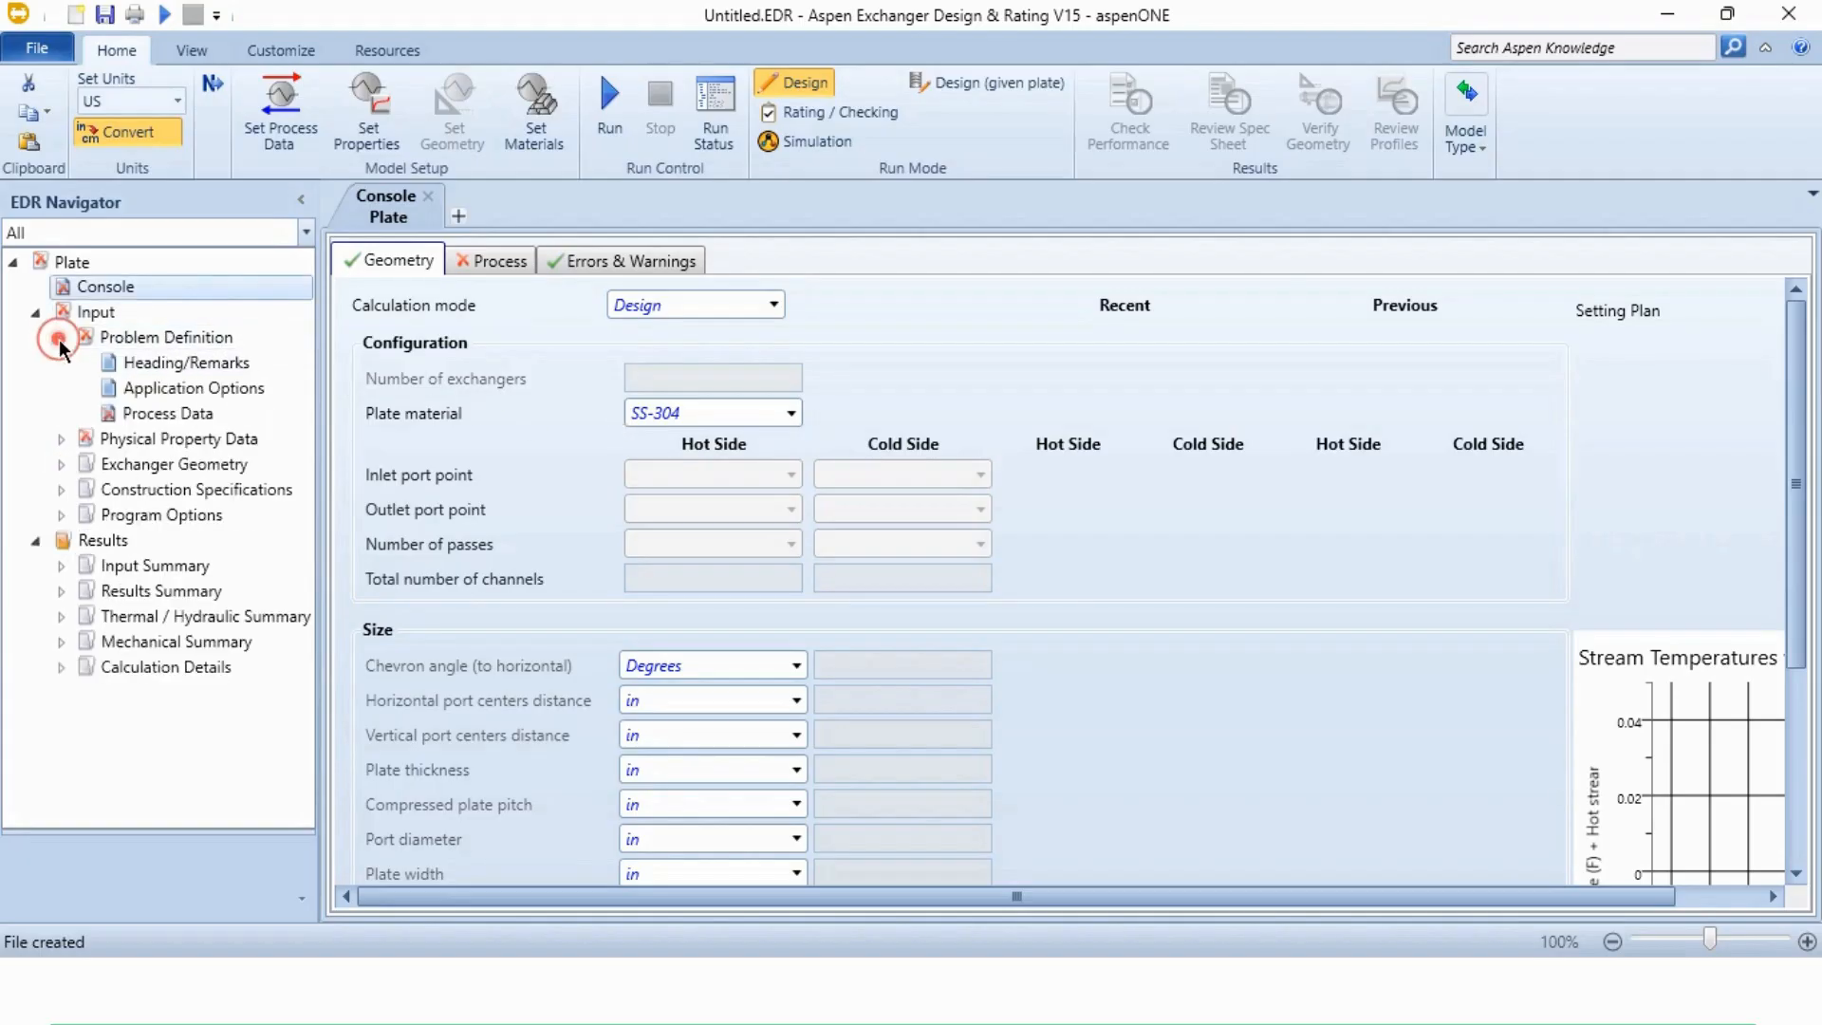
pyautogui.click(161, 413)
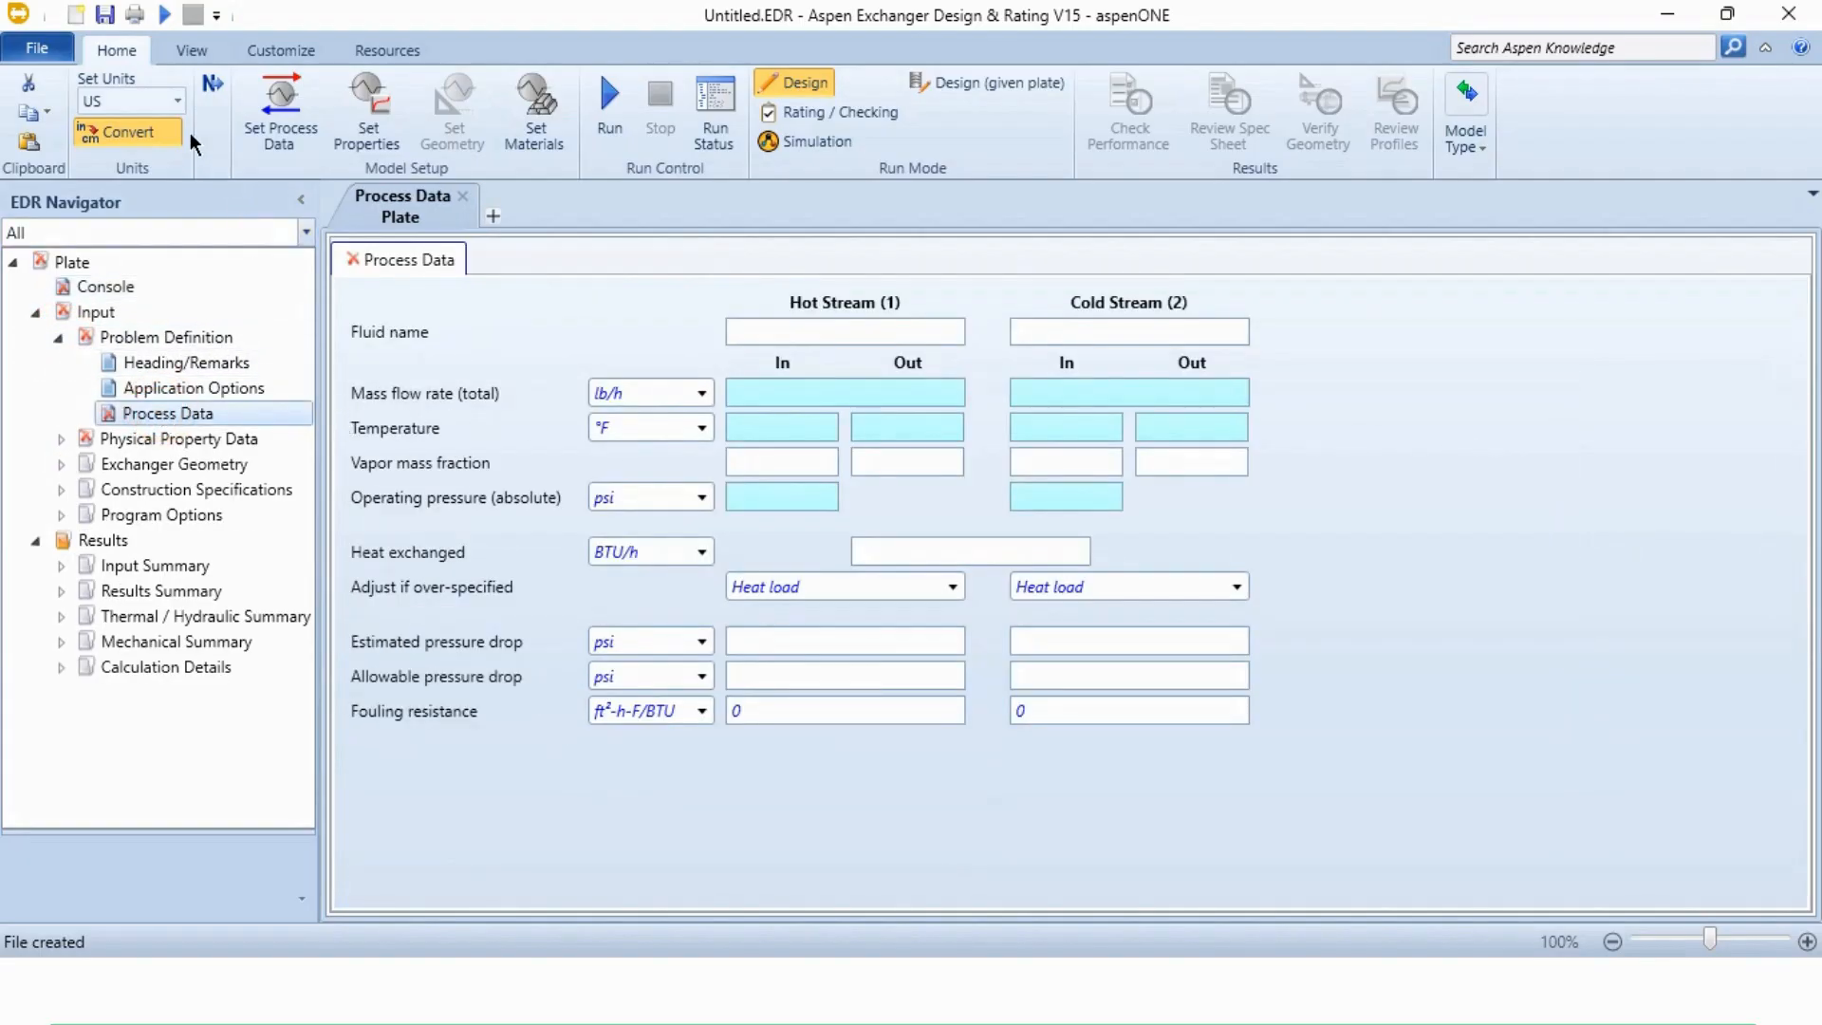
pyautogui.click(177, 100)
pyautogui.click(145, 160)
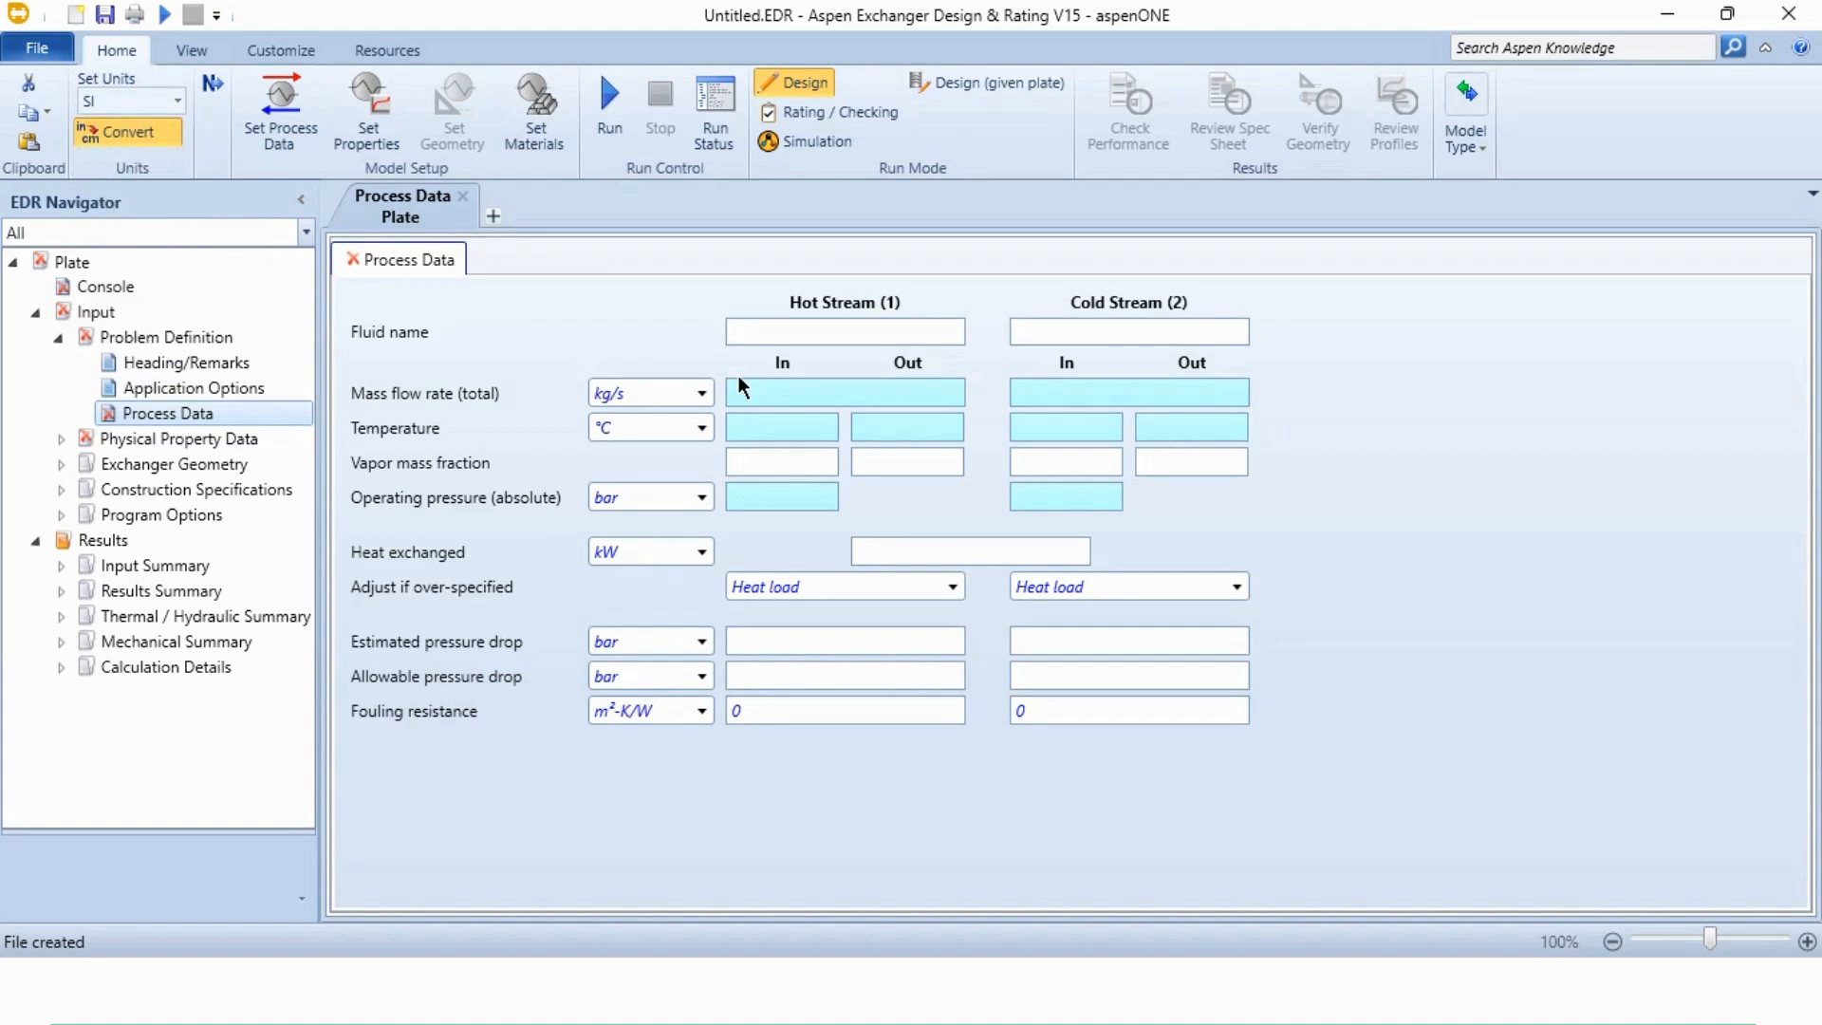
# - Set the cold stream's total mass flow rate to 31.5 kg/s
pyautogui.click(1024, 395)
pyautogui.write('31.5')
pyautogui.press('Tab')
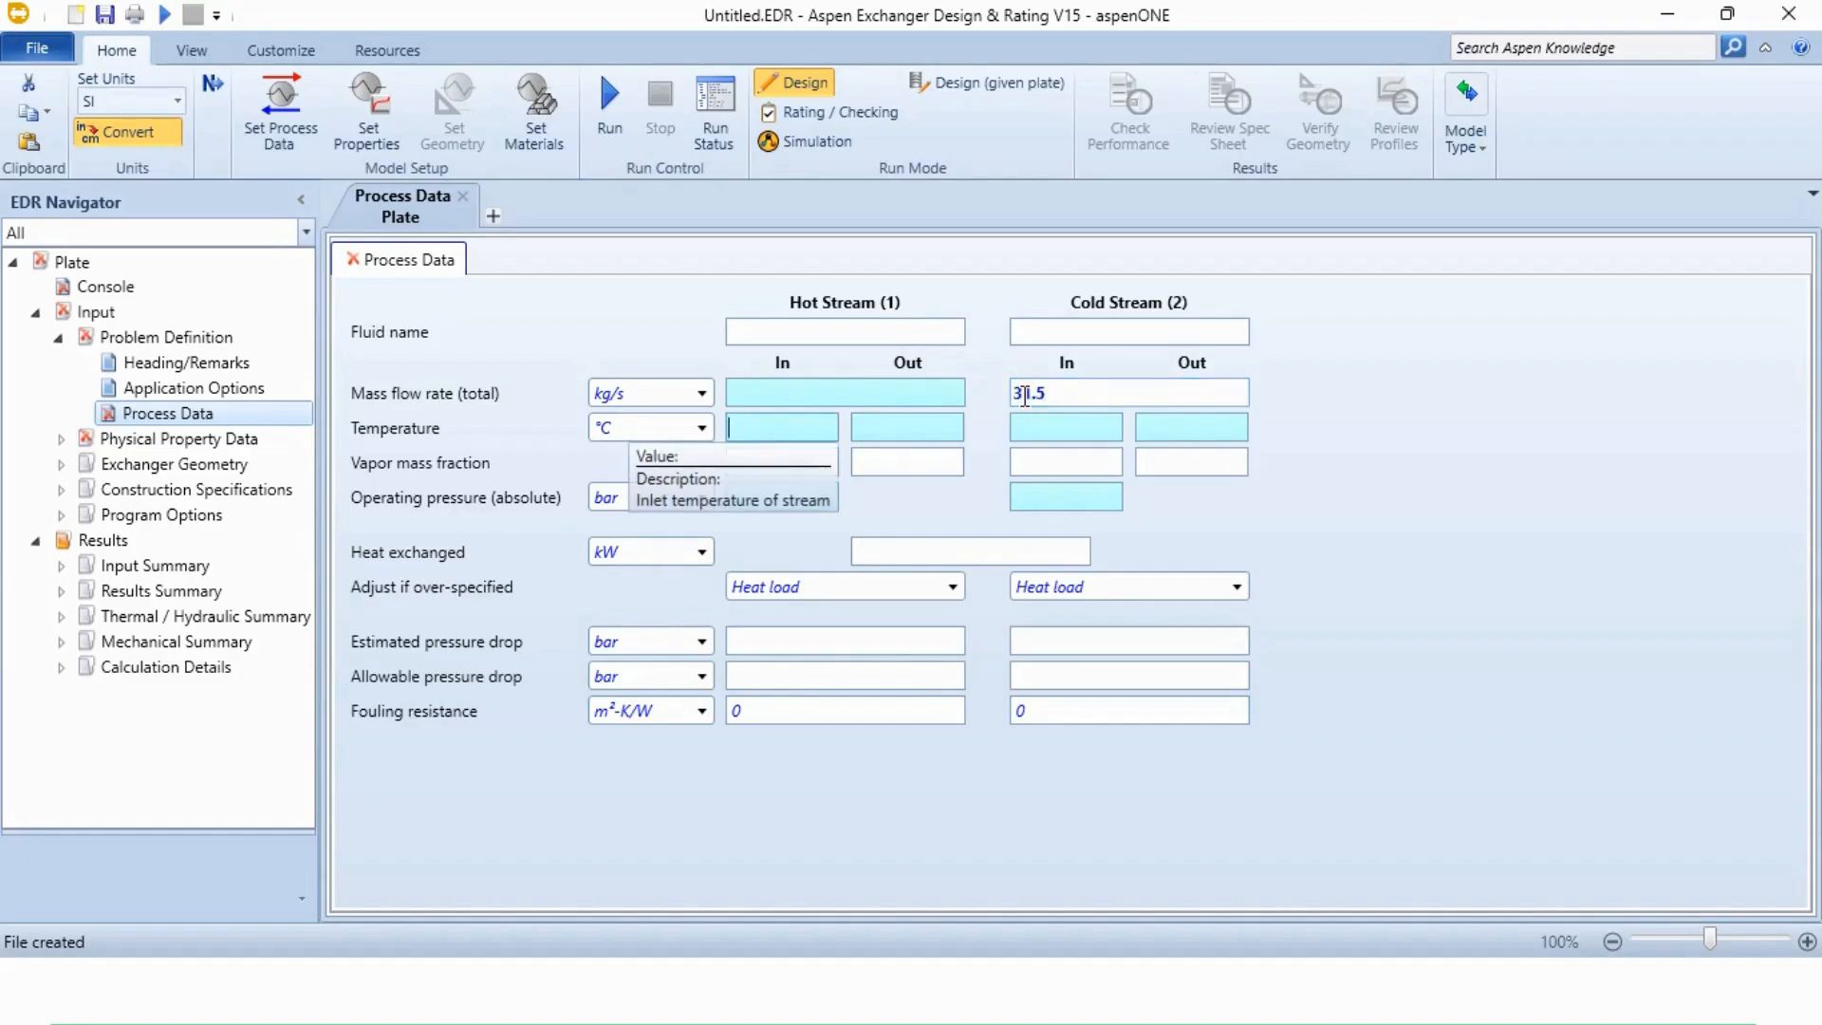
# - Set the hot stream temperatures to 65.6 °C in and 29.4 °C out, and the cold stream to 23.8 °C in and 46.1 °C out
pyautogui.write('65.6')
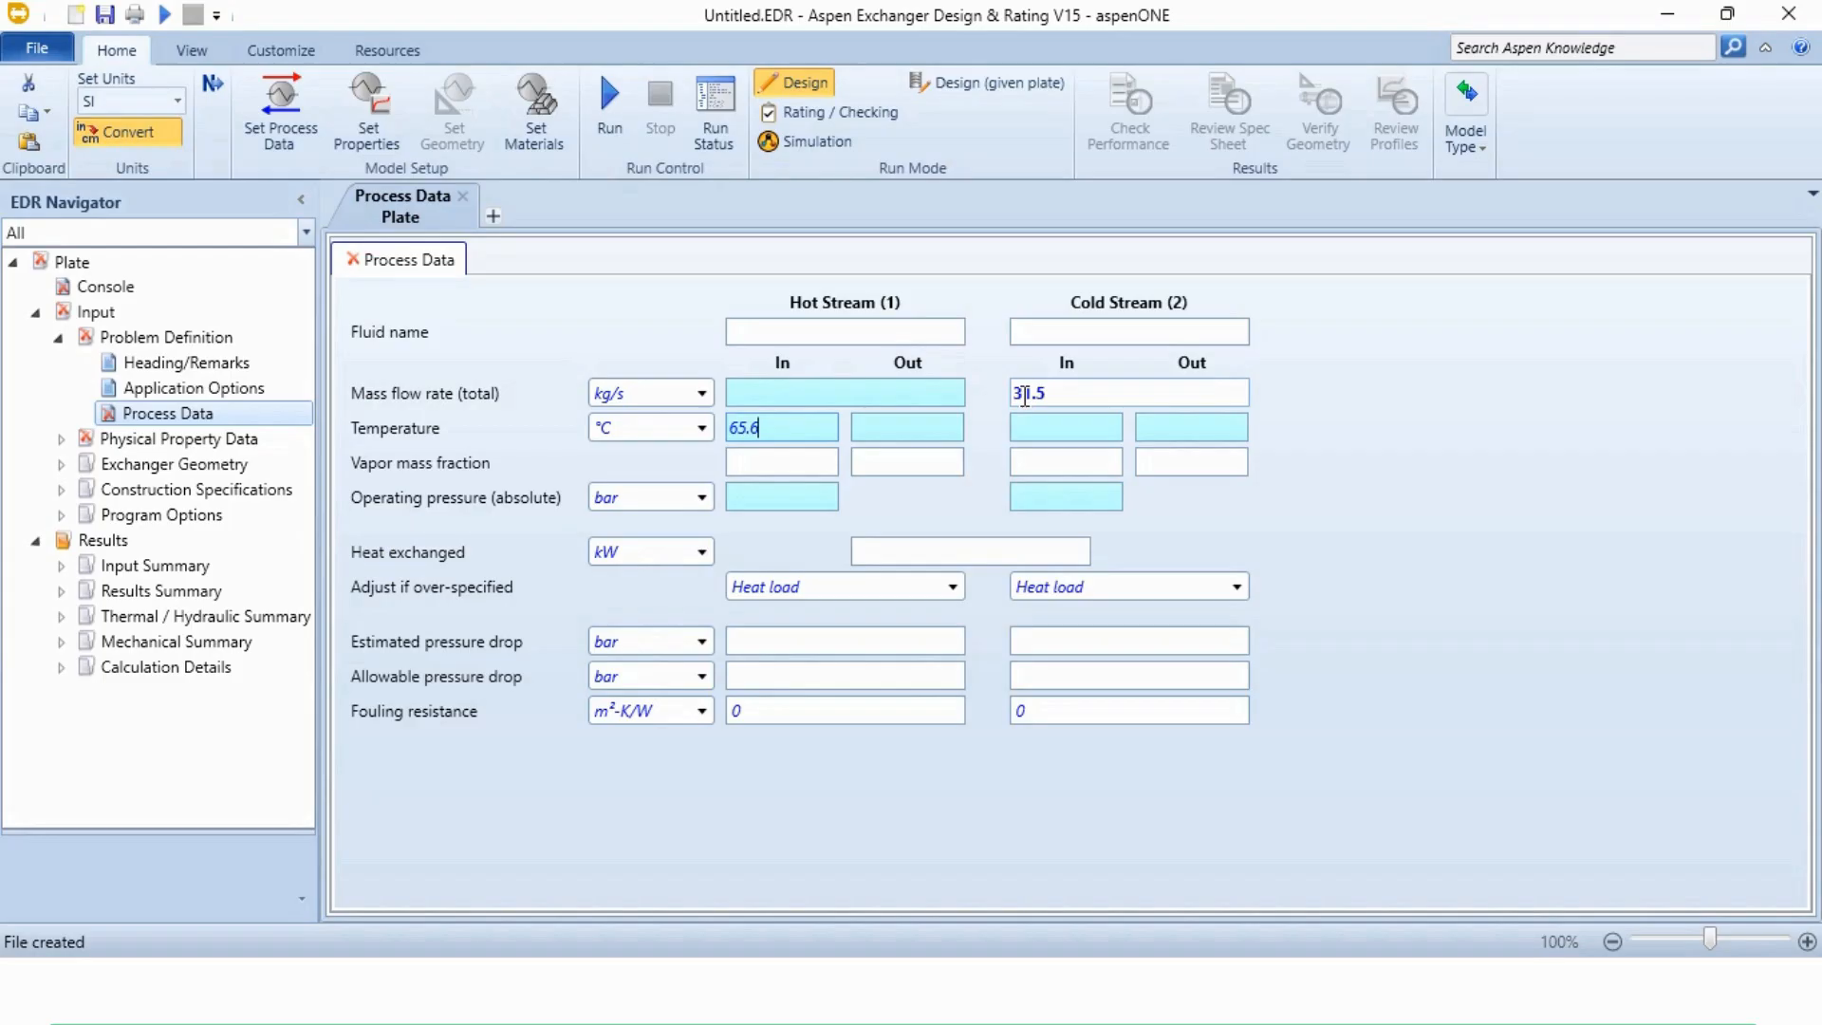
pyautogui.press('Tab')
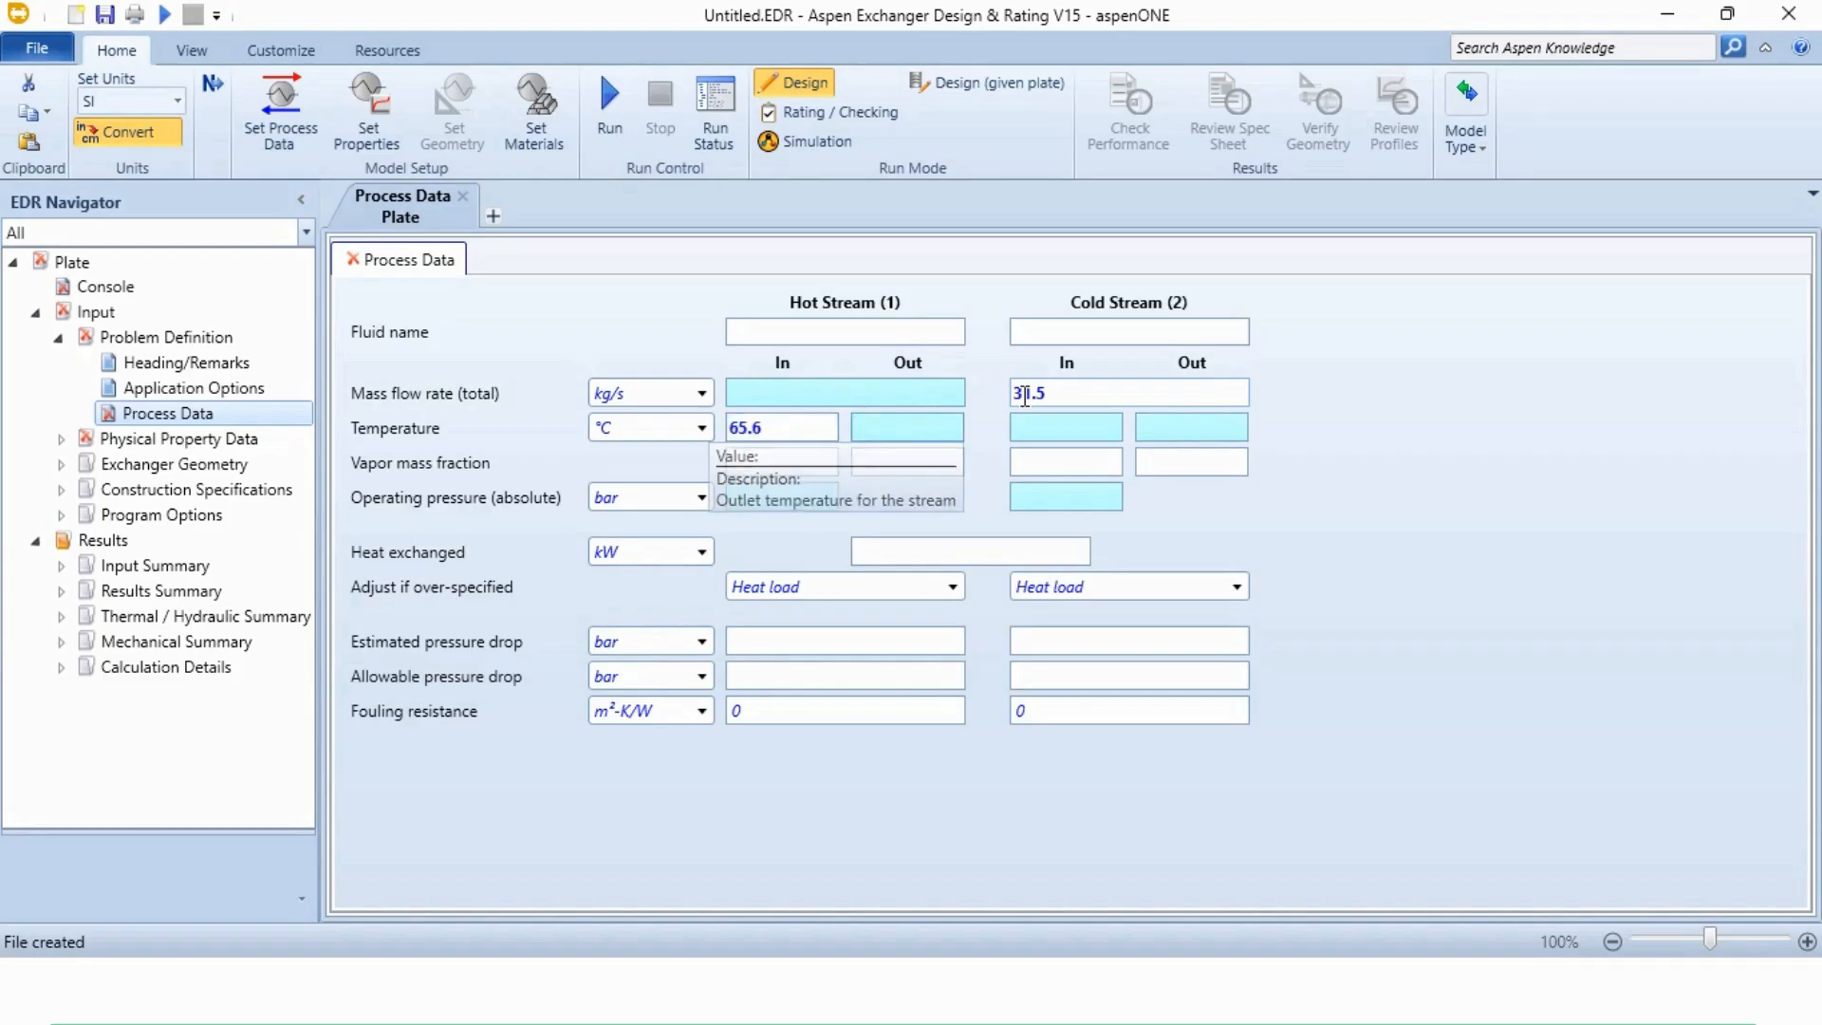
pyautogui.write('29.4')
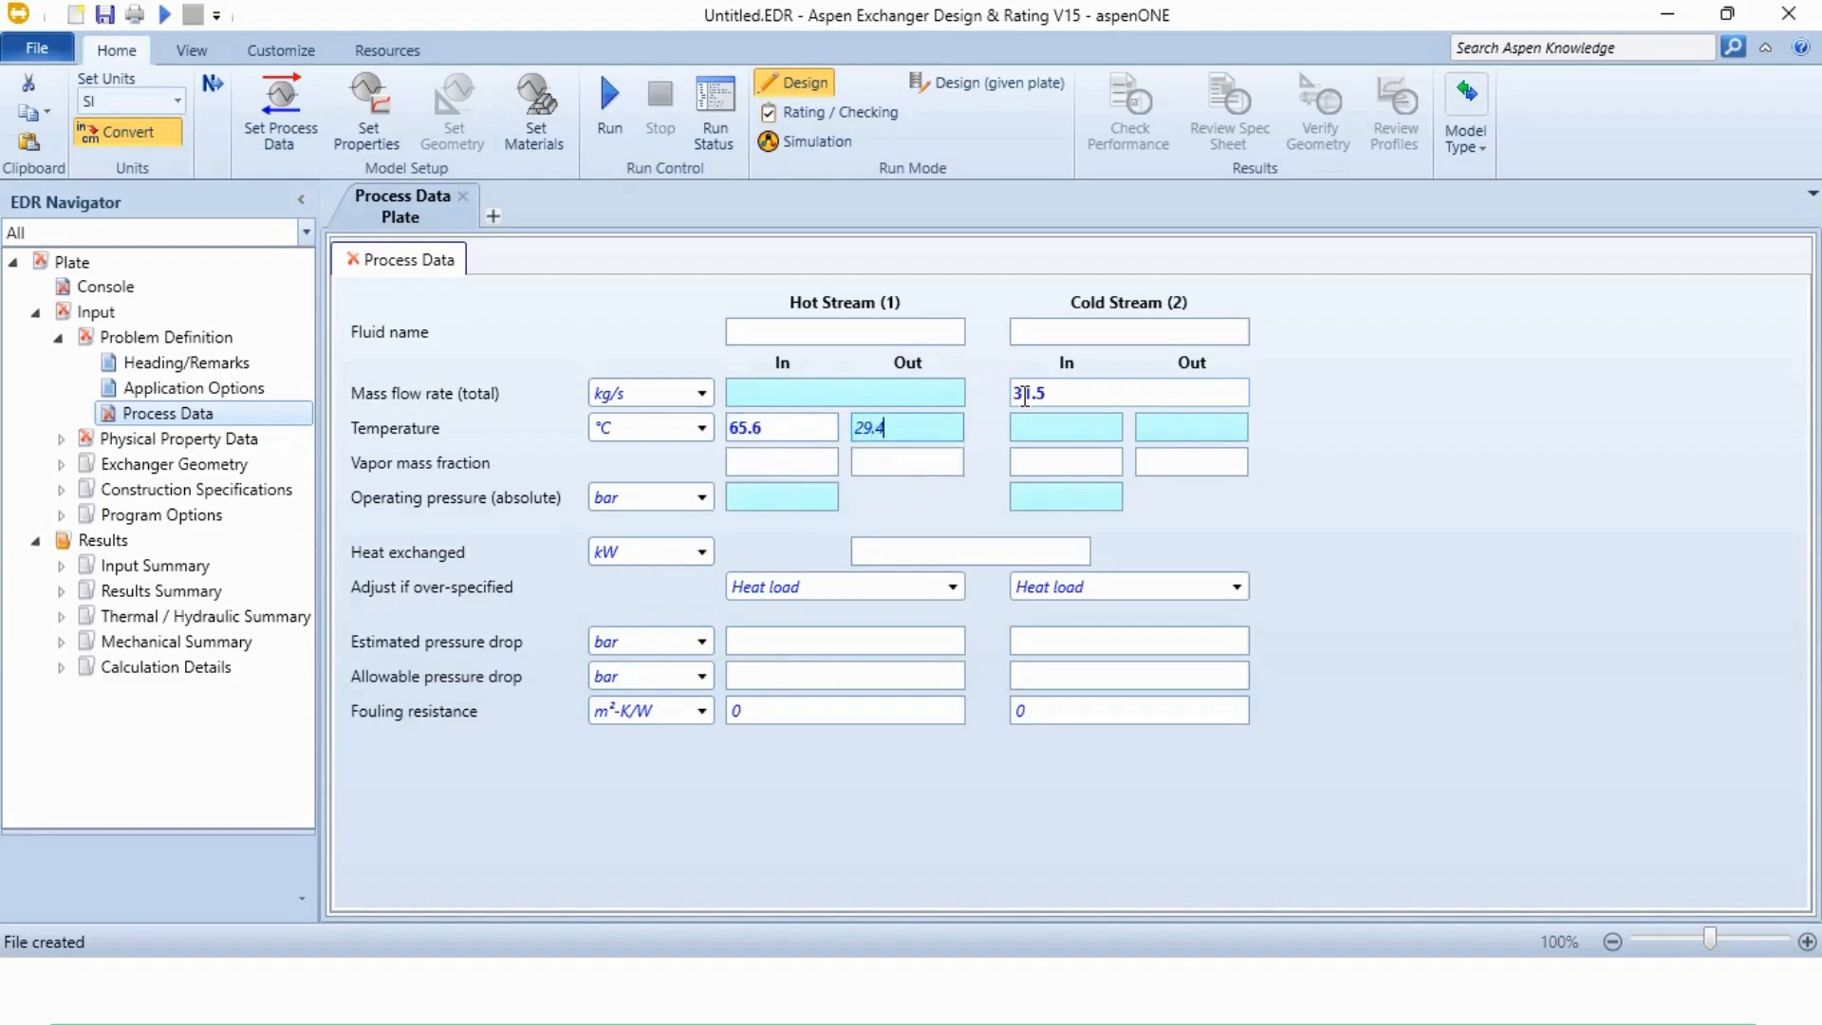
pyautogui.press('Tab')
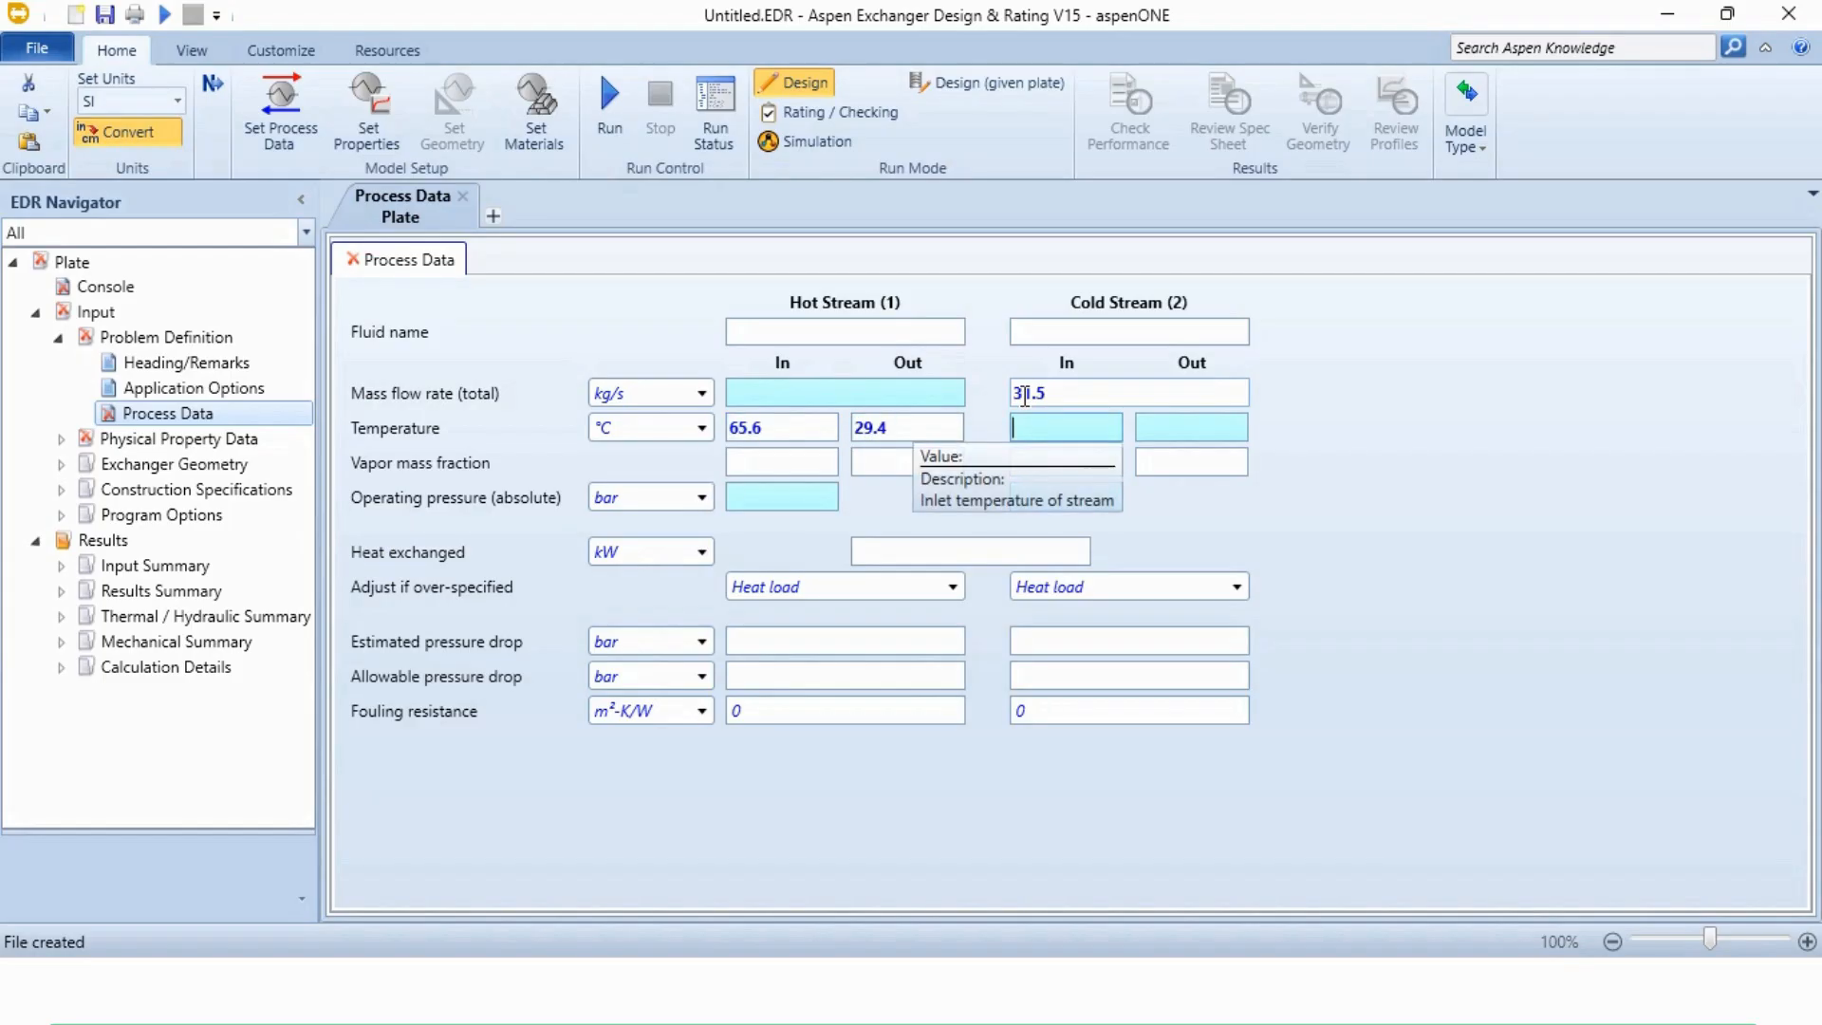
pyautogui.write('23.8')
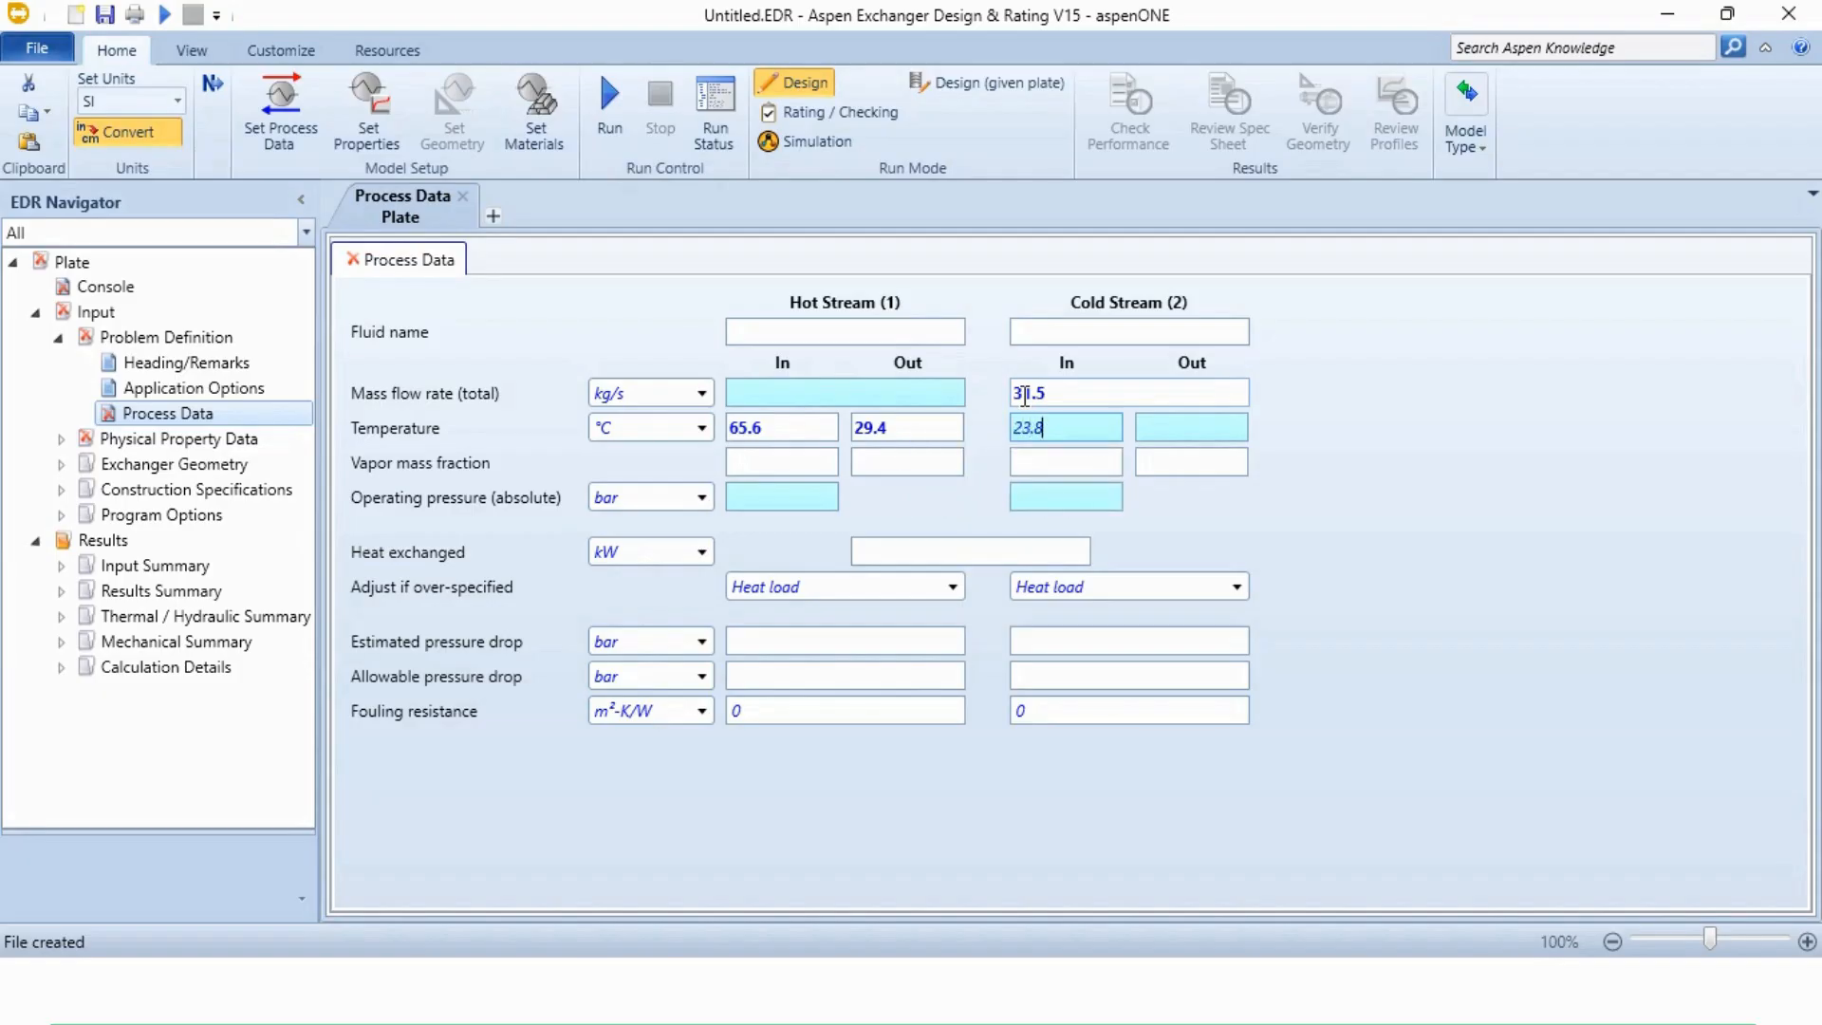
pyautogui.press('Tab')
pyautogui.write('46.1')
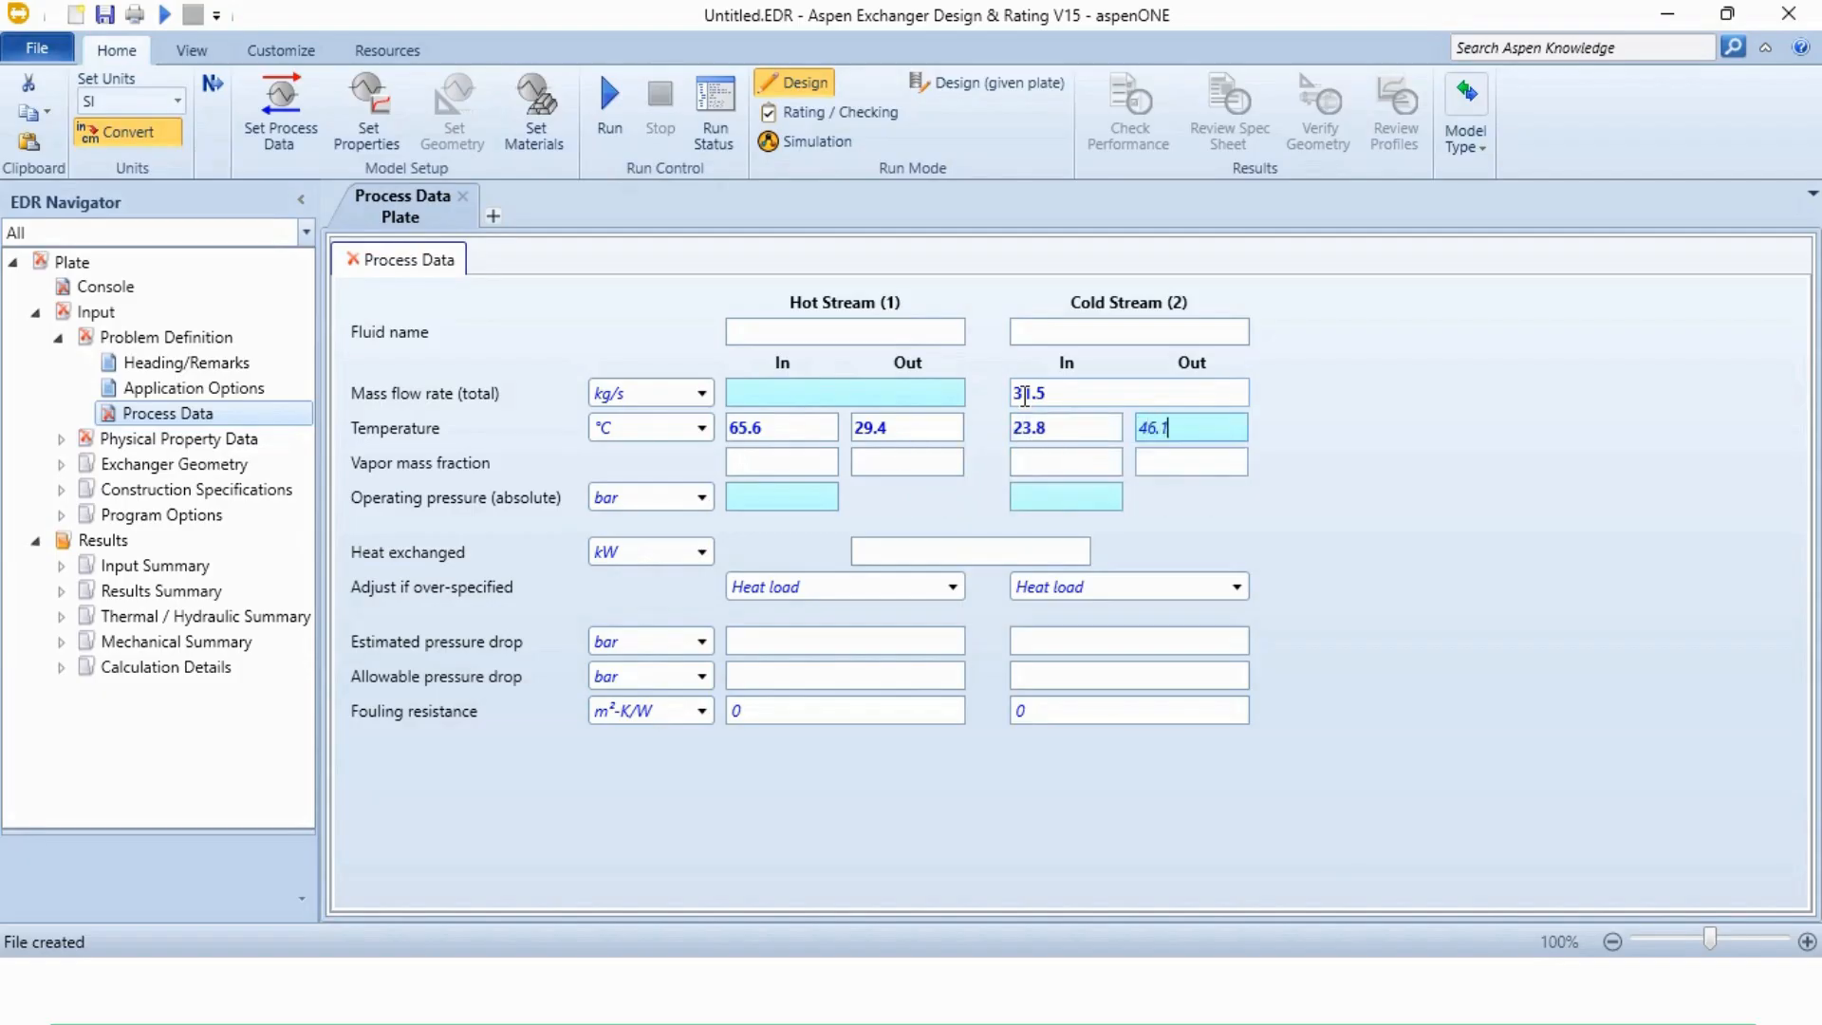
# - Set the absolute operating pressure to 0.18 bar for the hot stream and 2.07 bar for the cold stream
pyautogui.press('Tab')
pyautogui.press('Tab')
pyautogui.press('Tab')
pyautogui.press('Tab')
pyautogui.press('Tab')
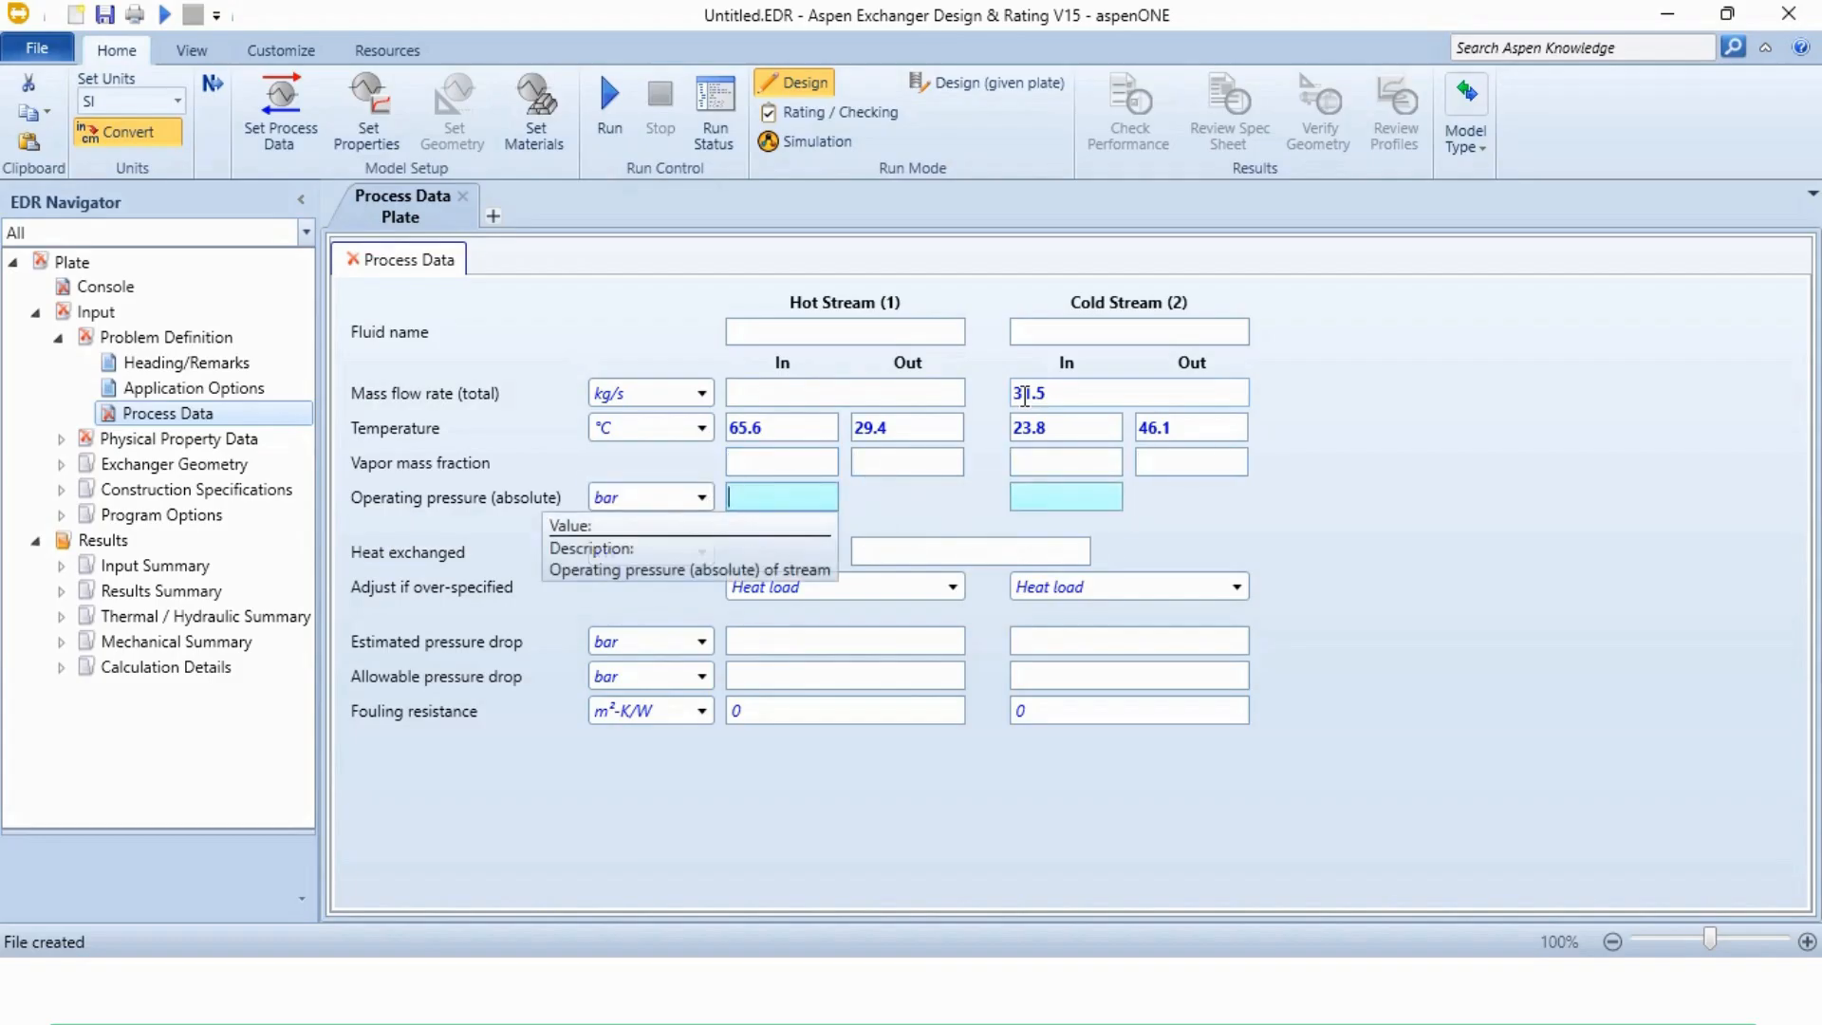
pyautogui.write('0.18')
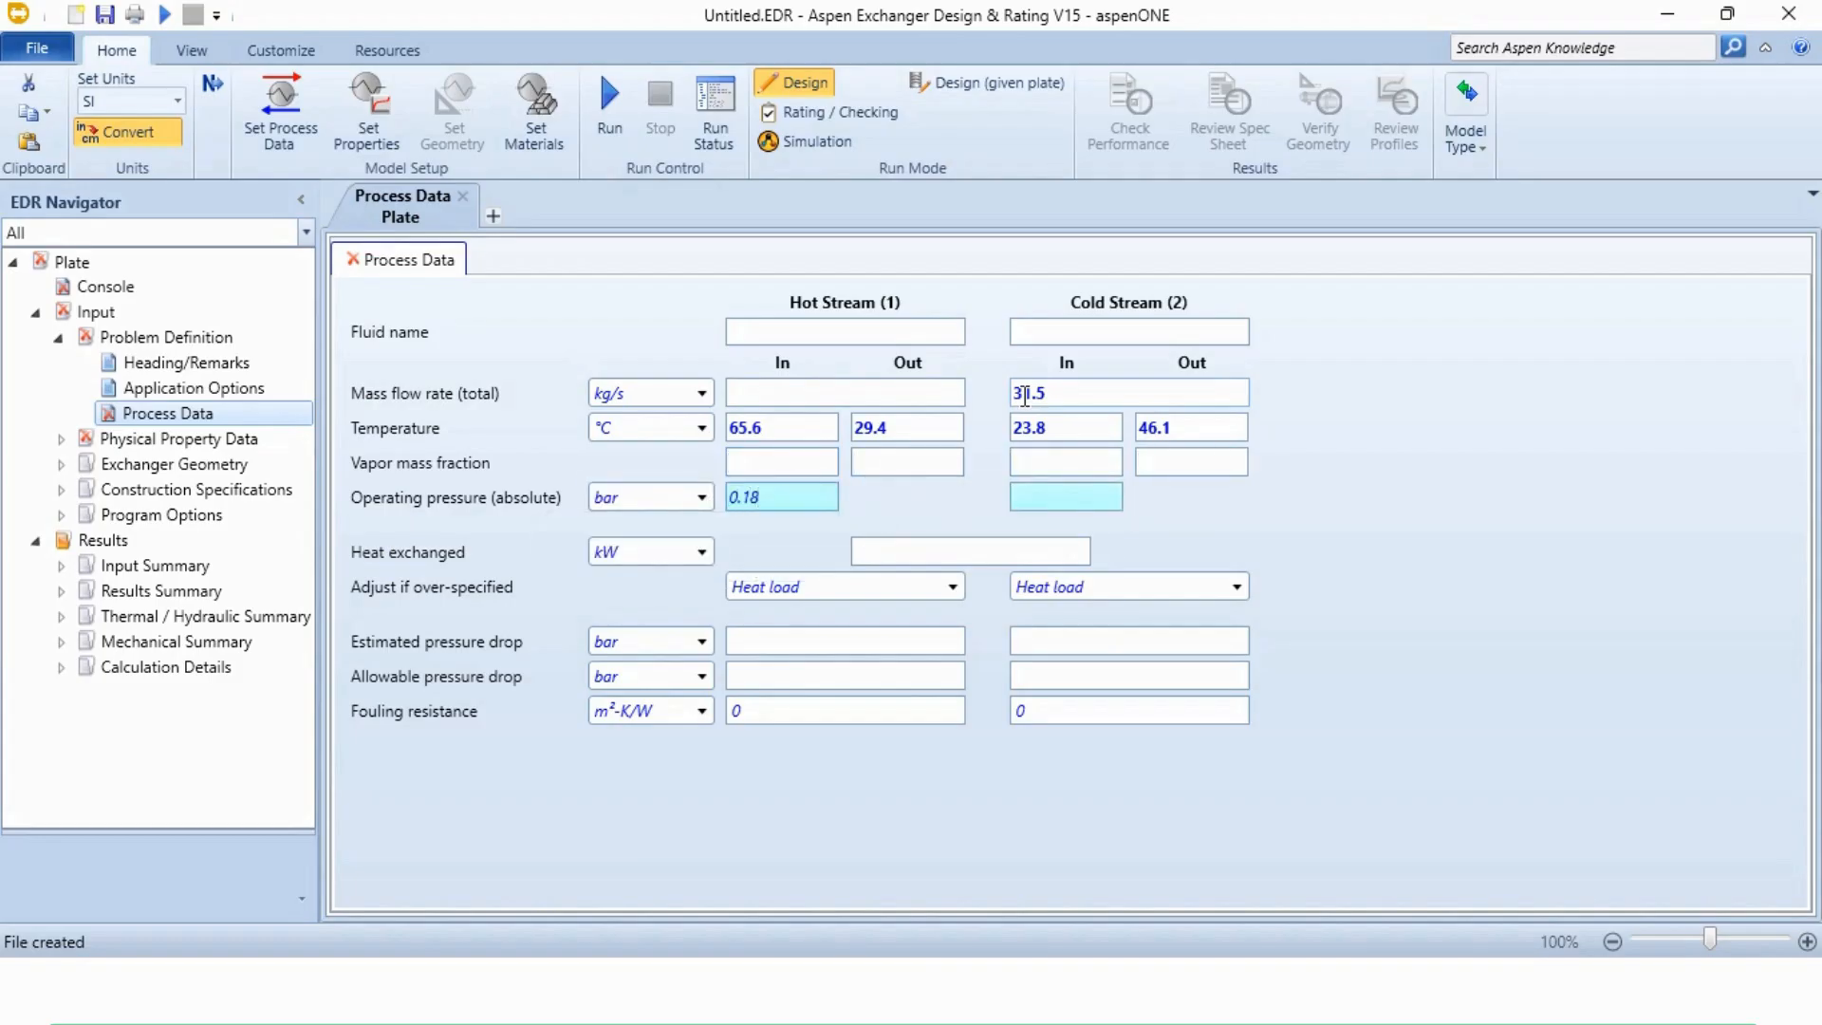
pyautogui.press('Tab')
pyautogui.write('0')
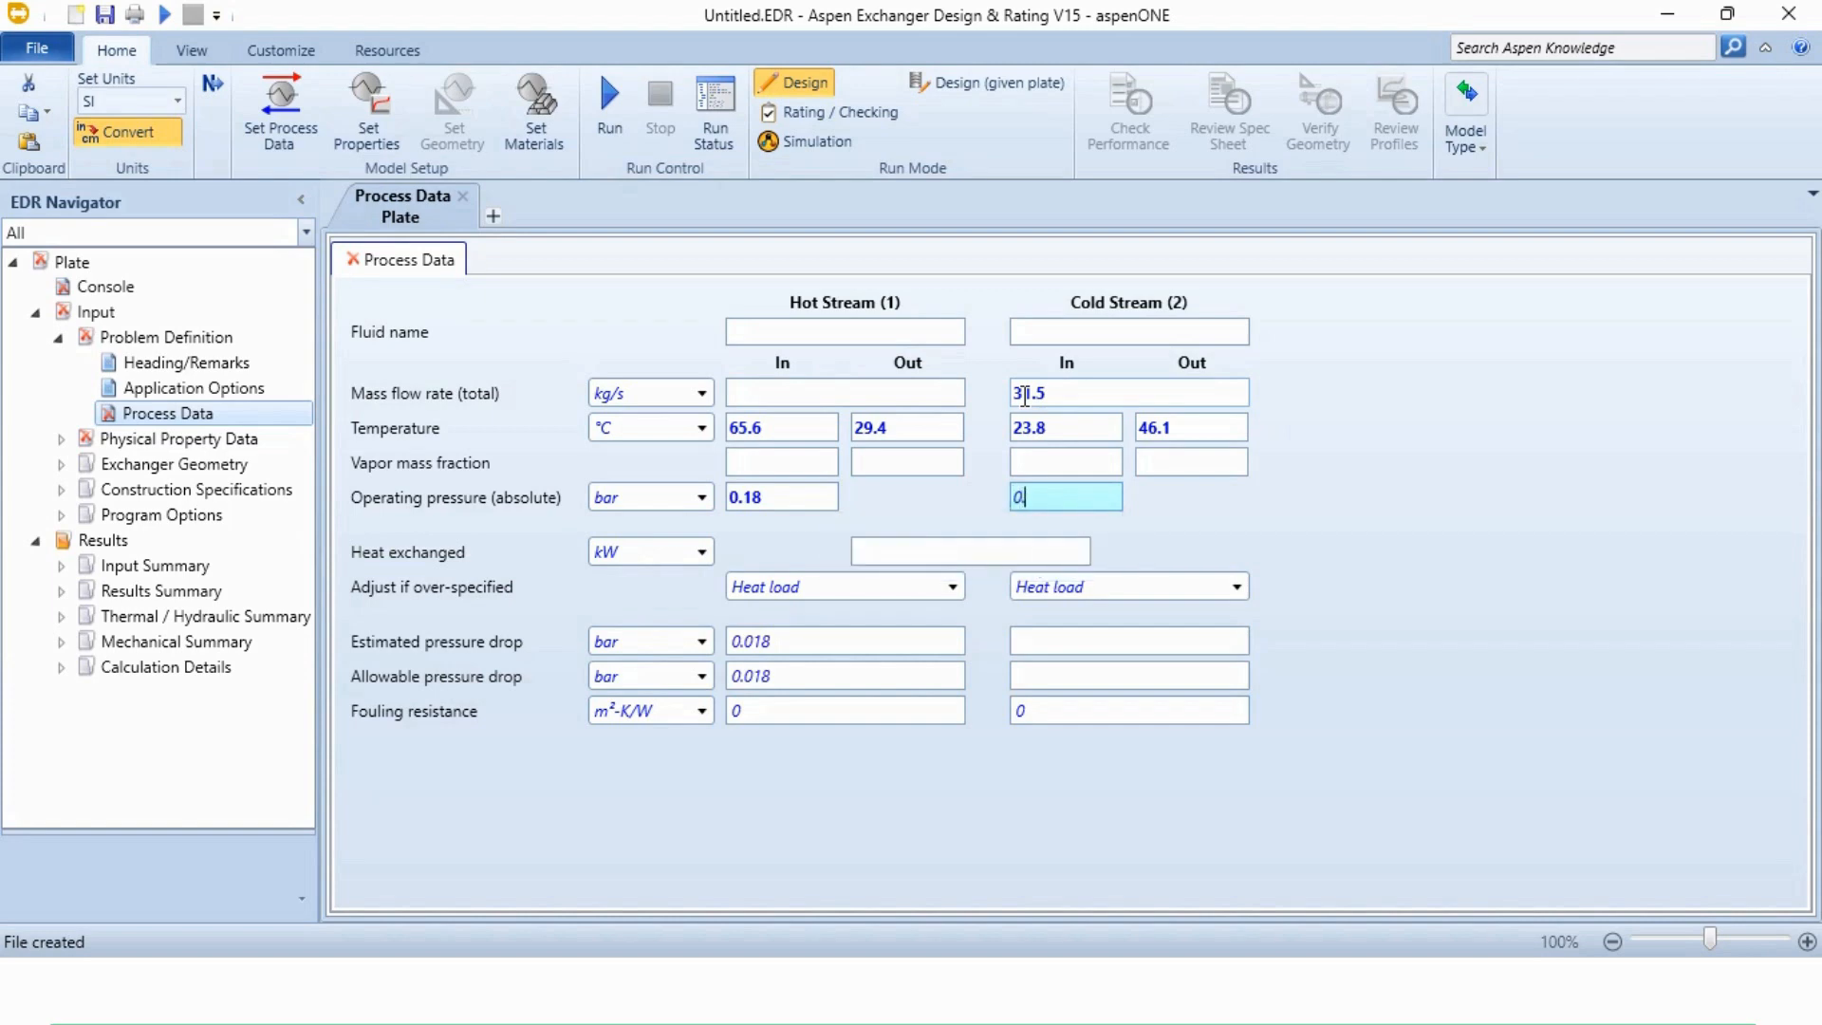
pyautogui.press('BackSpace')
pyautogui.write('2.07')
pyautogui.press('Tab')
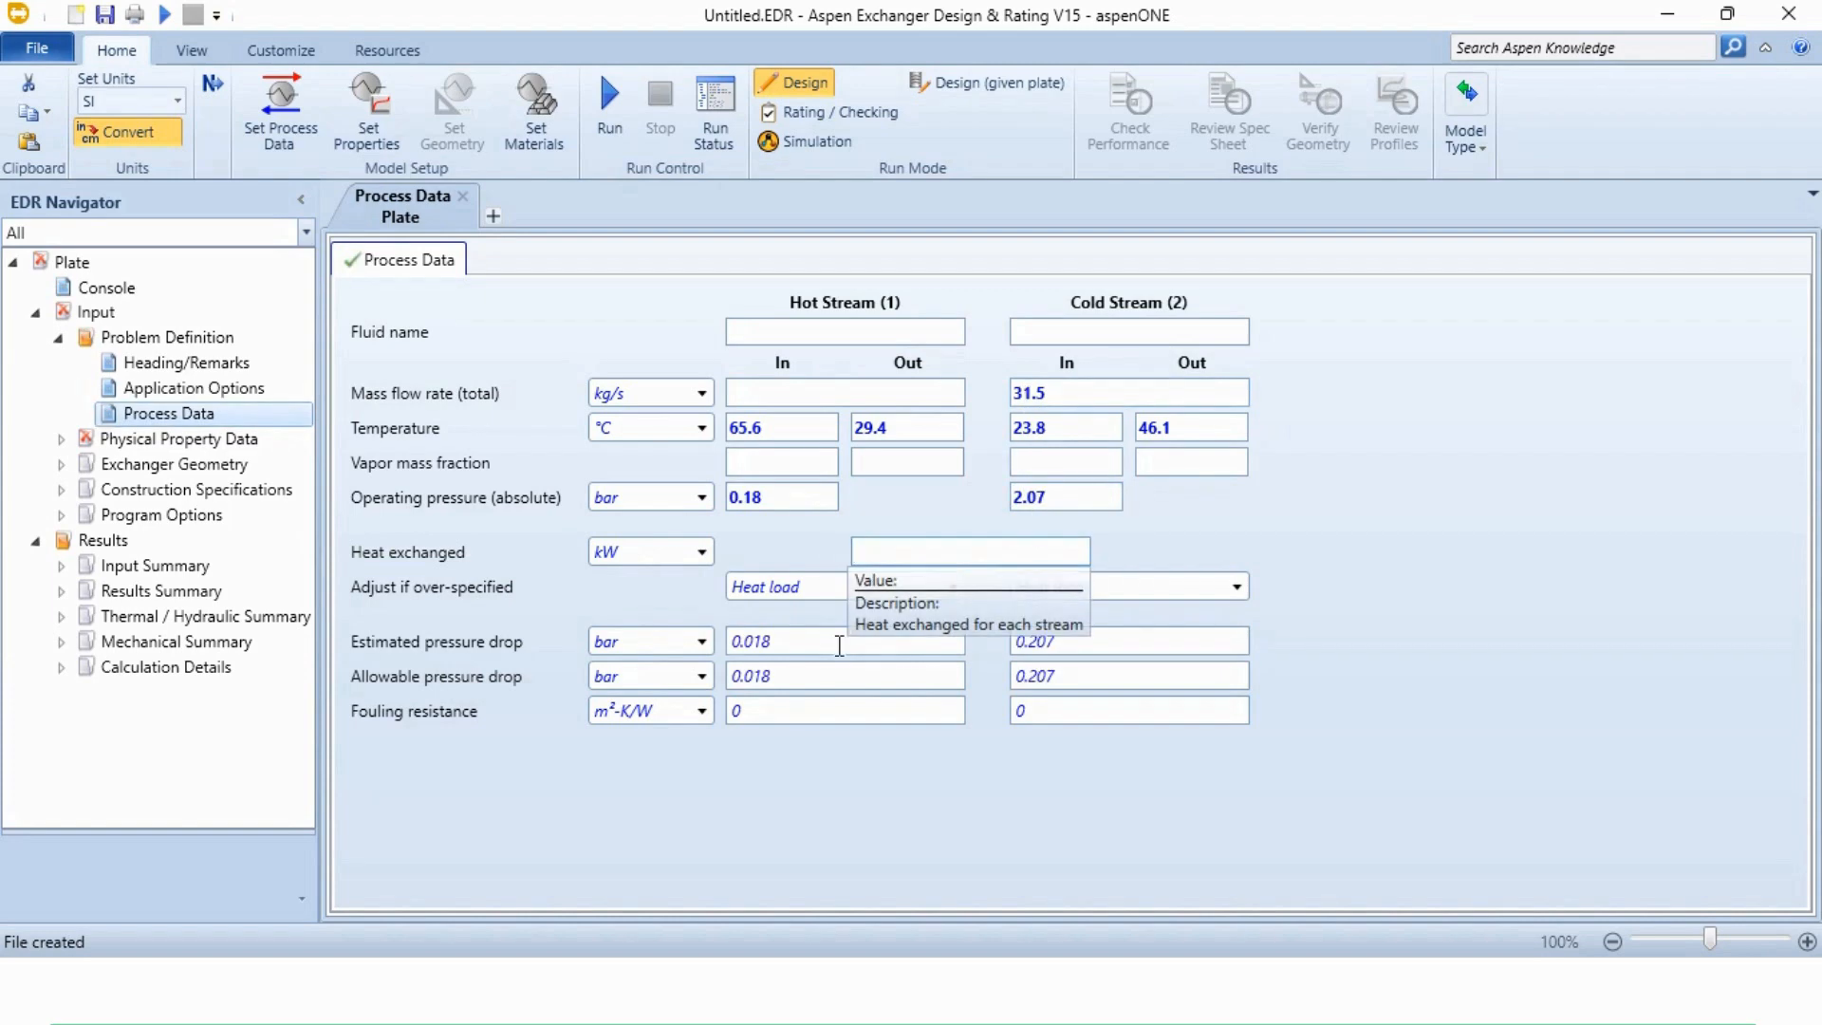
# - Set the allowable pressure drop to 0.07 bar for both the hot and cold streams
pyautogui.click(818, 669)
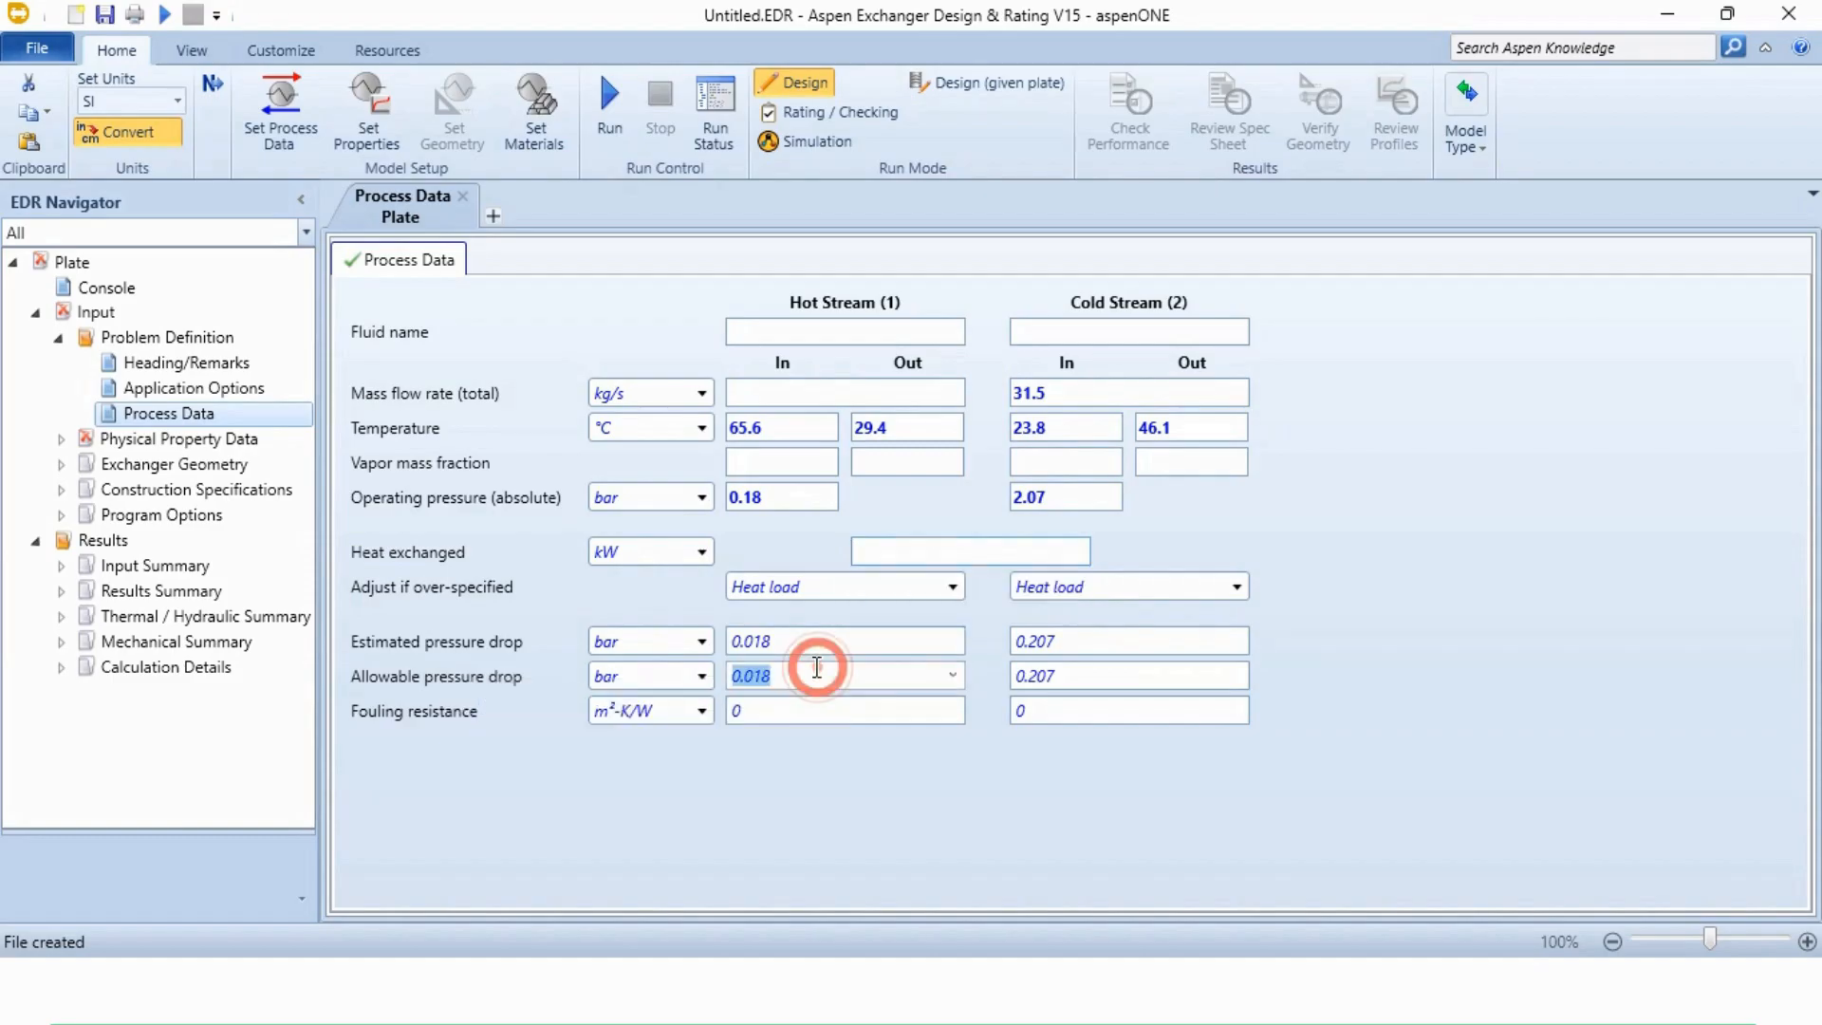
pyautogui.write('0.07')
pyautogui.press('Tab')
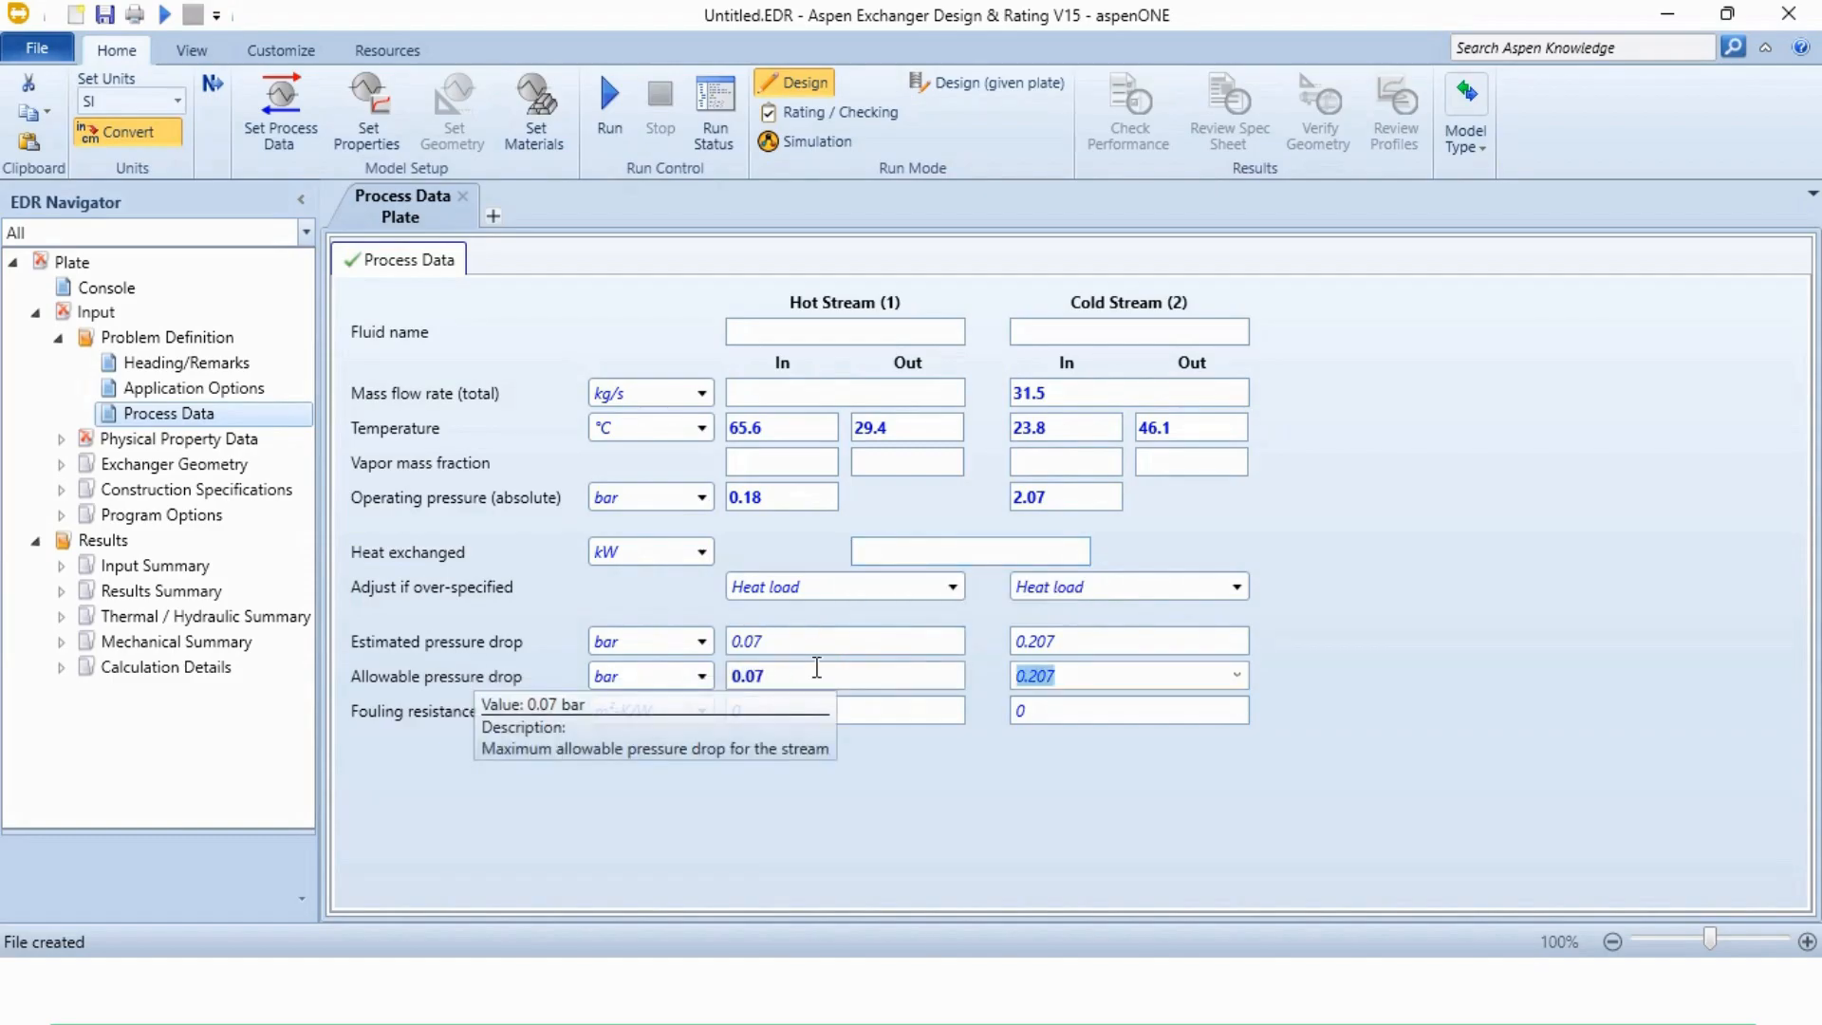
pyautogui.write('0.1')
pyautogui.press('BackSpace')
pyautogui.write('07')
pyautogui.press('Tab')
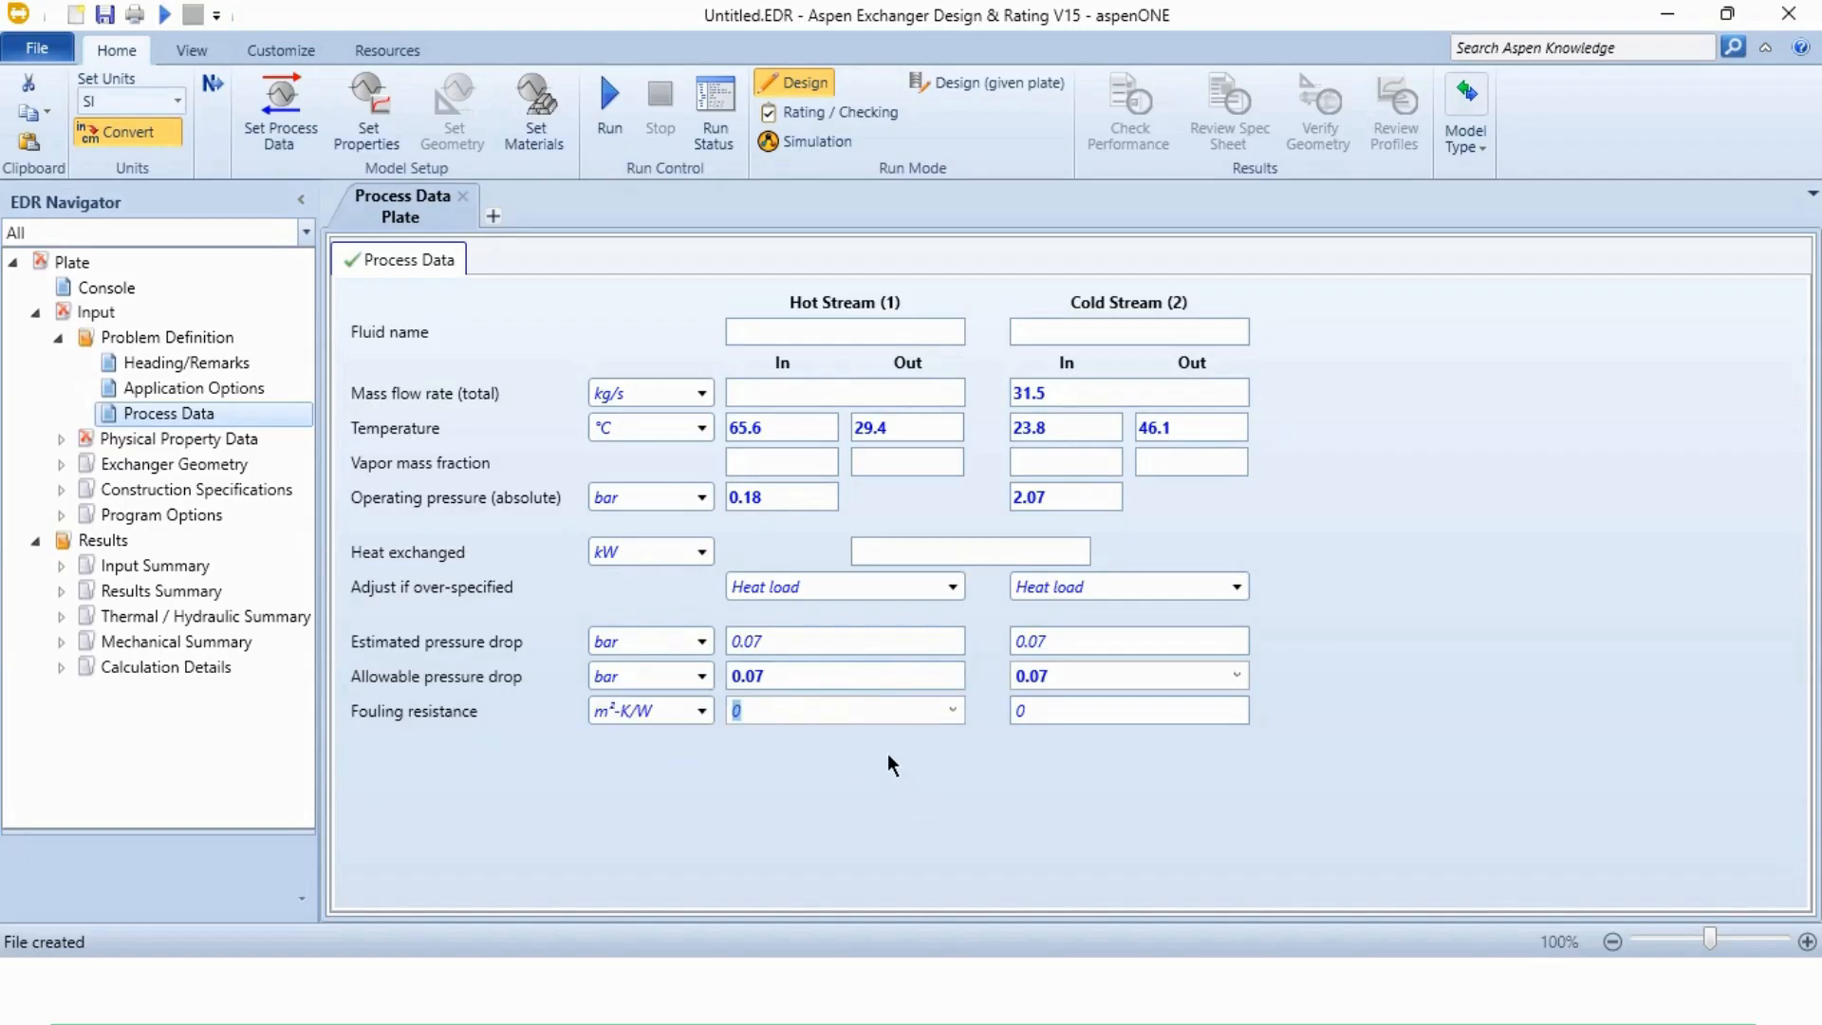
# - Set the fouling resistance to 0.0003 m²-K/W for both the hot and cold streams
pyautogui.write('0.0003')
pyautogui.press('Tab')
pyautogui.write('0.0003')
pyautogui.press('Tab')
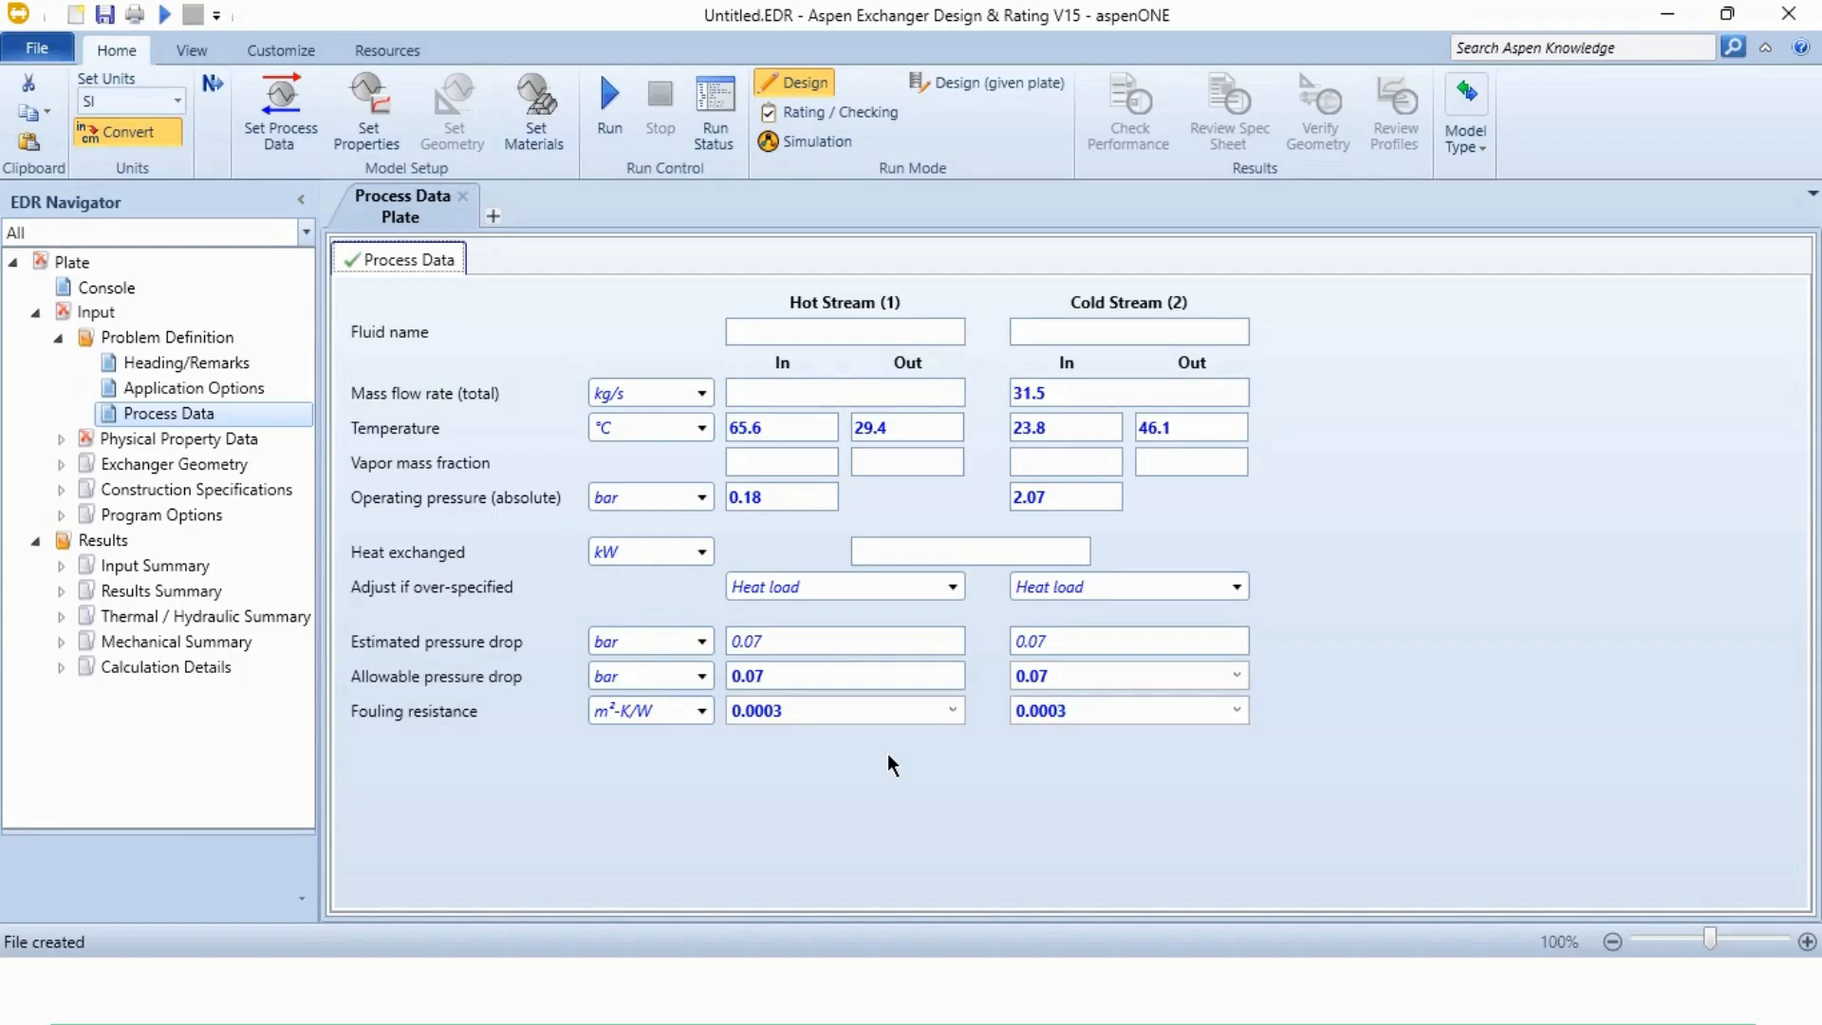
pyautogui.click(888, 757)
# - Open the Hot Stream (1) Compositions form and choose B-JAC as its physical property package
pyautogui.click(61, 439)
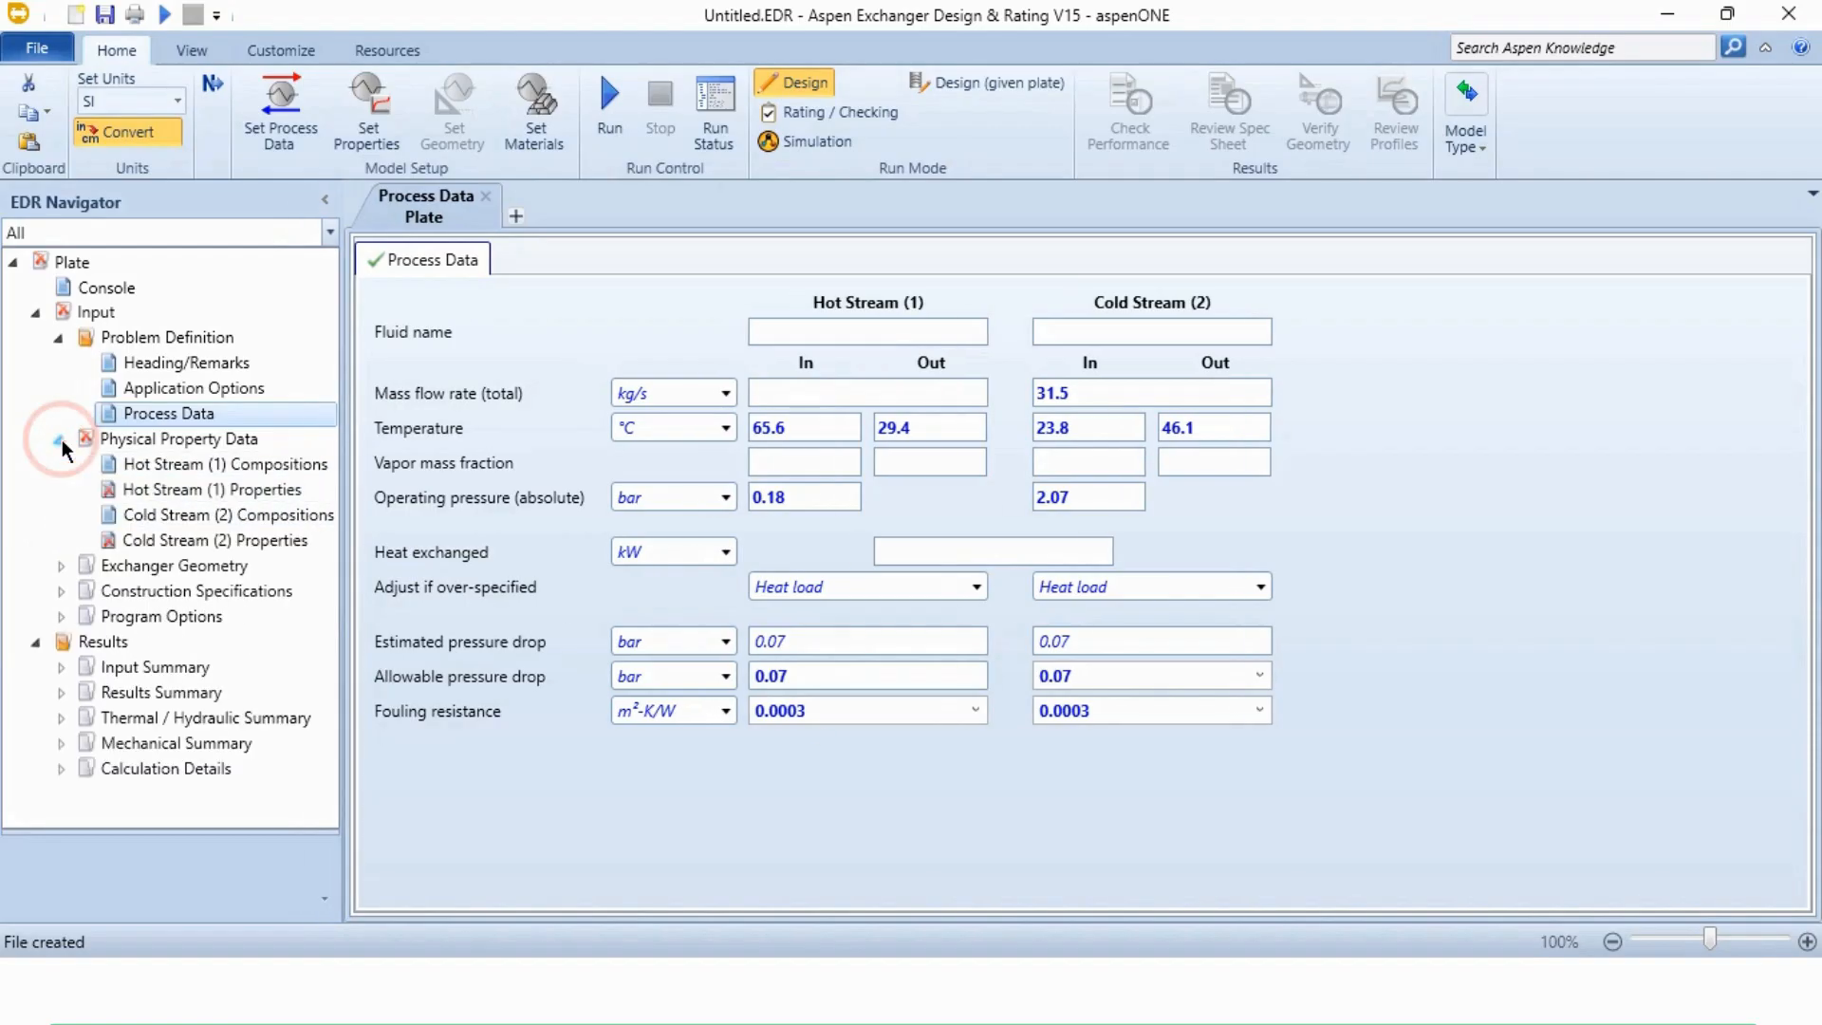
pyautogui.click(133, 464)
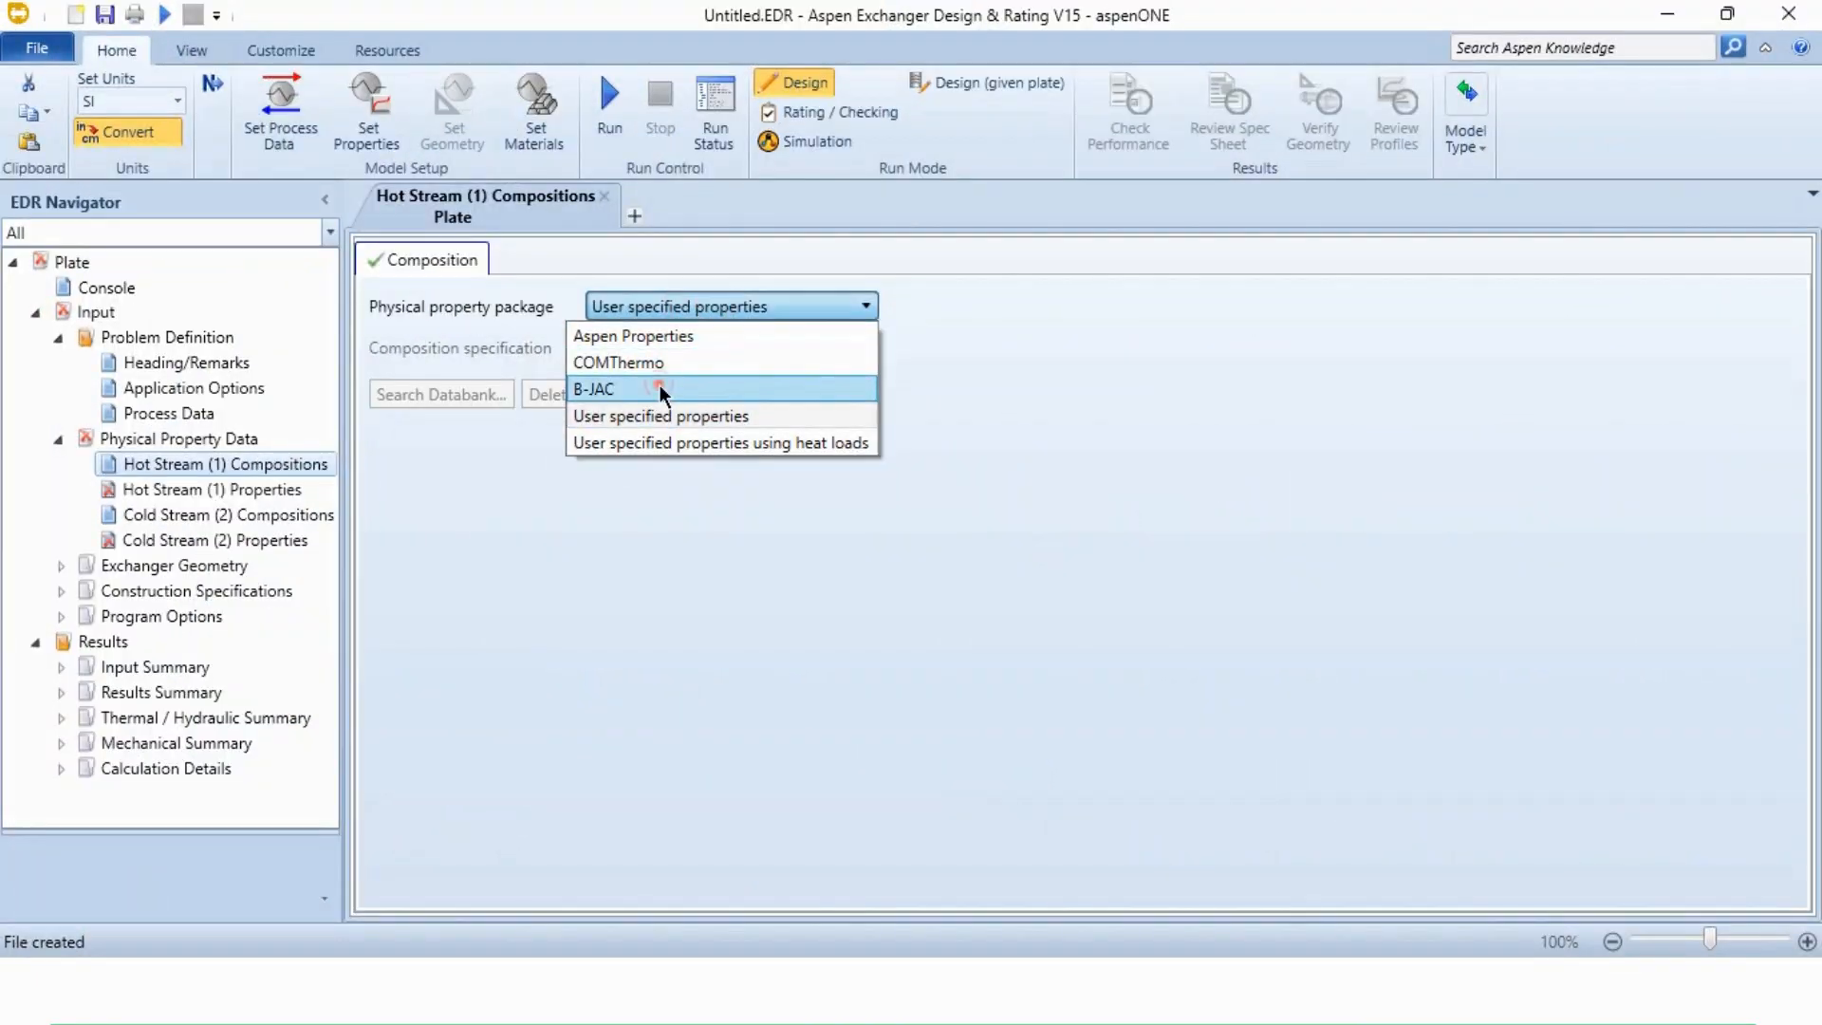
pyautogui.press('Escape')
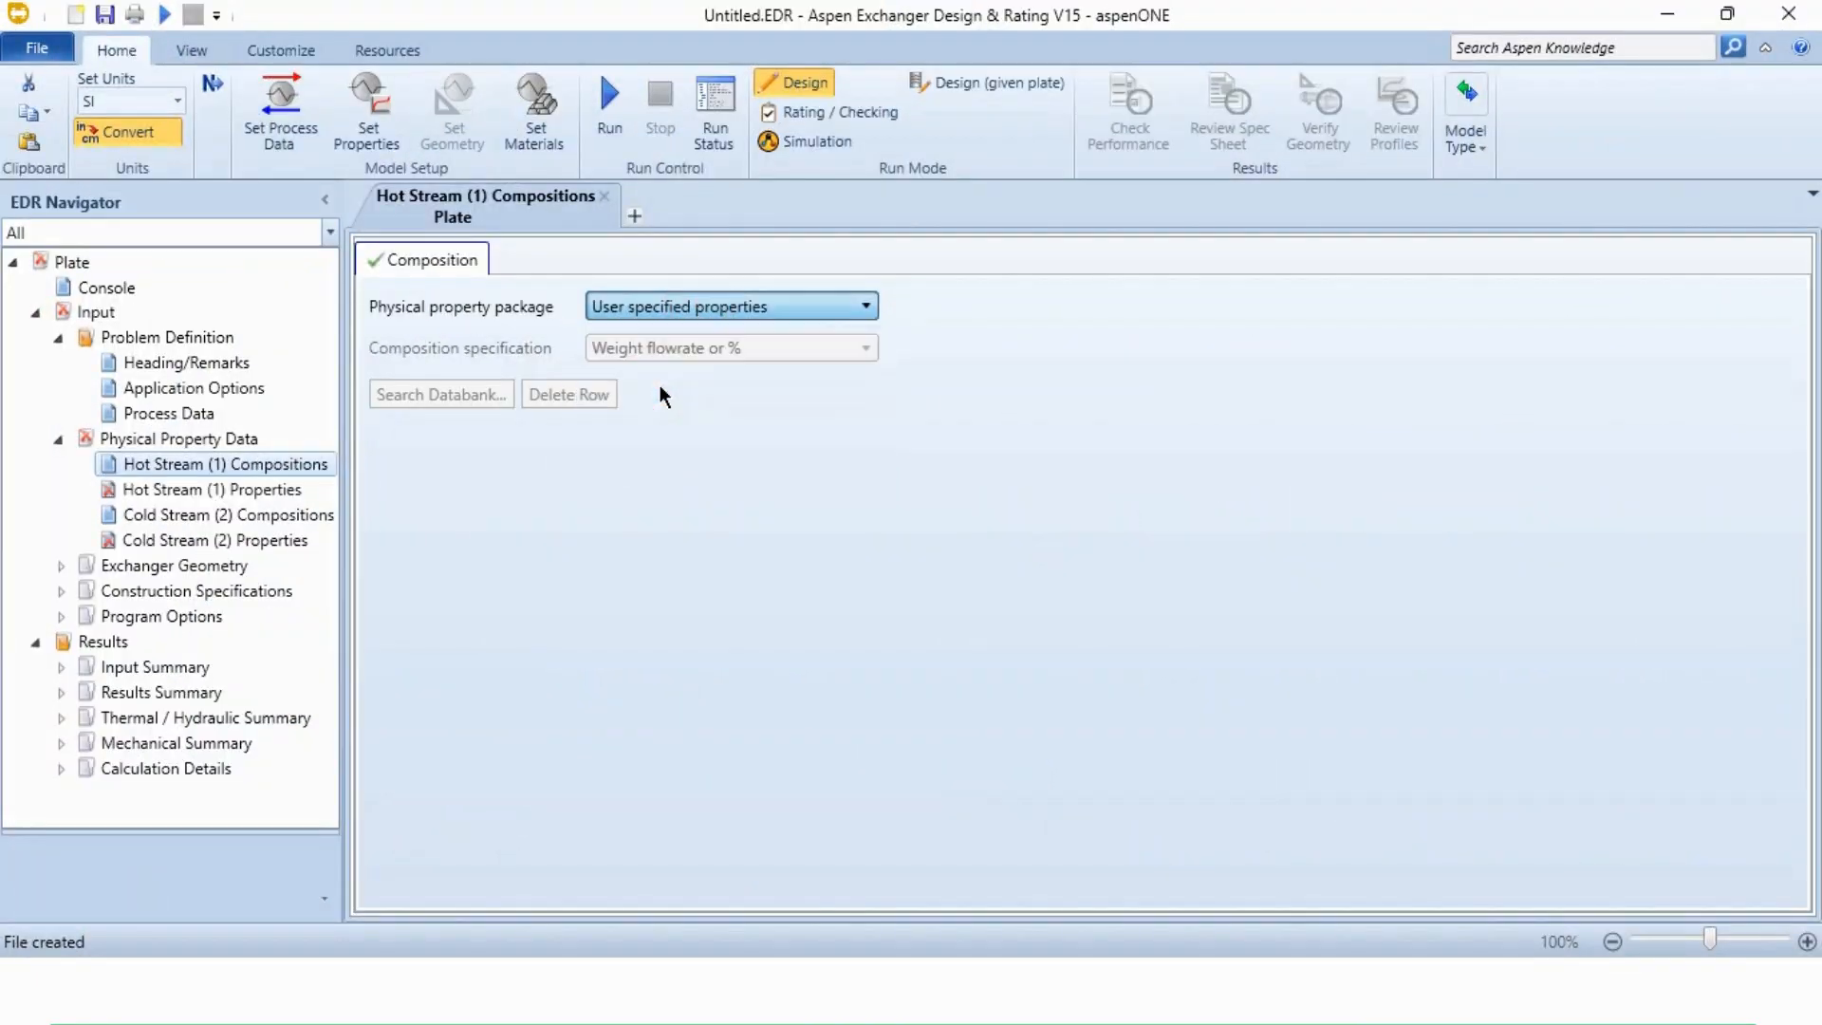
# - Search the component databank for water and add Water as the hot stream's component
pyautogui.click(444, 802)
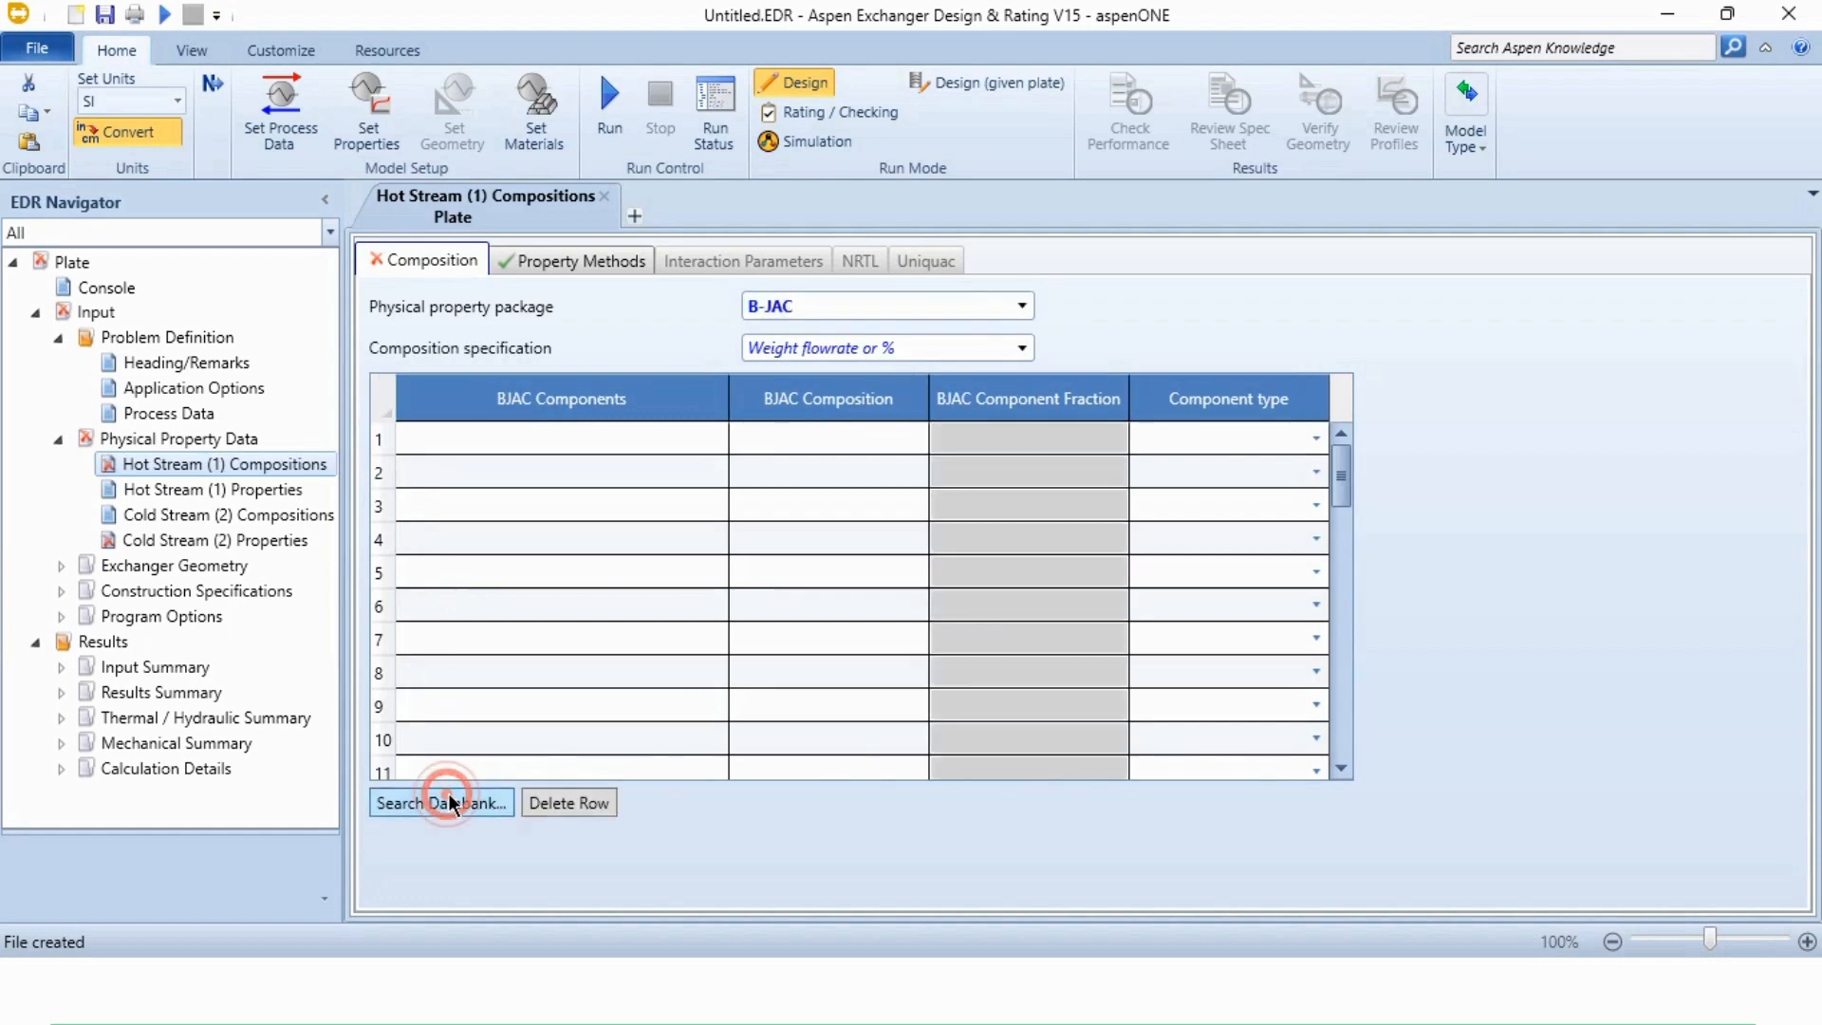
pyautogui.click(228, 186)
pyautogui.write('w')
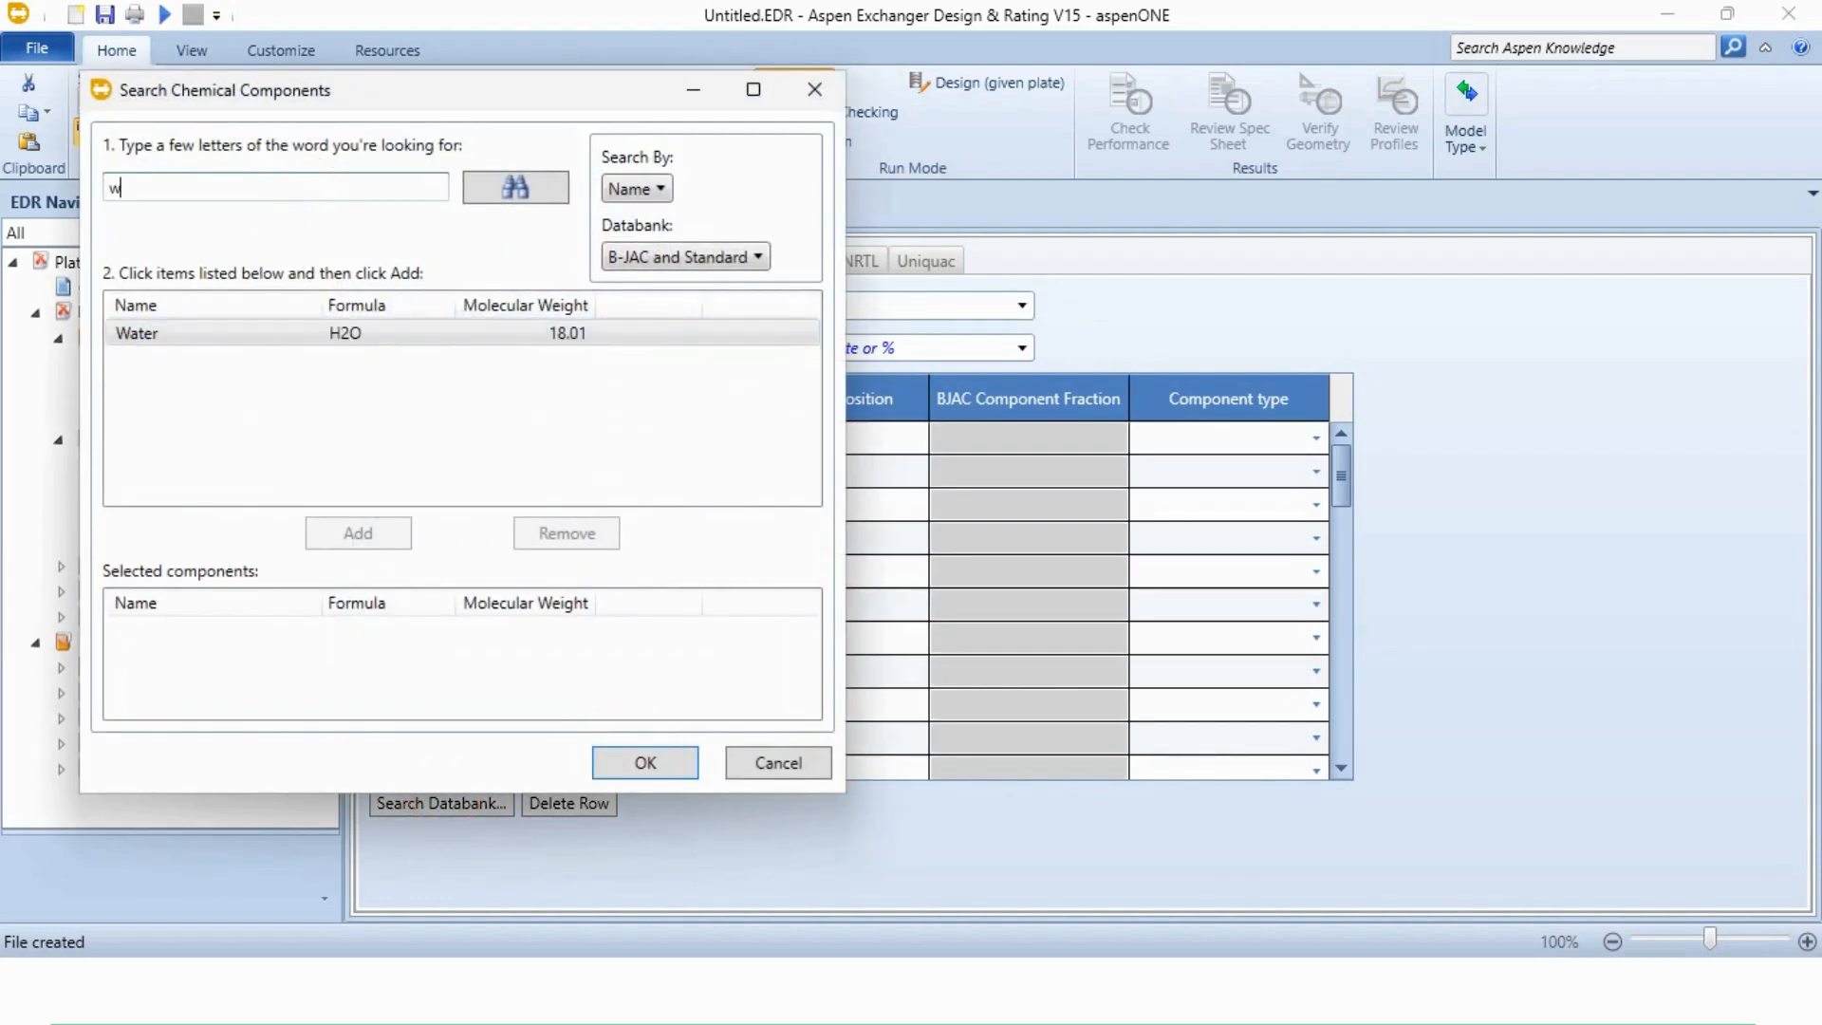
pyautogui.write('ater')
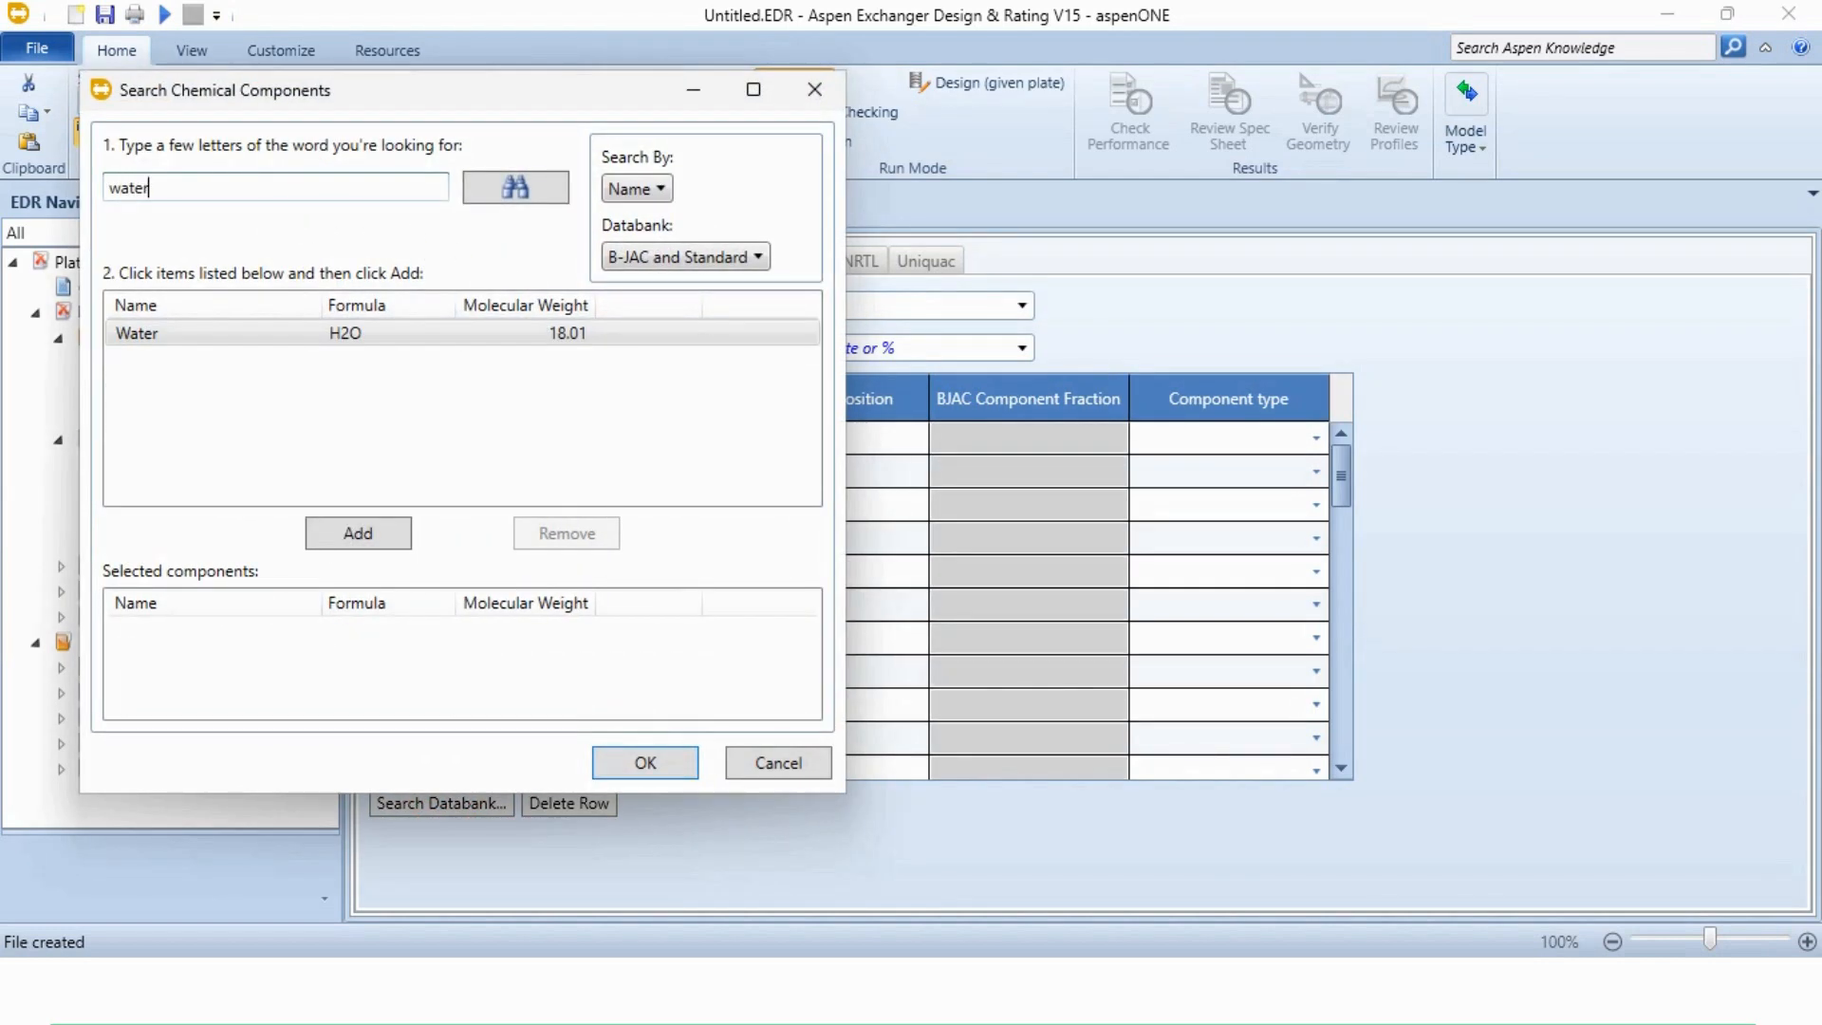
pyautogui.click(371, 528)
pyautogui.click(649, 761)
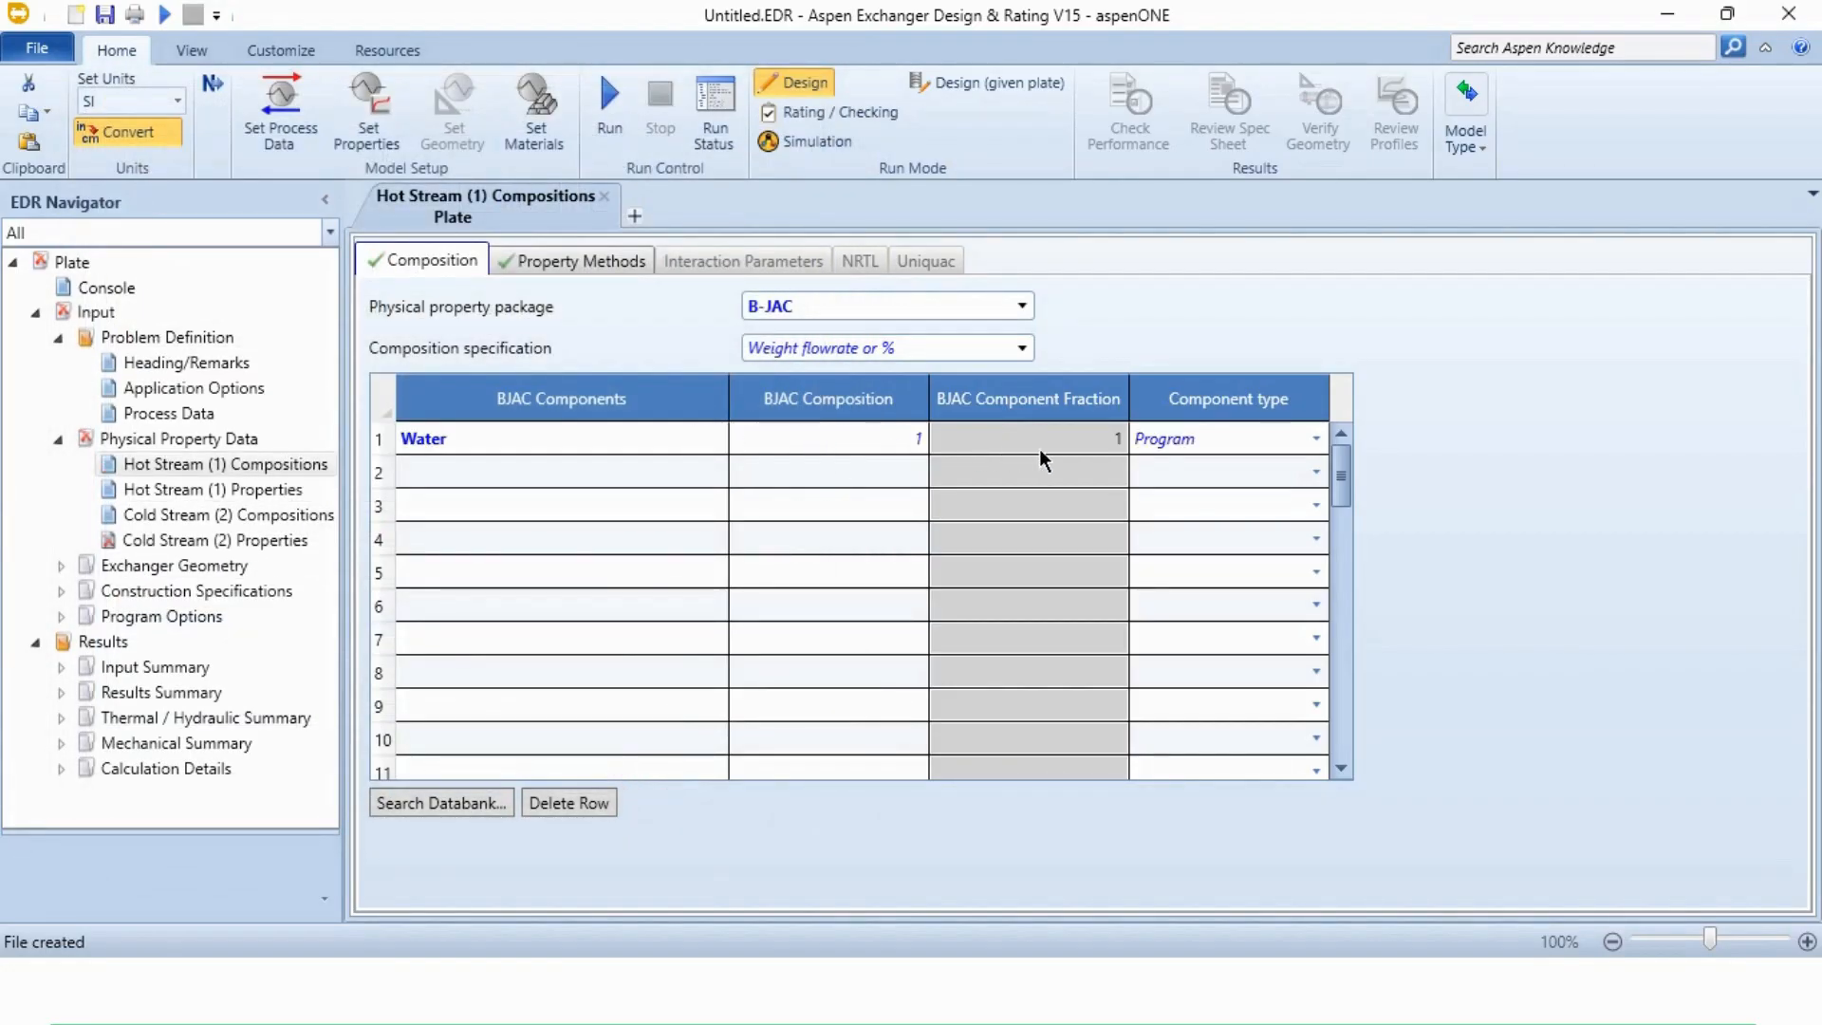
# - Open the Cold Stream (2) Compositions form and choose B-JAC as its physical property package
pyautogui.click(207, 518)
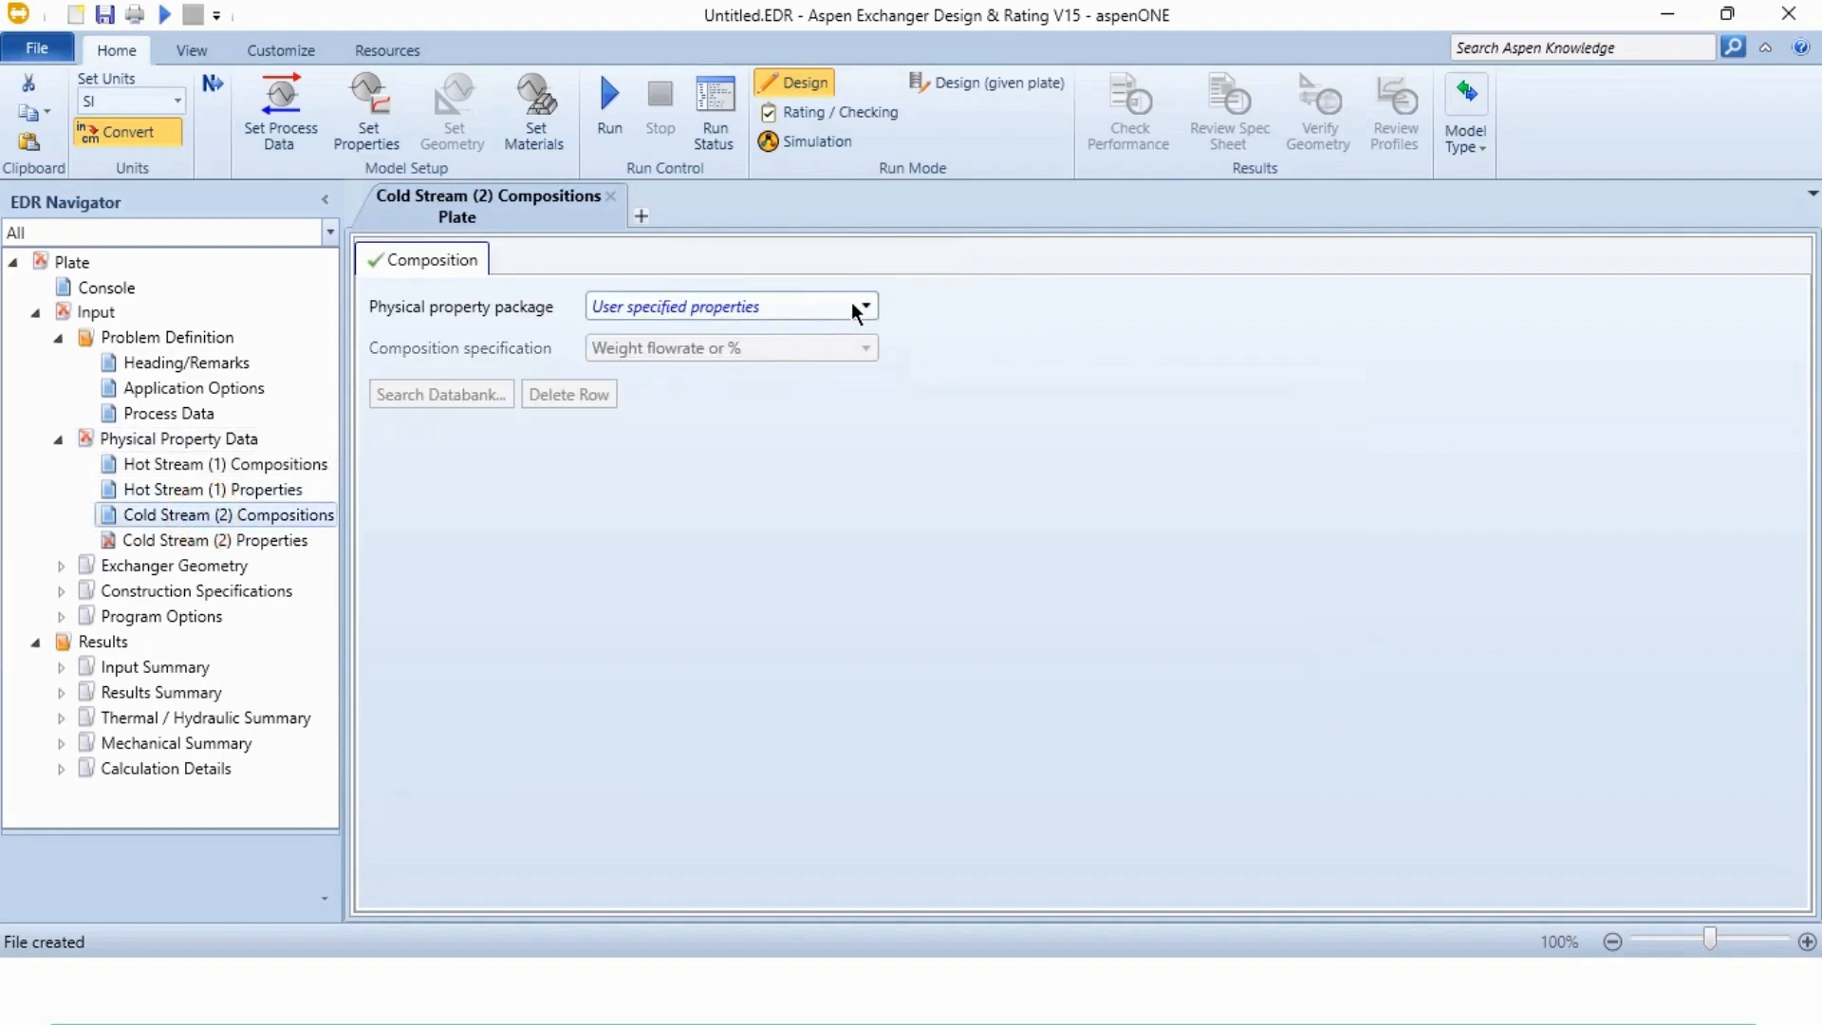
pyautogui.click(853, 306)
pyautogui.click(713, 391)
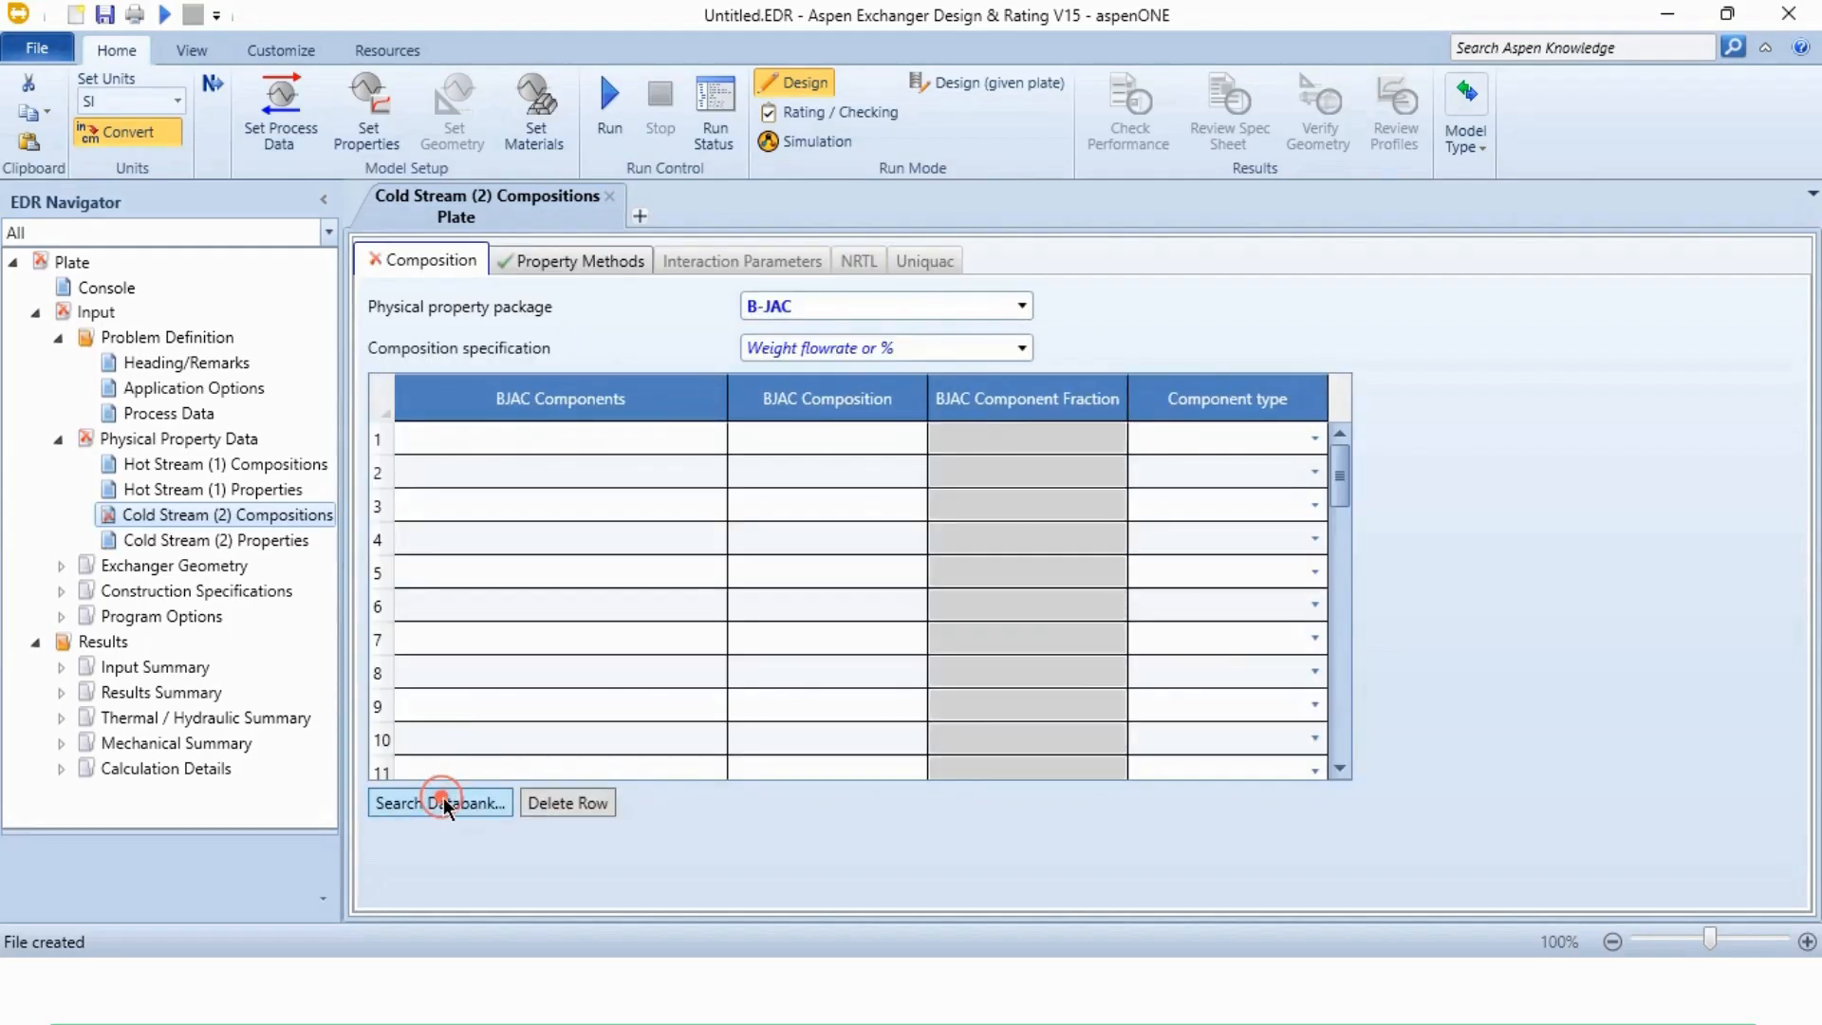
# - Search the component databank for ethanol and add Ethanol as the cold stream's component
pyautogui.click(443, 804)
pyautogui.click(337, 253)
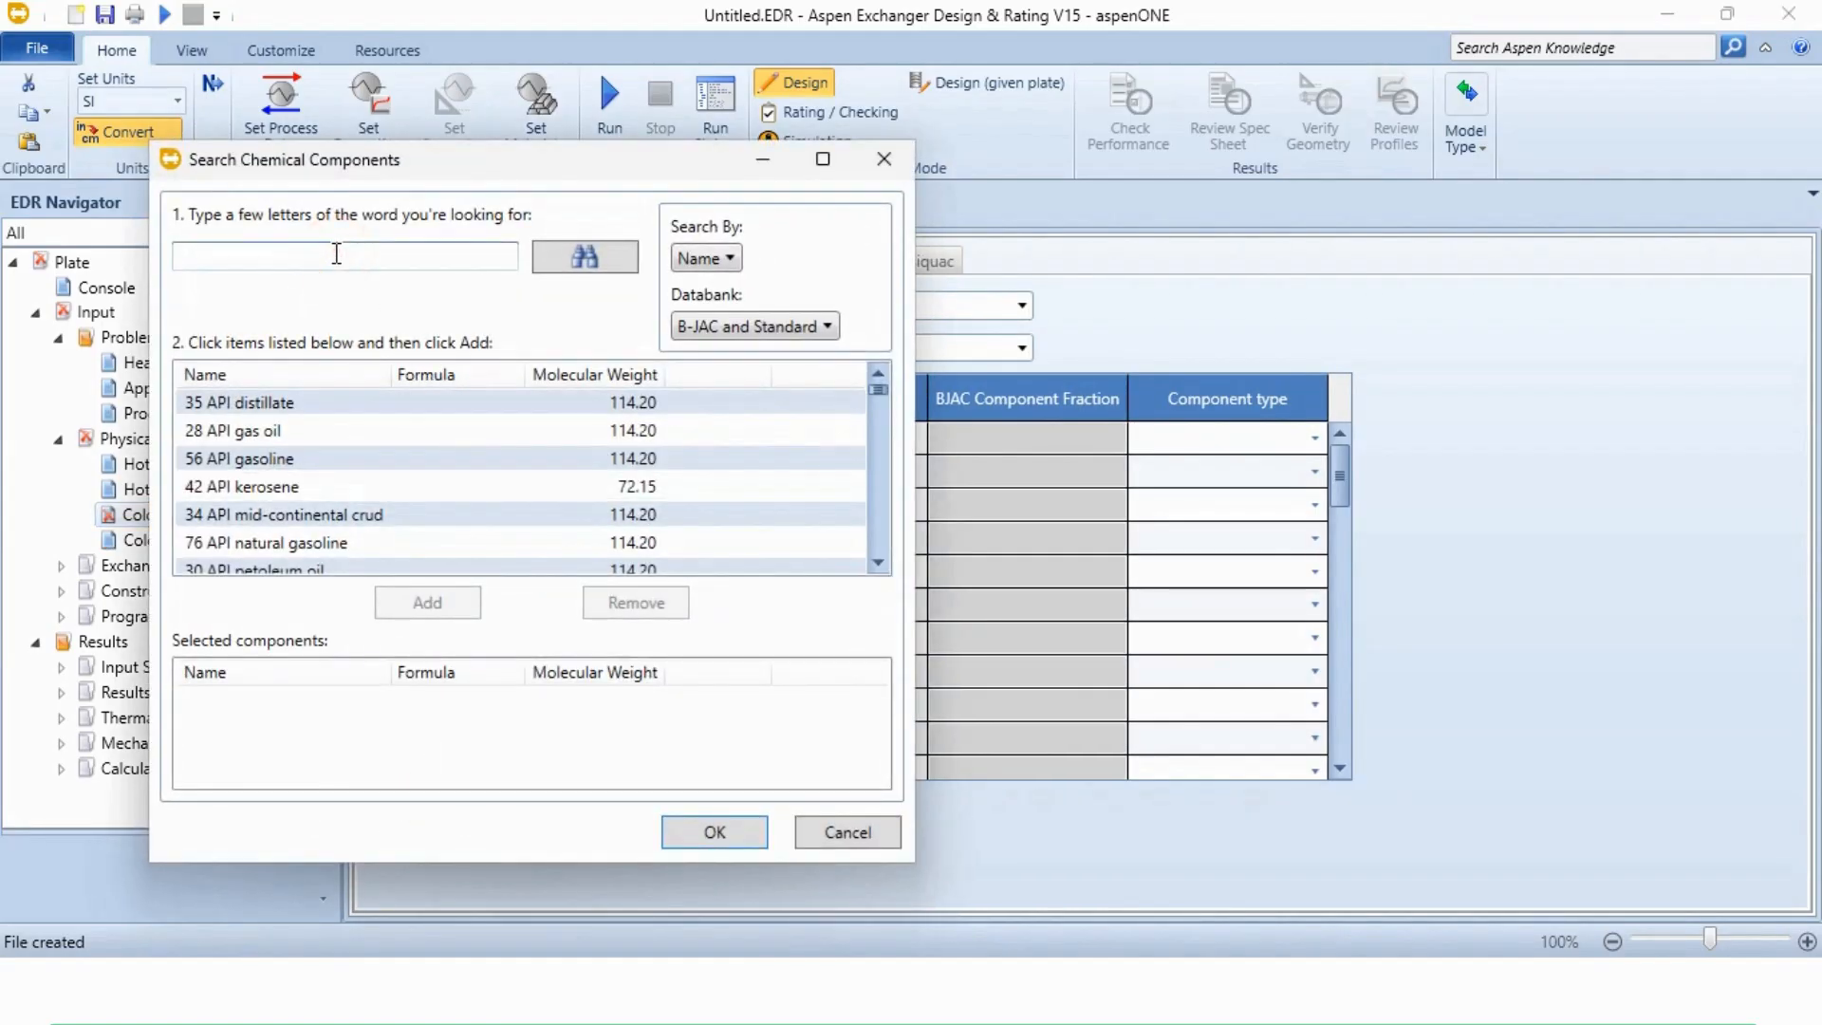
pyautogui.write('ethano')
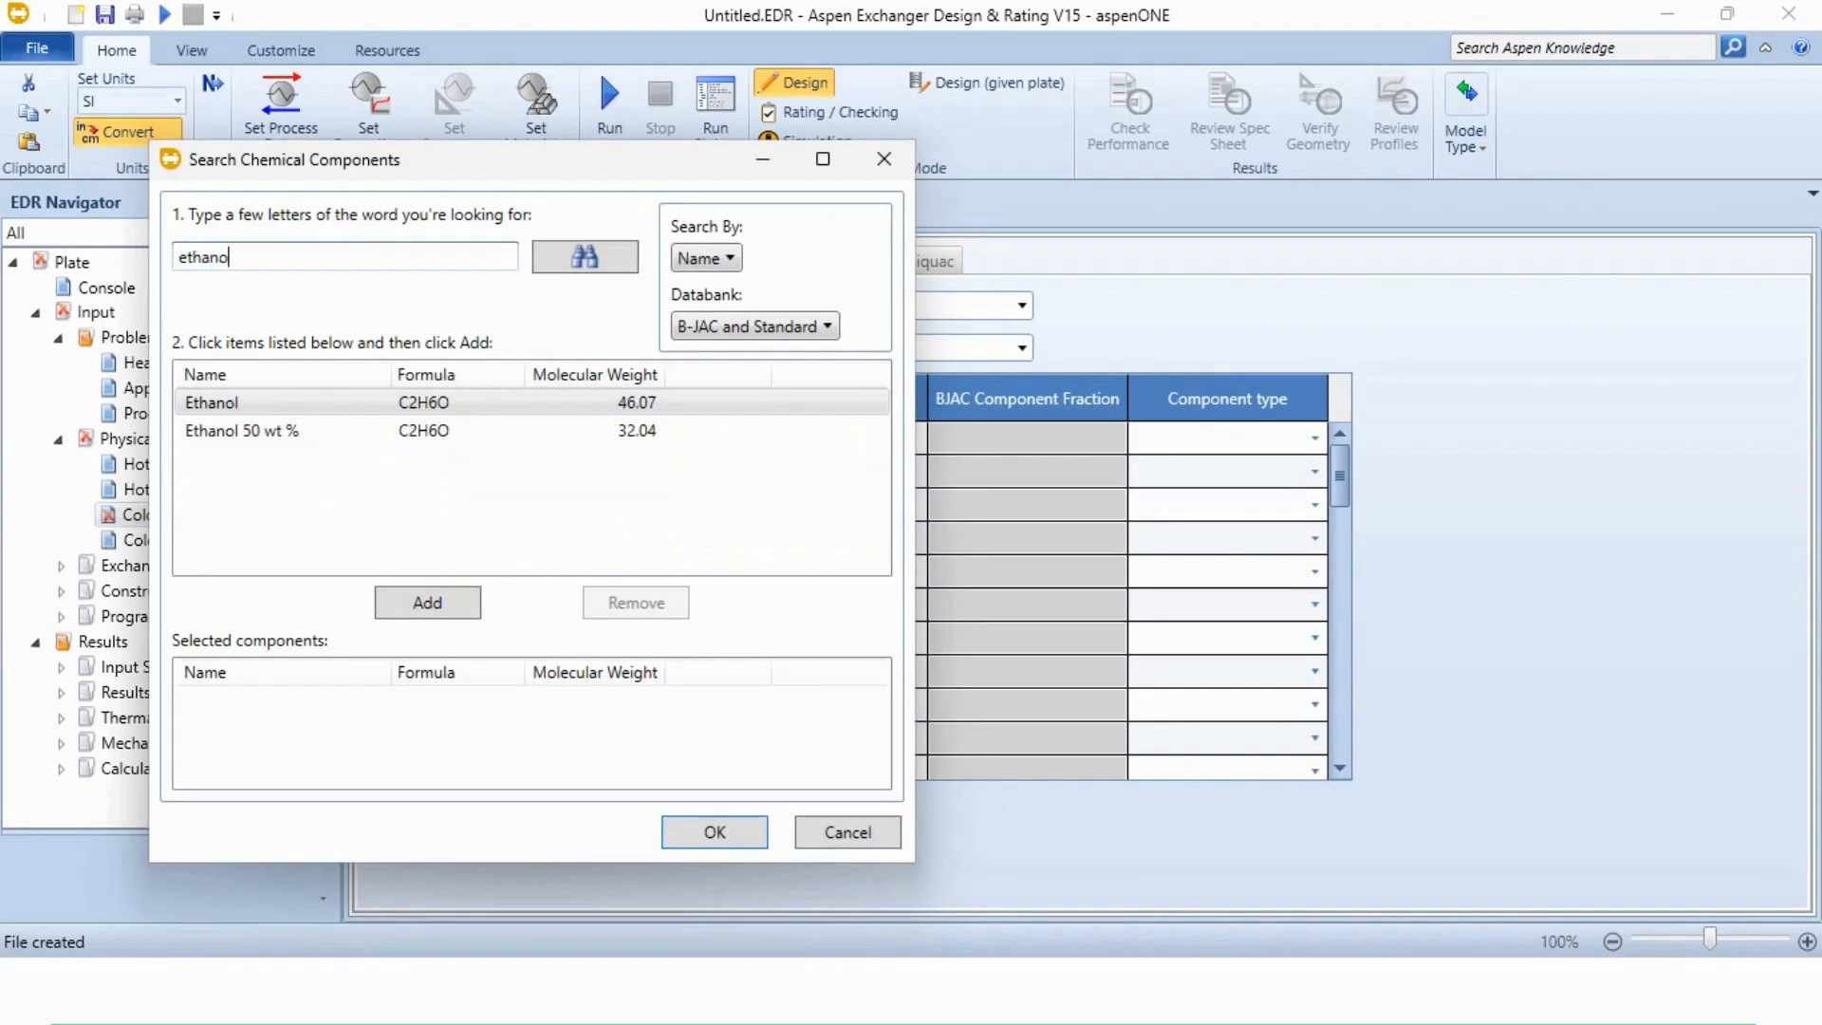
pyautogui.write('l')
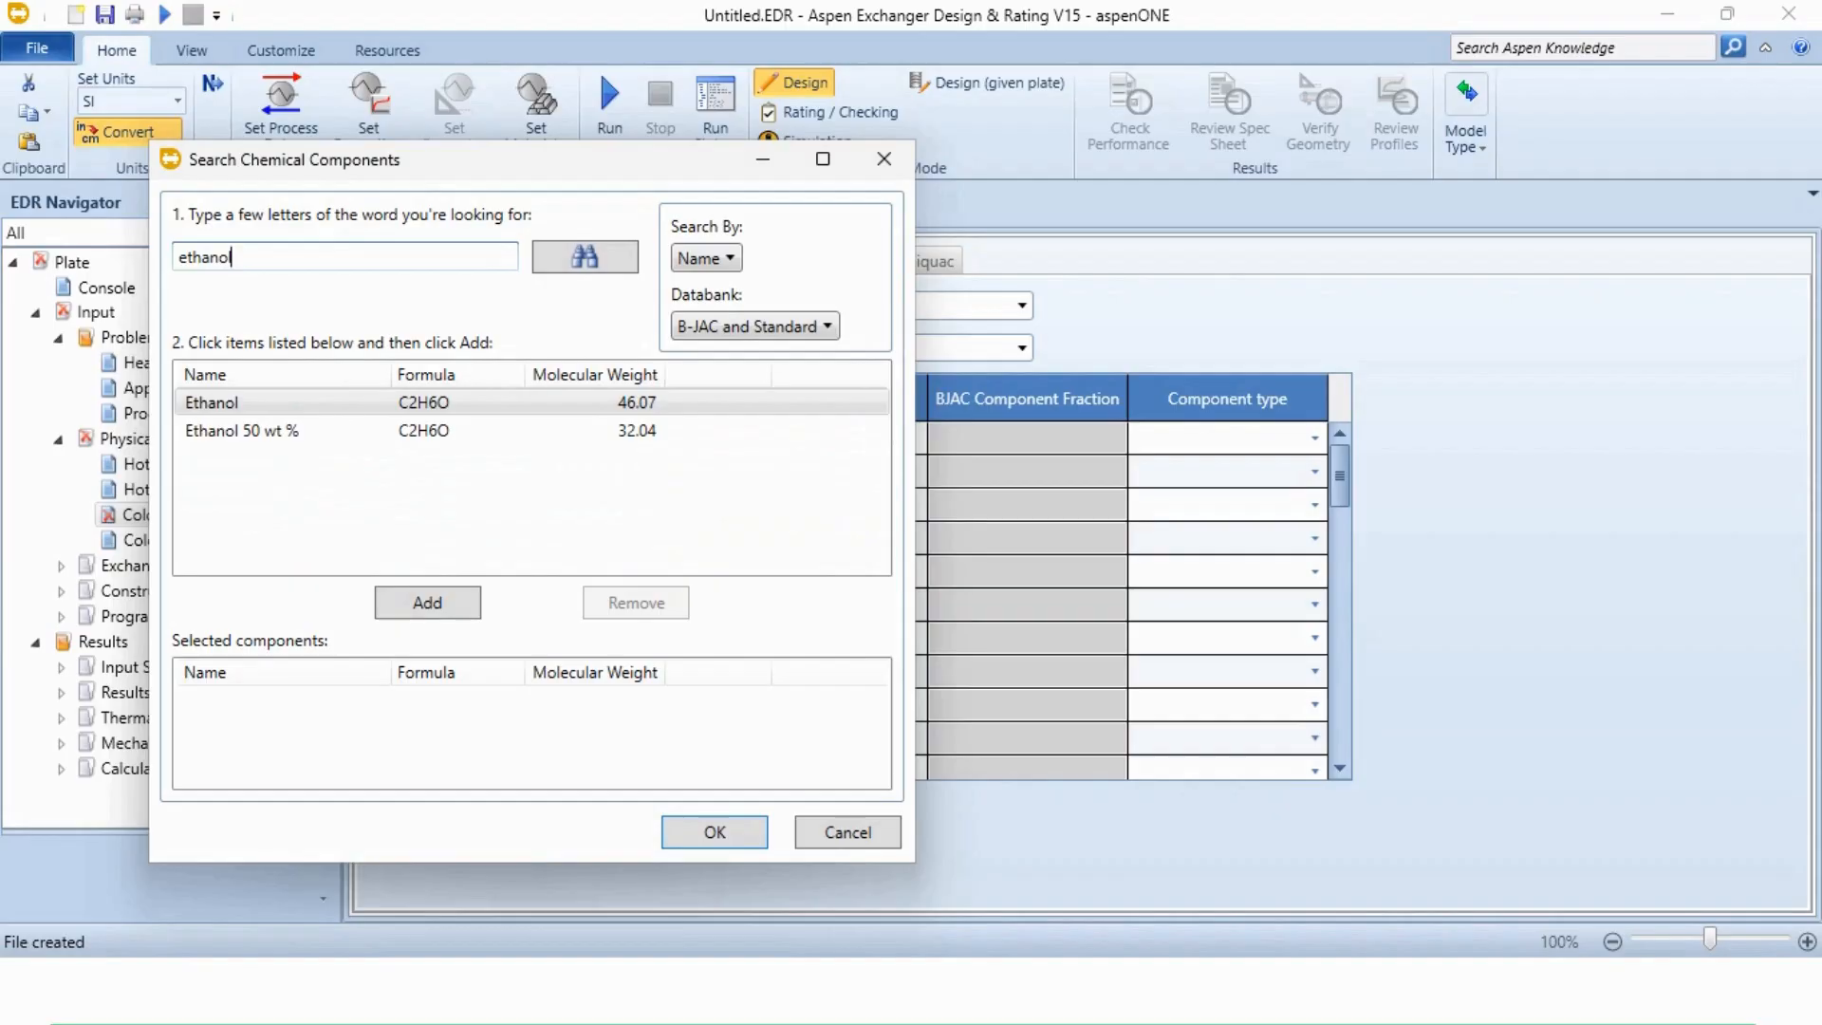
pyautogui.click(428, 598)
pyautogui.click(710, 837)
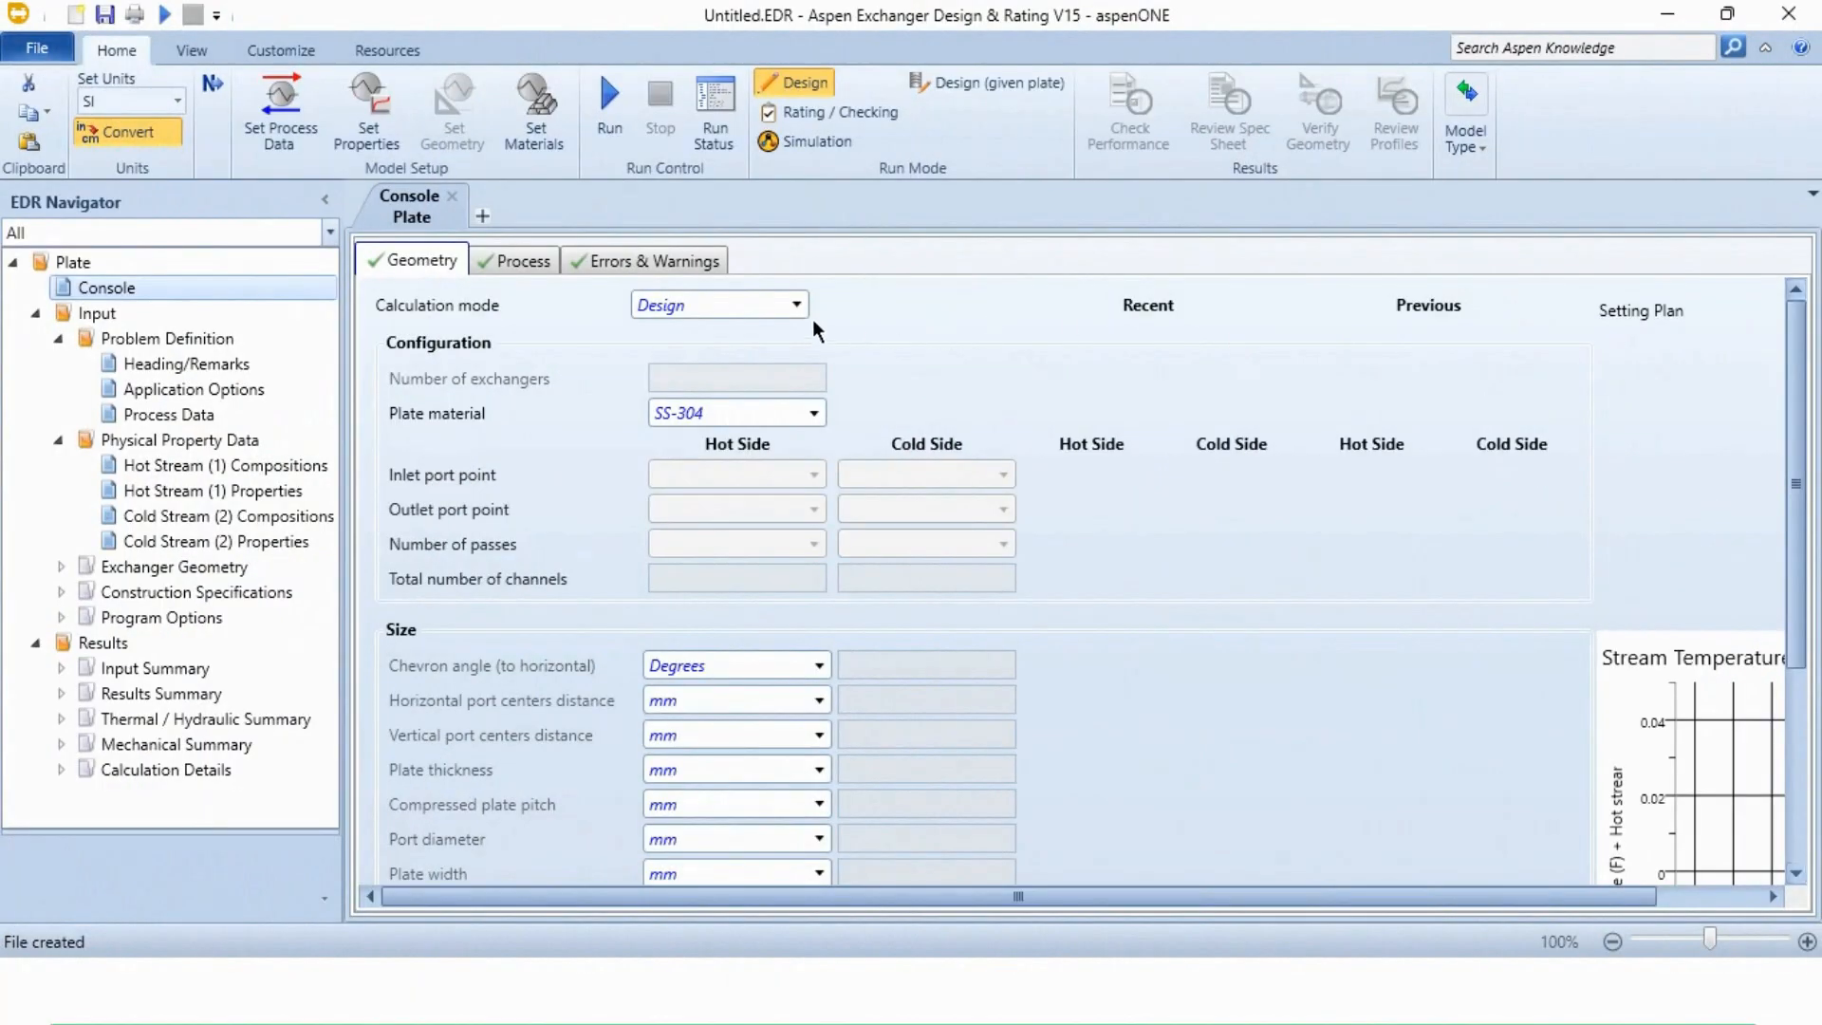
# - On the Console geometry form, set the calculation mode to Design (given plate) and the chevron angle to 65 degrees
pyautogui.click(779, 302)
pyautogui.click(729, 410)
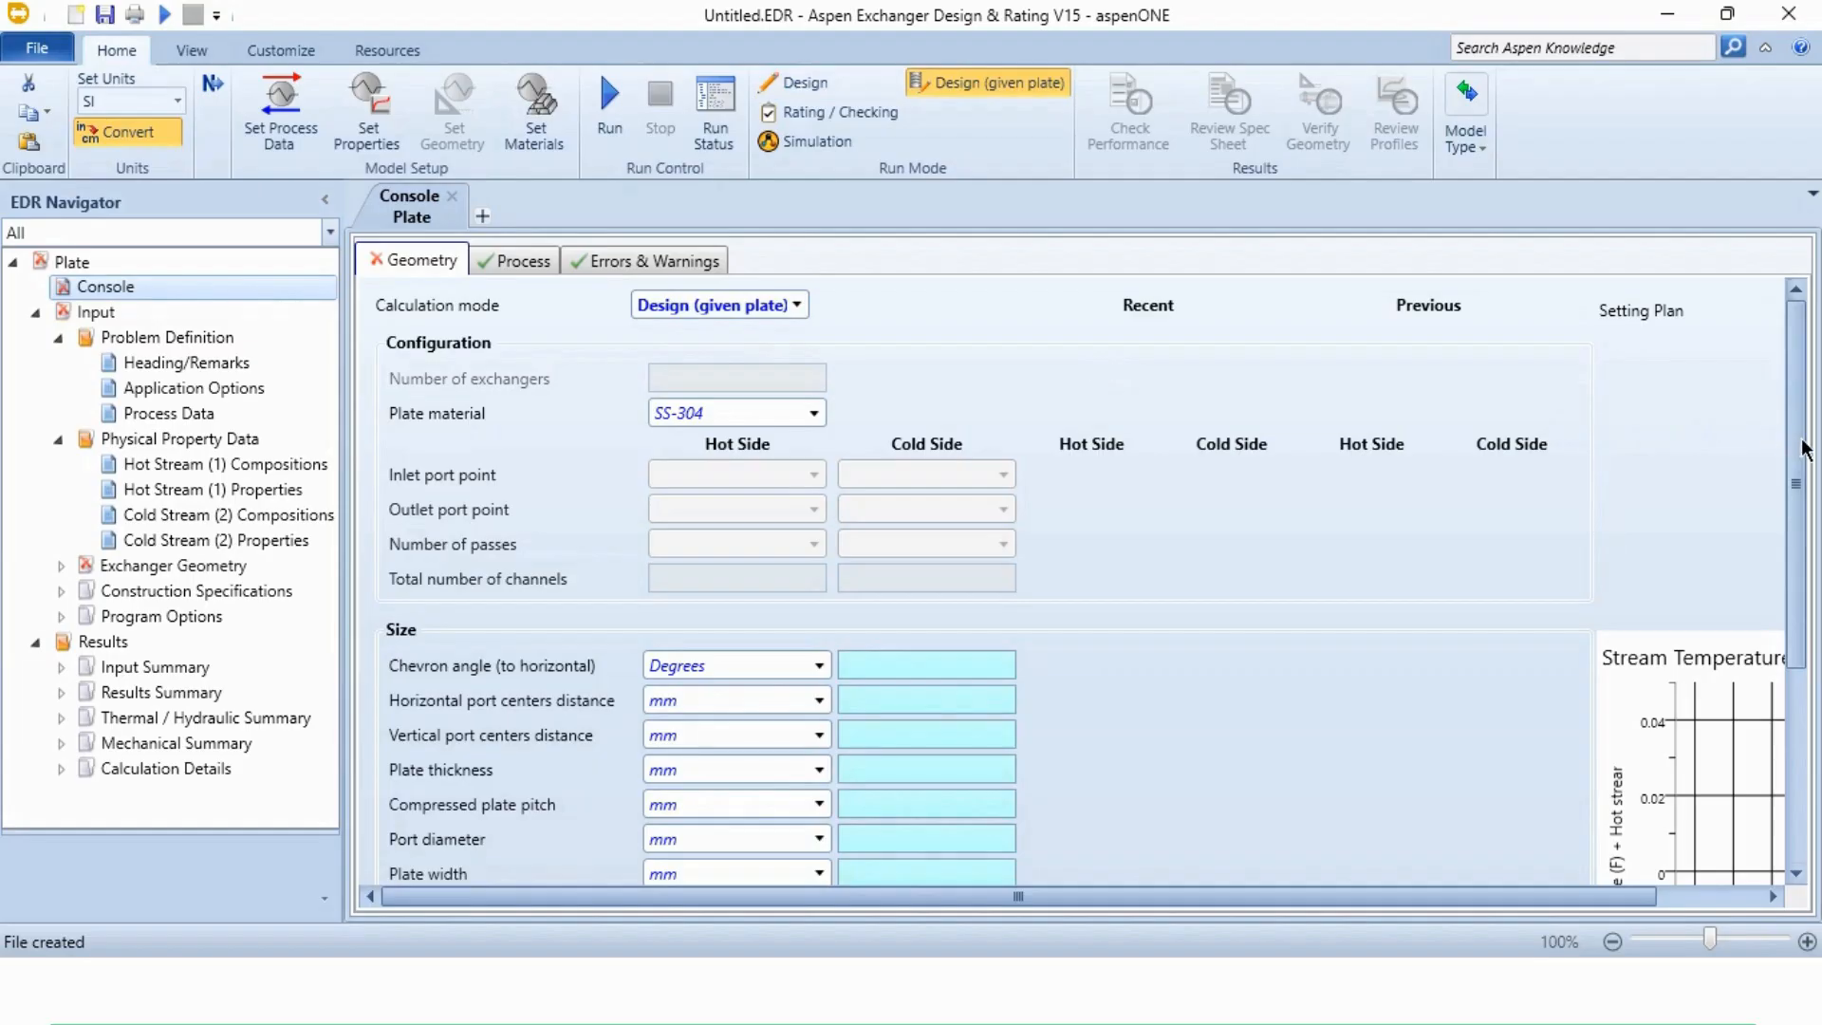
pyautogui.moveTo(1795, 484); pyautogui.dragTo(1794, 648)
pyautogui.click(869, 395)
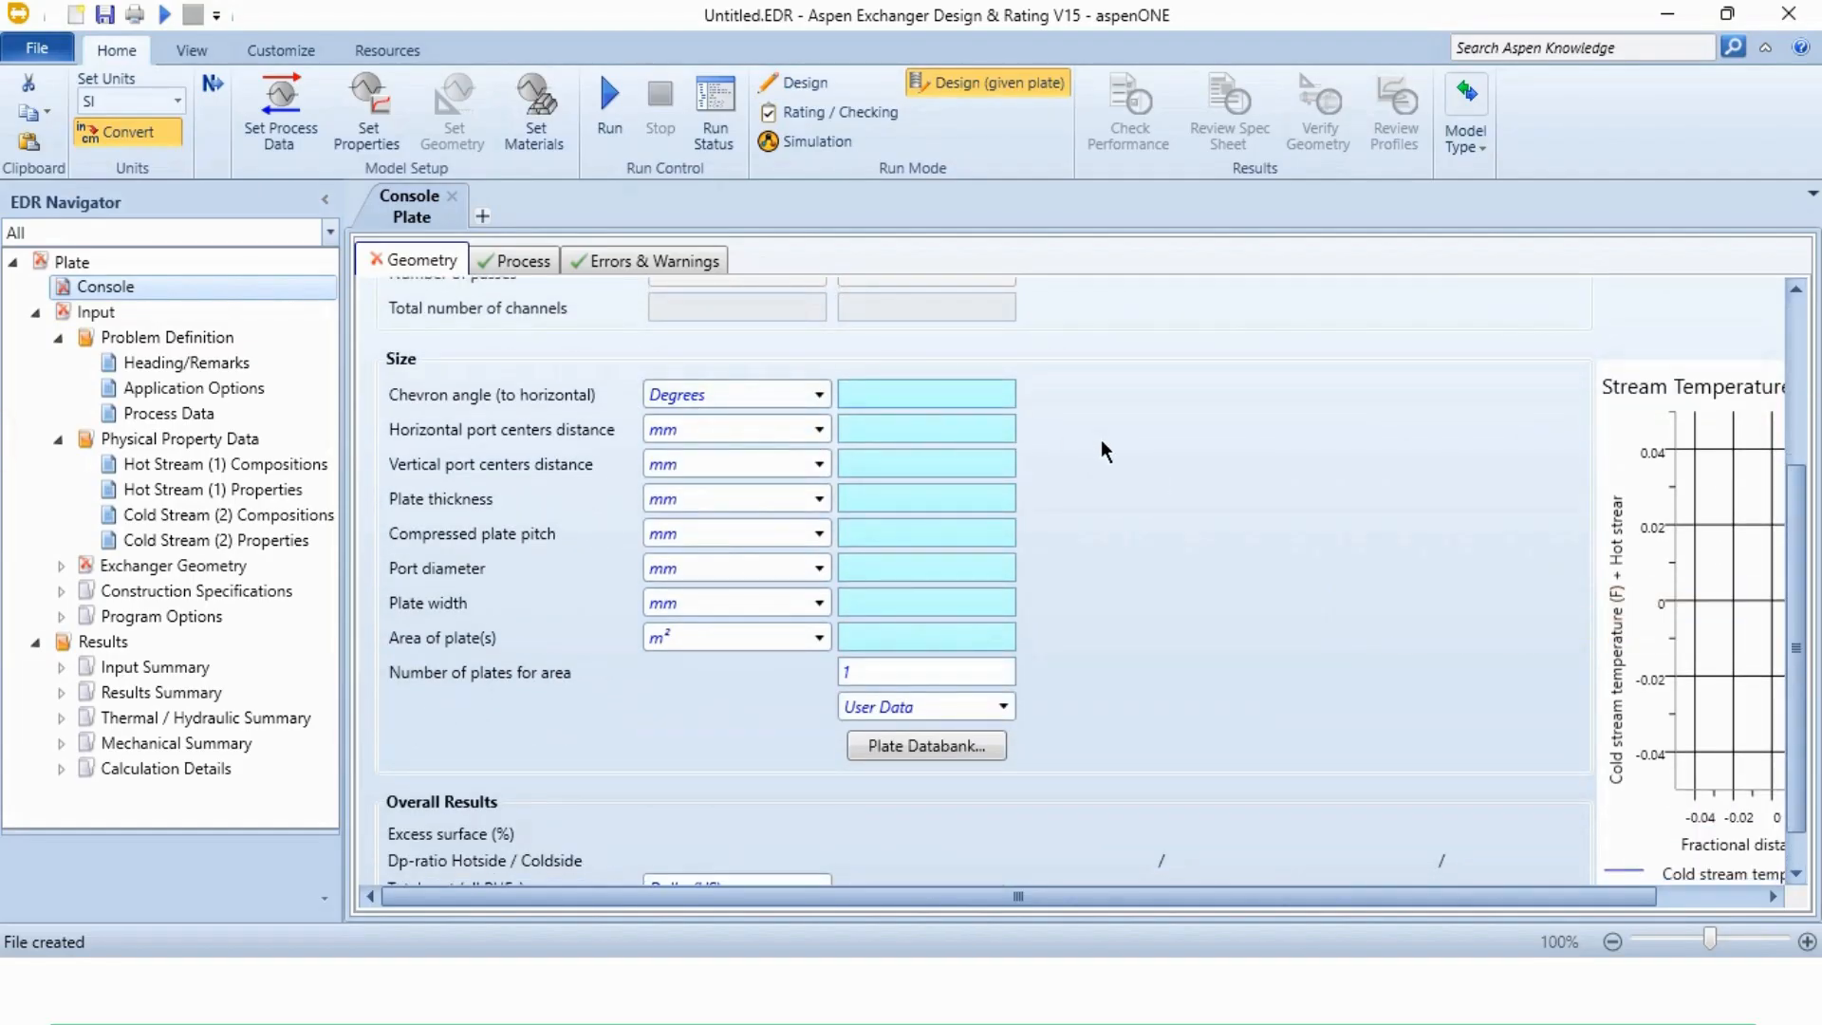
pyautogui.write('650')
pyautogui.click(926, 400)
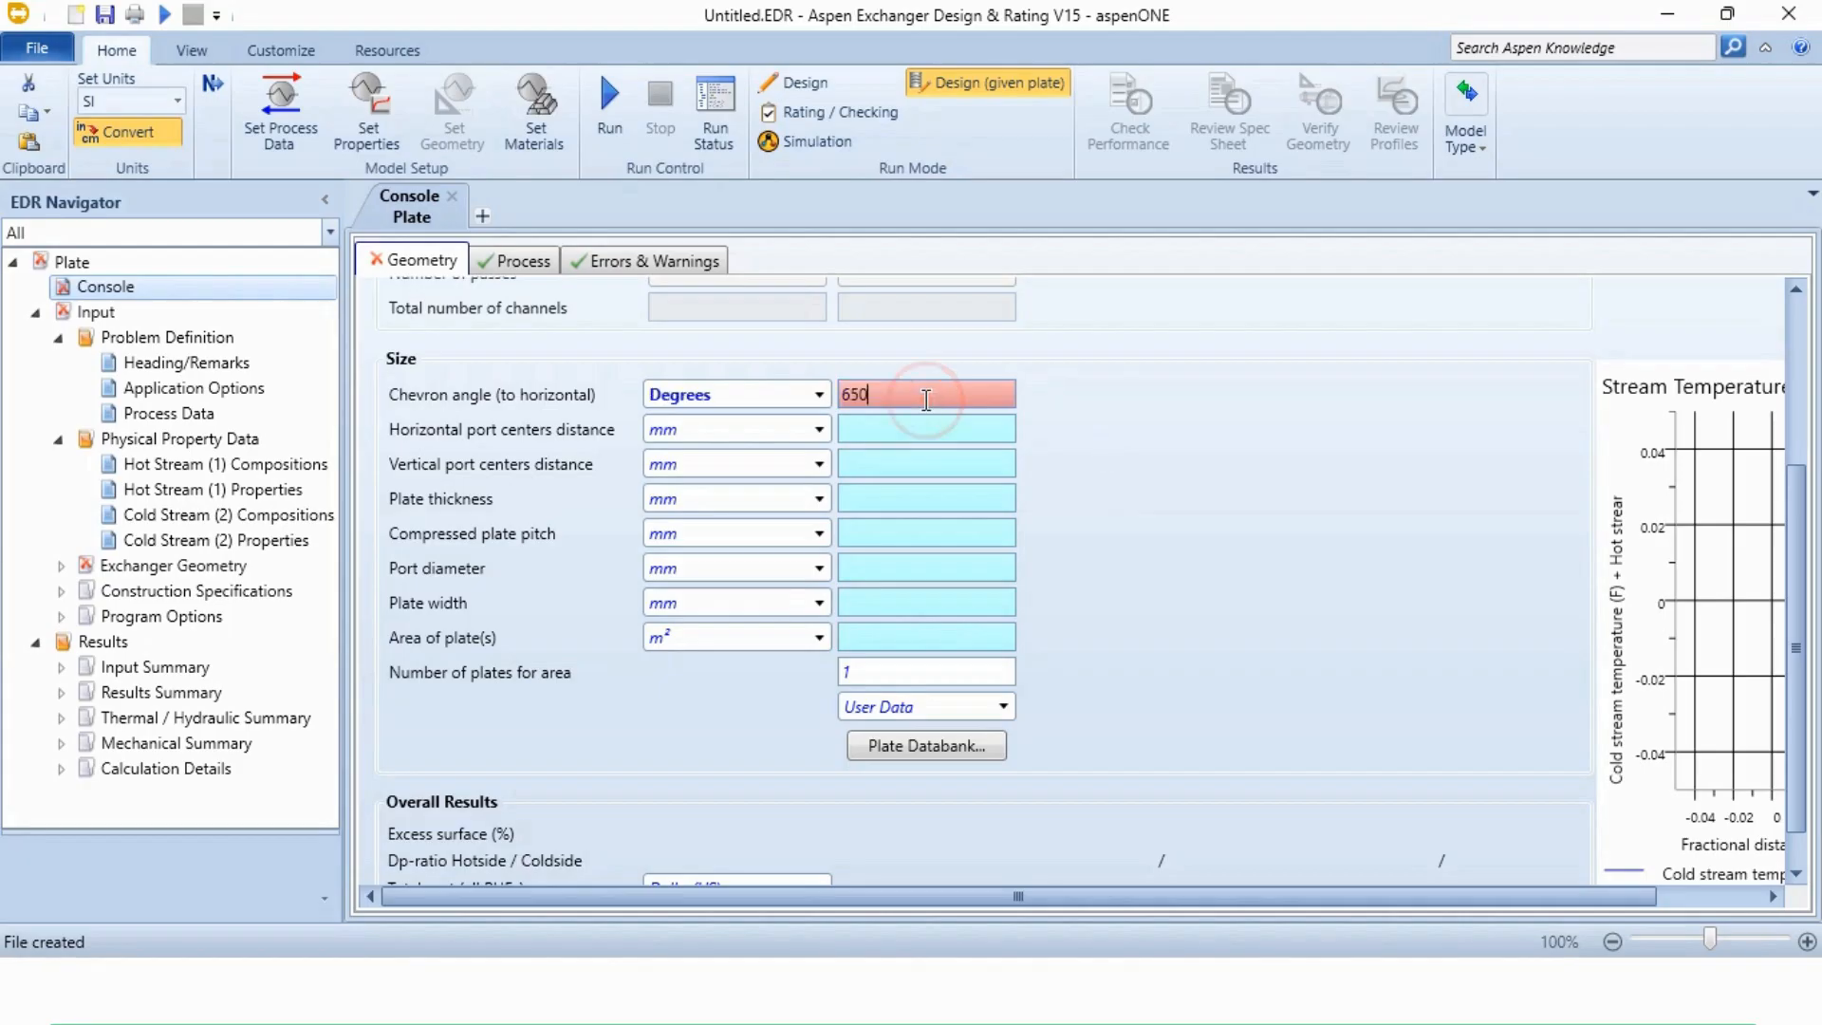
pyautogui.press('BackSpace')
pyautogui.press('Tab')
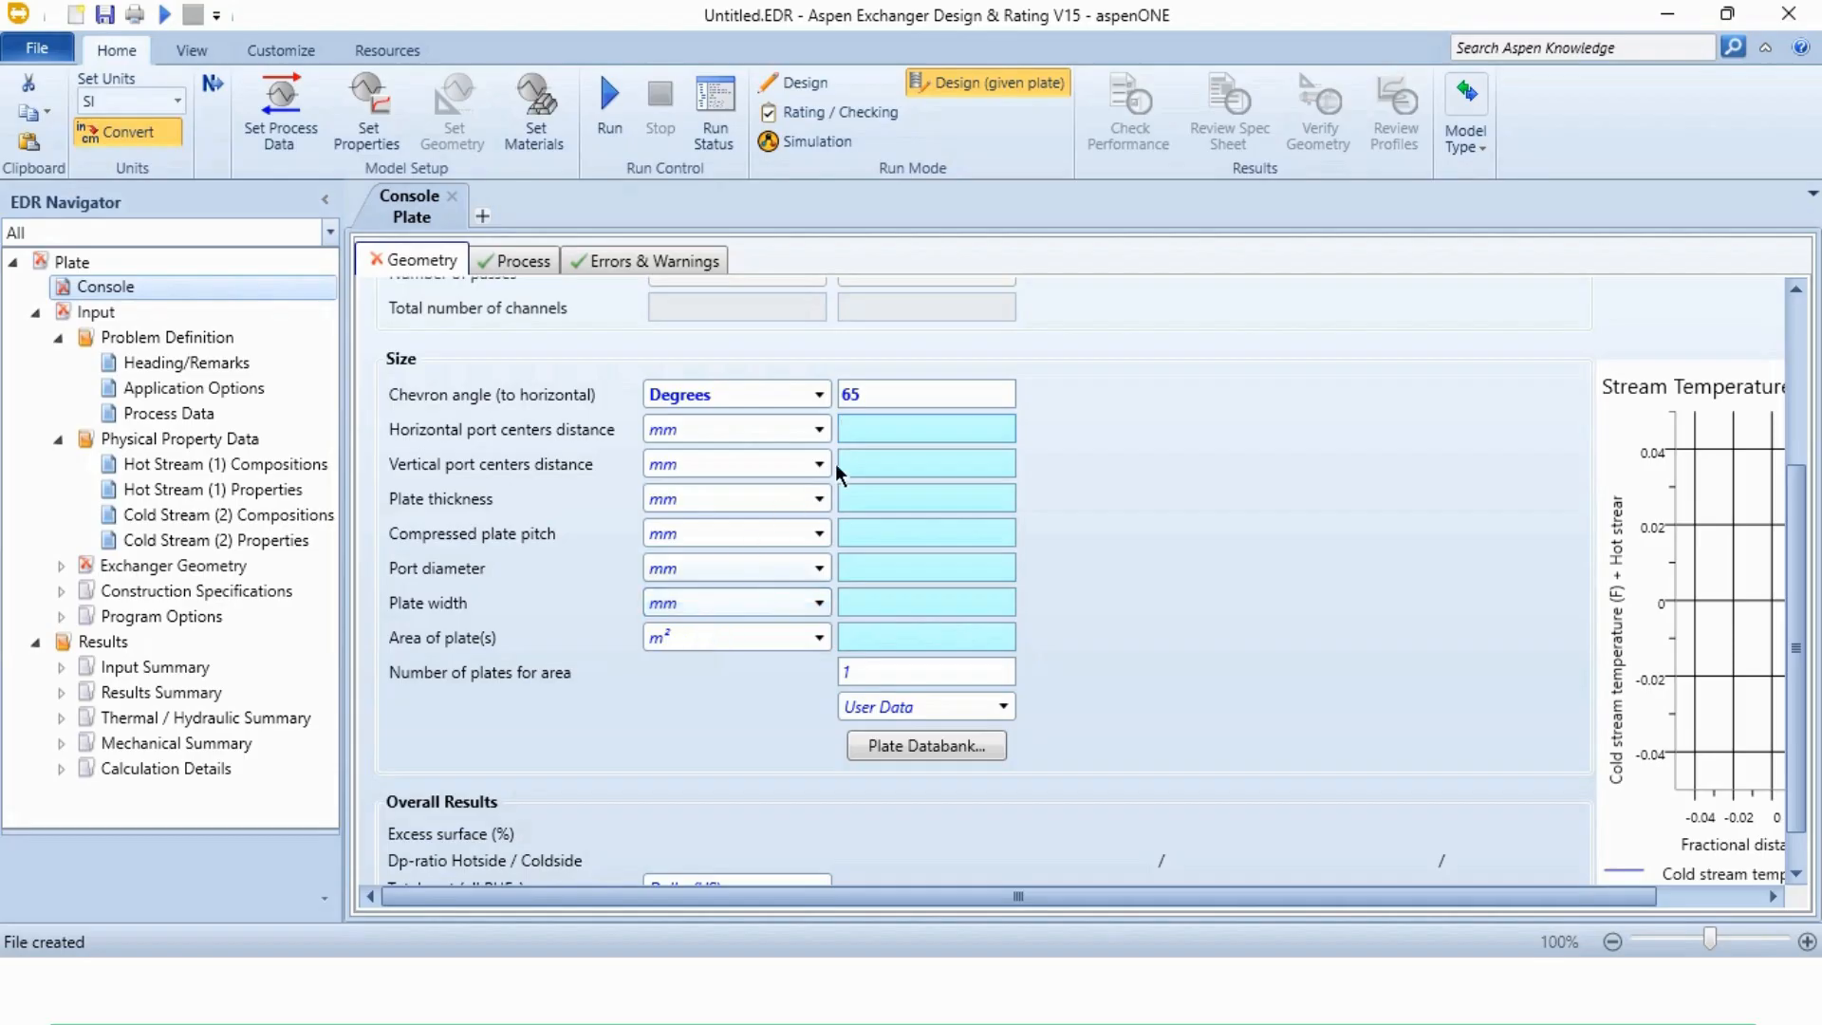
# - Set the horizontal port centers distance to 650 mm and the vertical port centers distance to 2600 mm
pyautogui.click(907, 429)
pyautogui.write('650')
pyautogui.press('Tab')
pyautogui.write('2600')
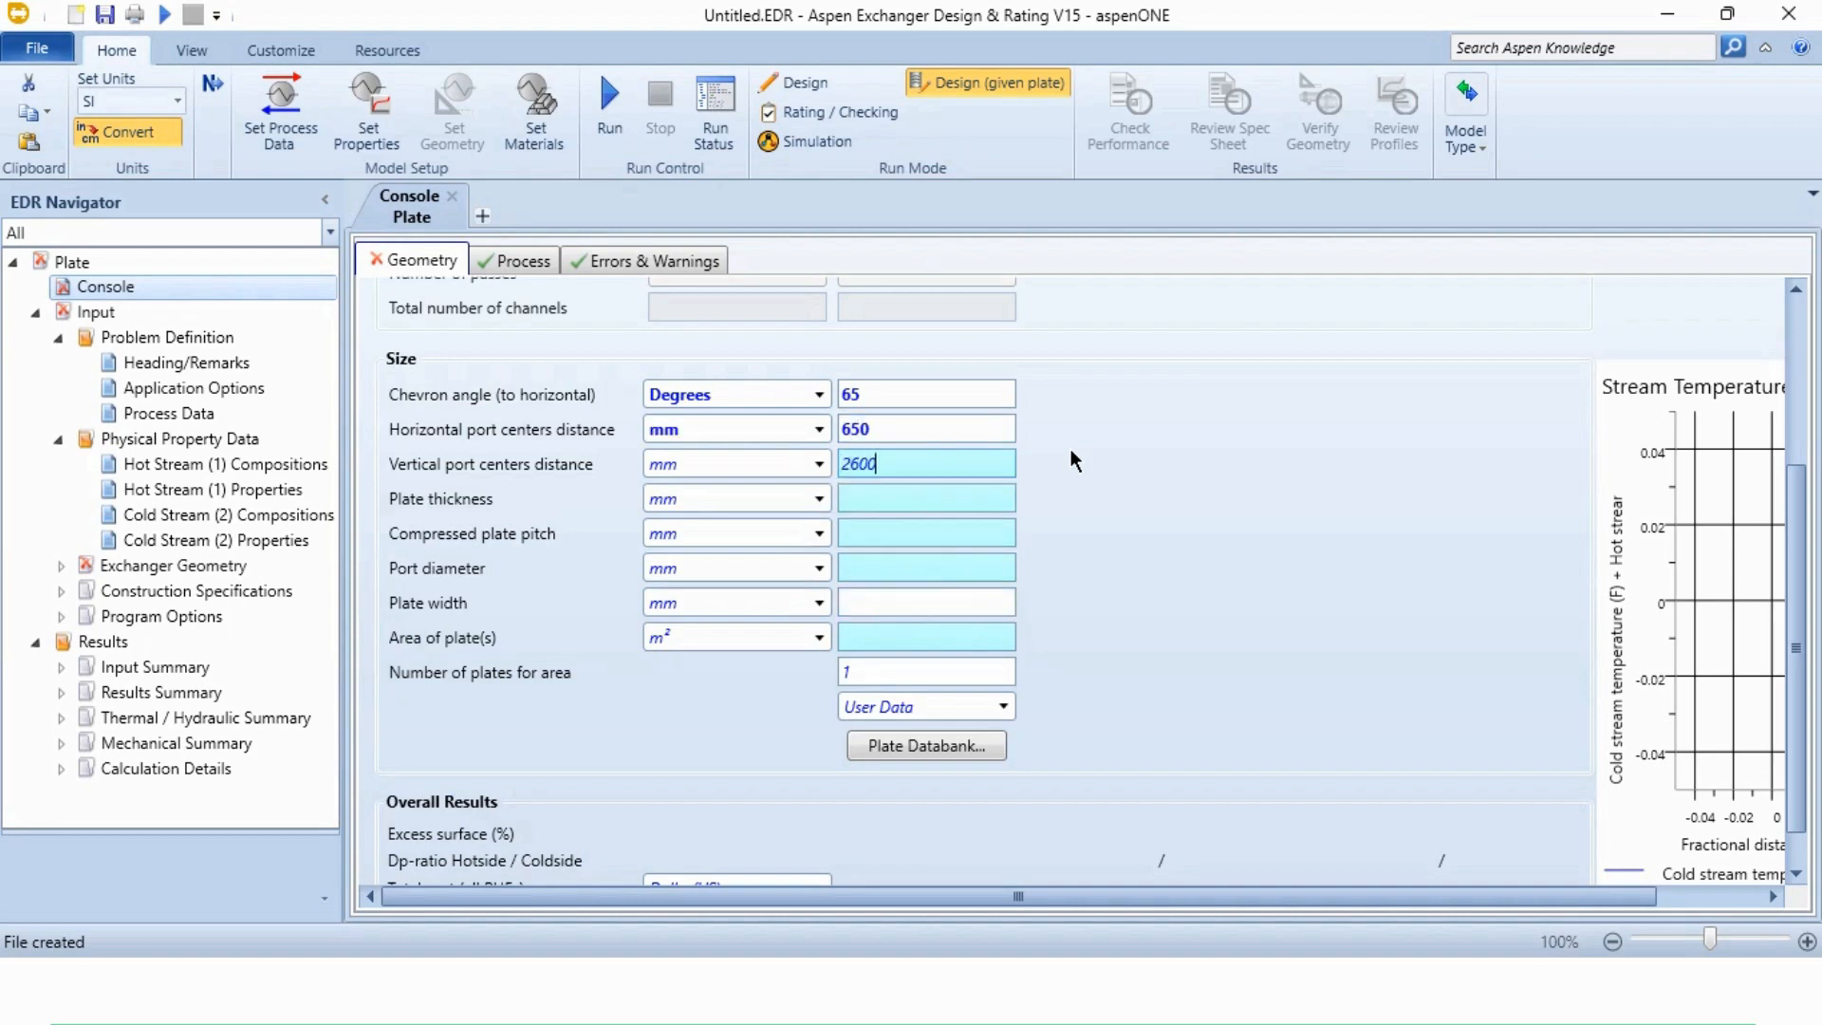
pyautogui.press('Tab')
# - Set the plate thickness to 0.6 mm, compressed plate pitch to 5.28 mm and port diameter to 400 mm
pyautogui.write('0.6')
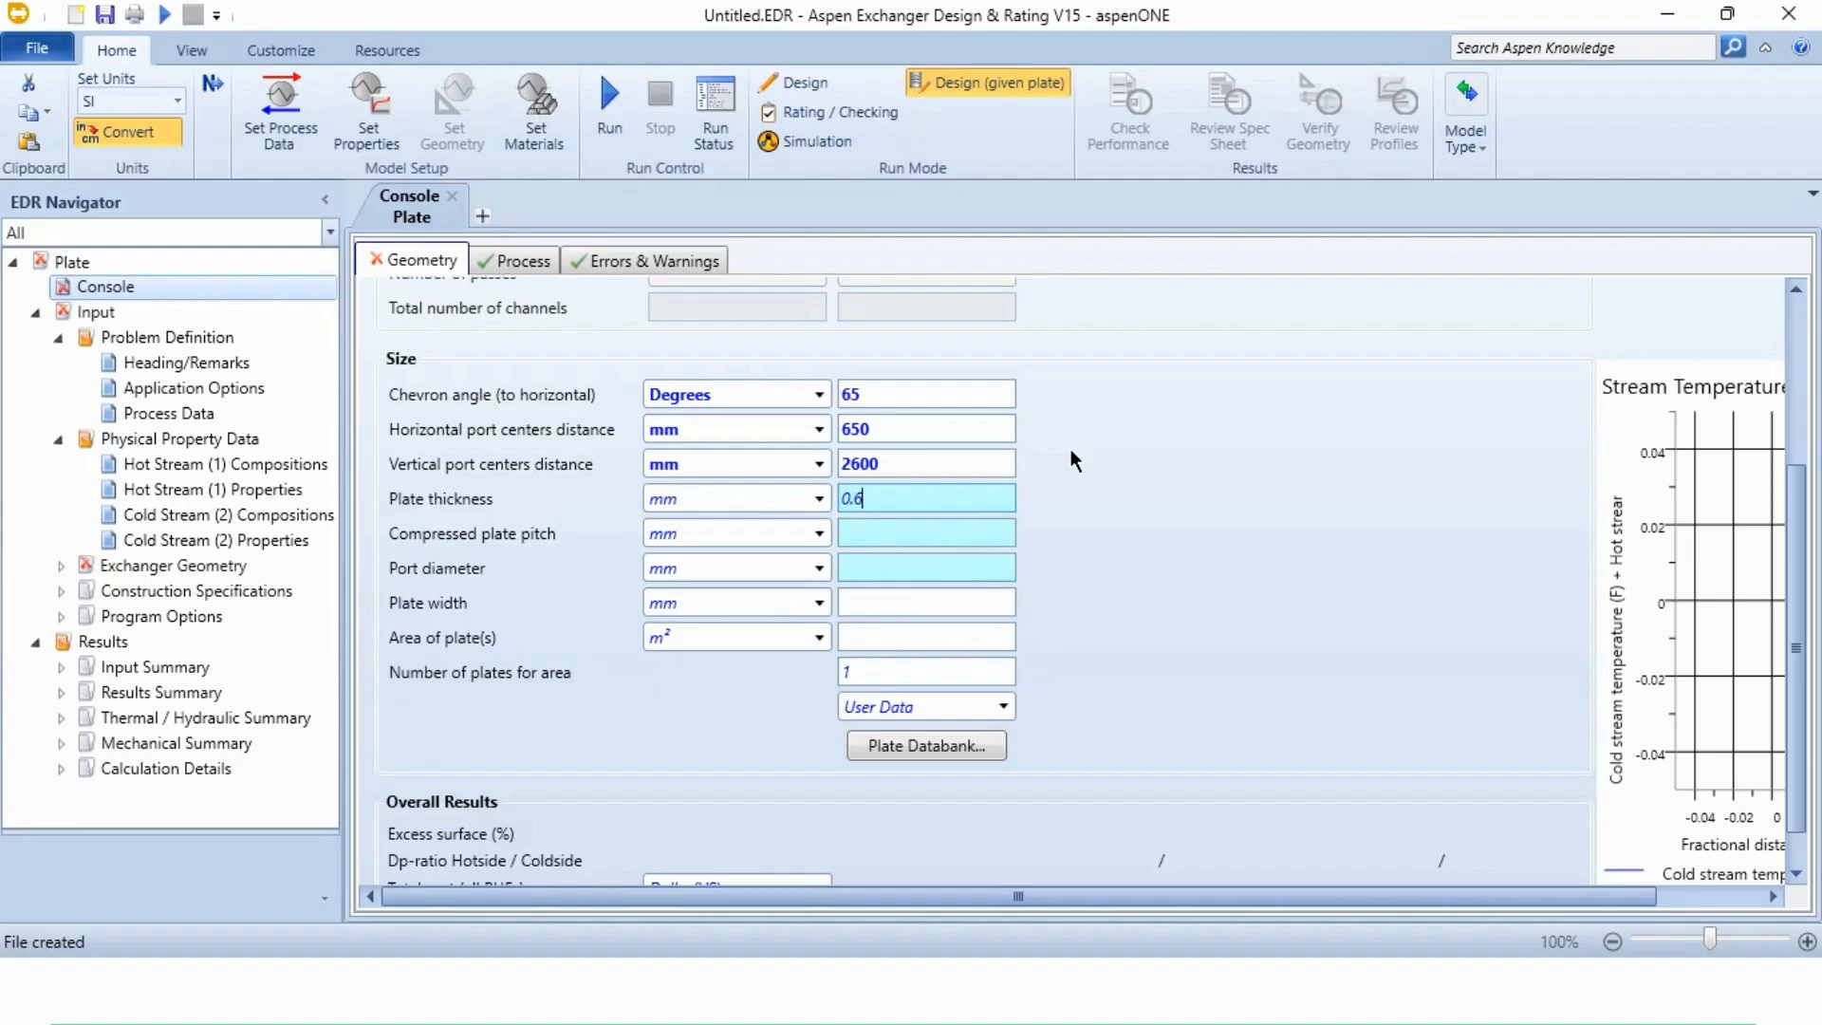
pyautogui.press('Tab')
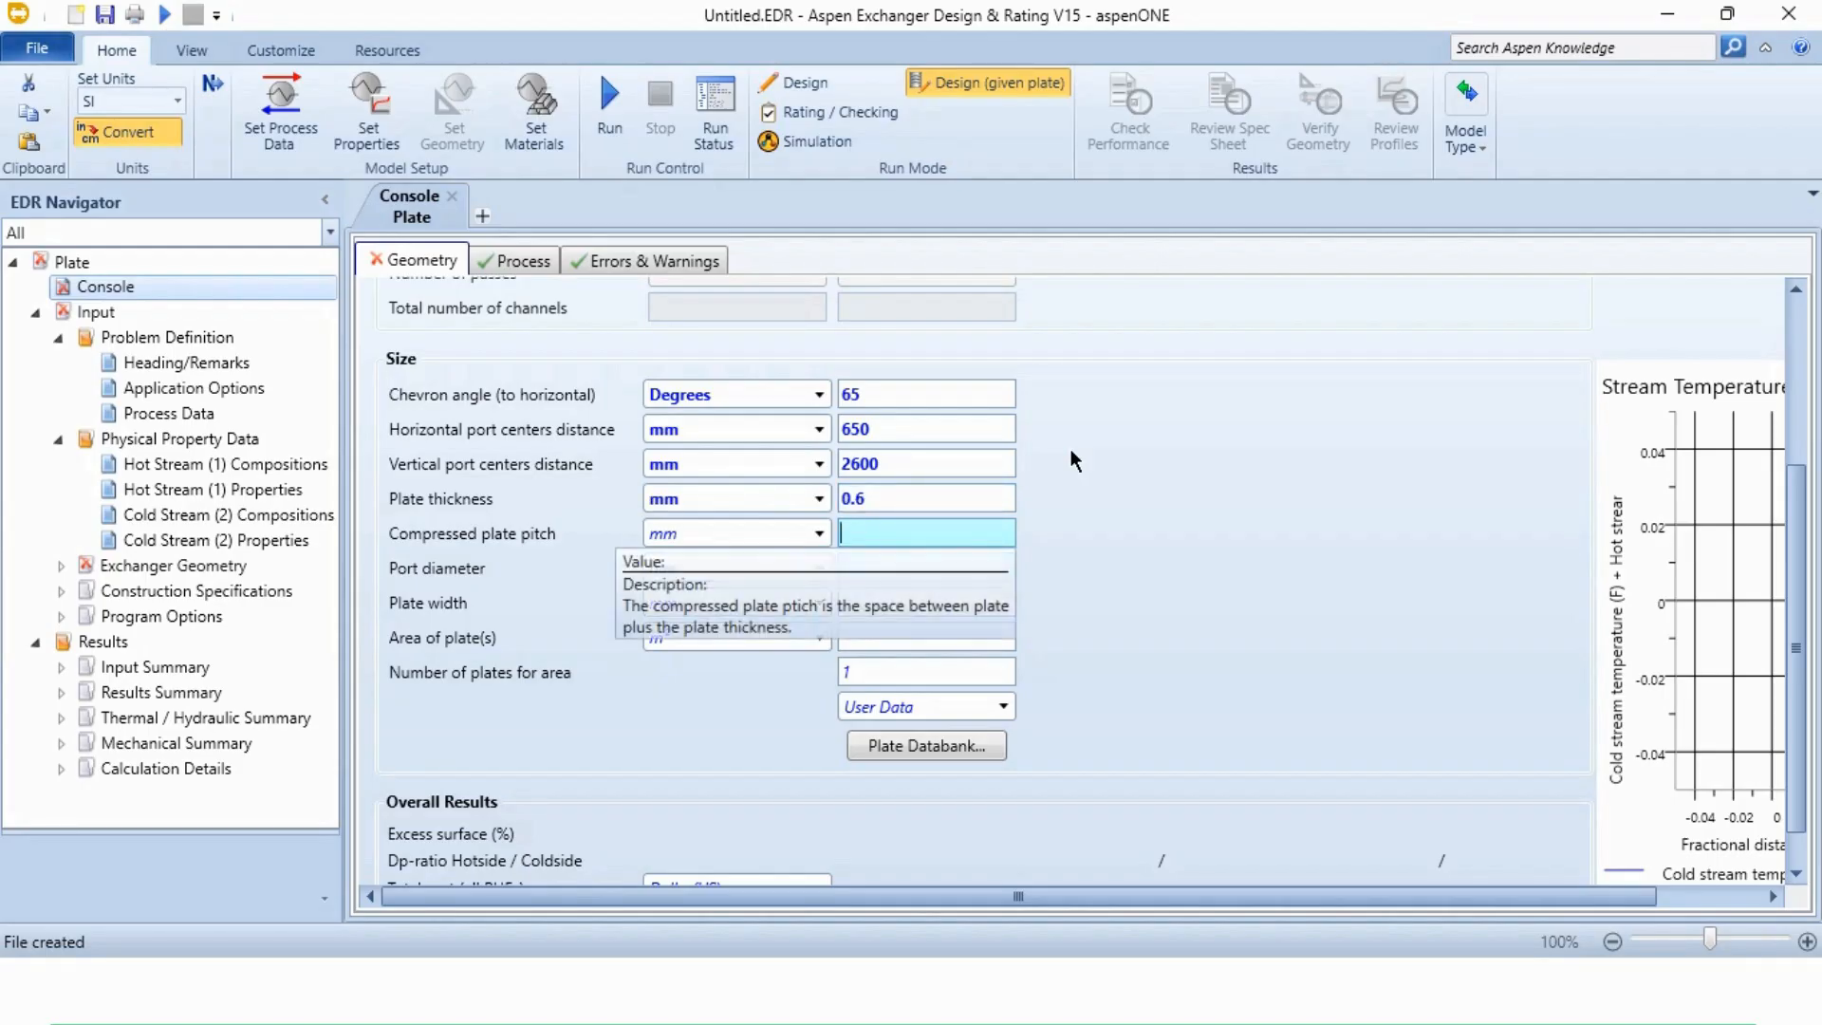
pyautogui.write('5.28')
pyautogui.press('Tab')
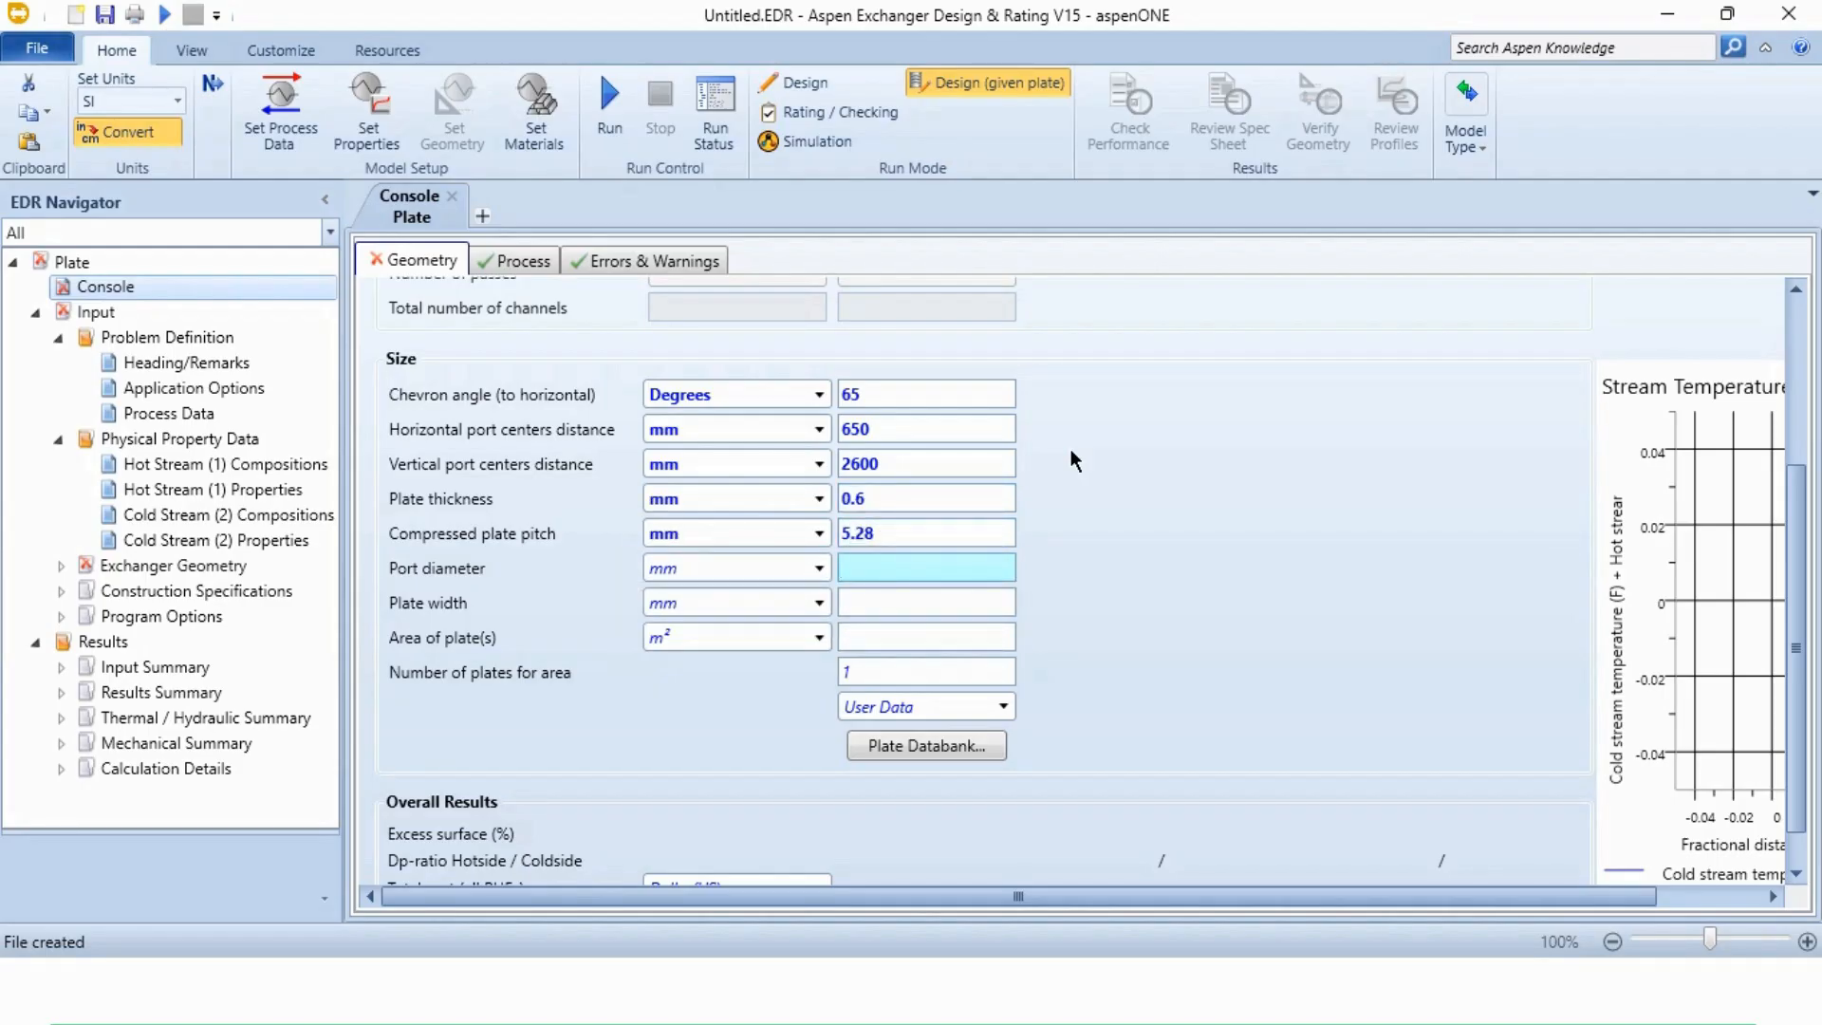
pyautogui.write('400')
pyautogui.press('Tab')
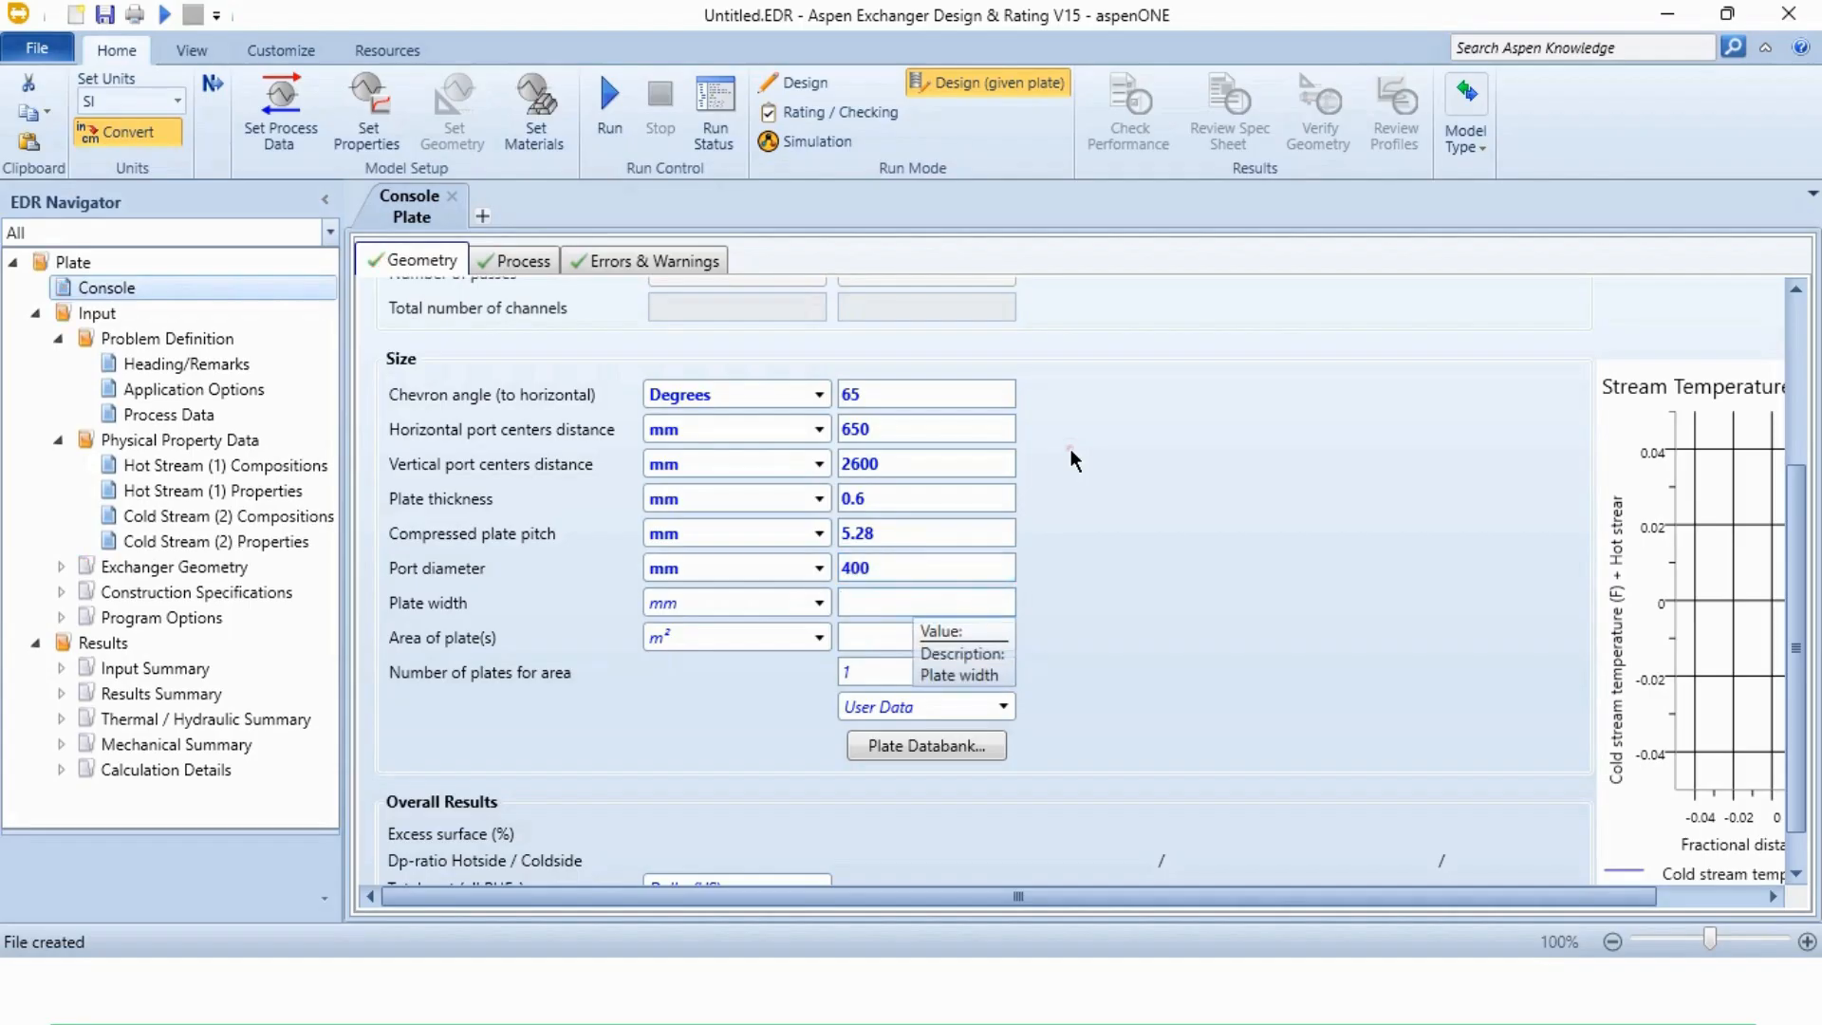
# - Check the calculation mode and the Process Data form, and run the plate exchanger design calculation
pyautogui.scroll(-1, 1070, 448)
pyautogui.scroll(1, 570, 476)
pyautogui.click(1797, 444)
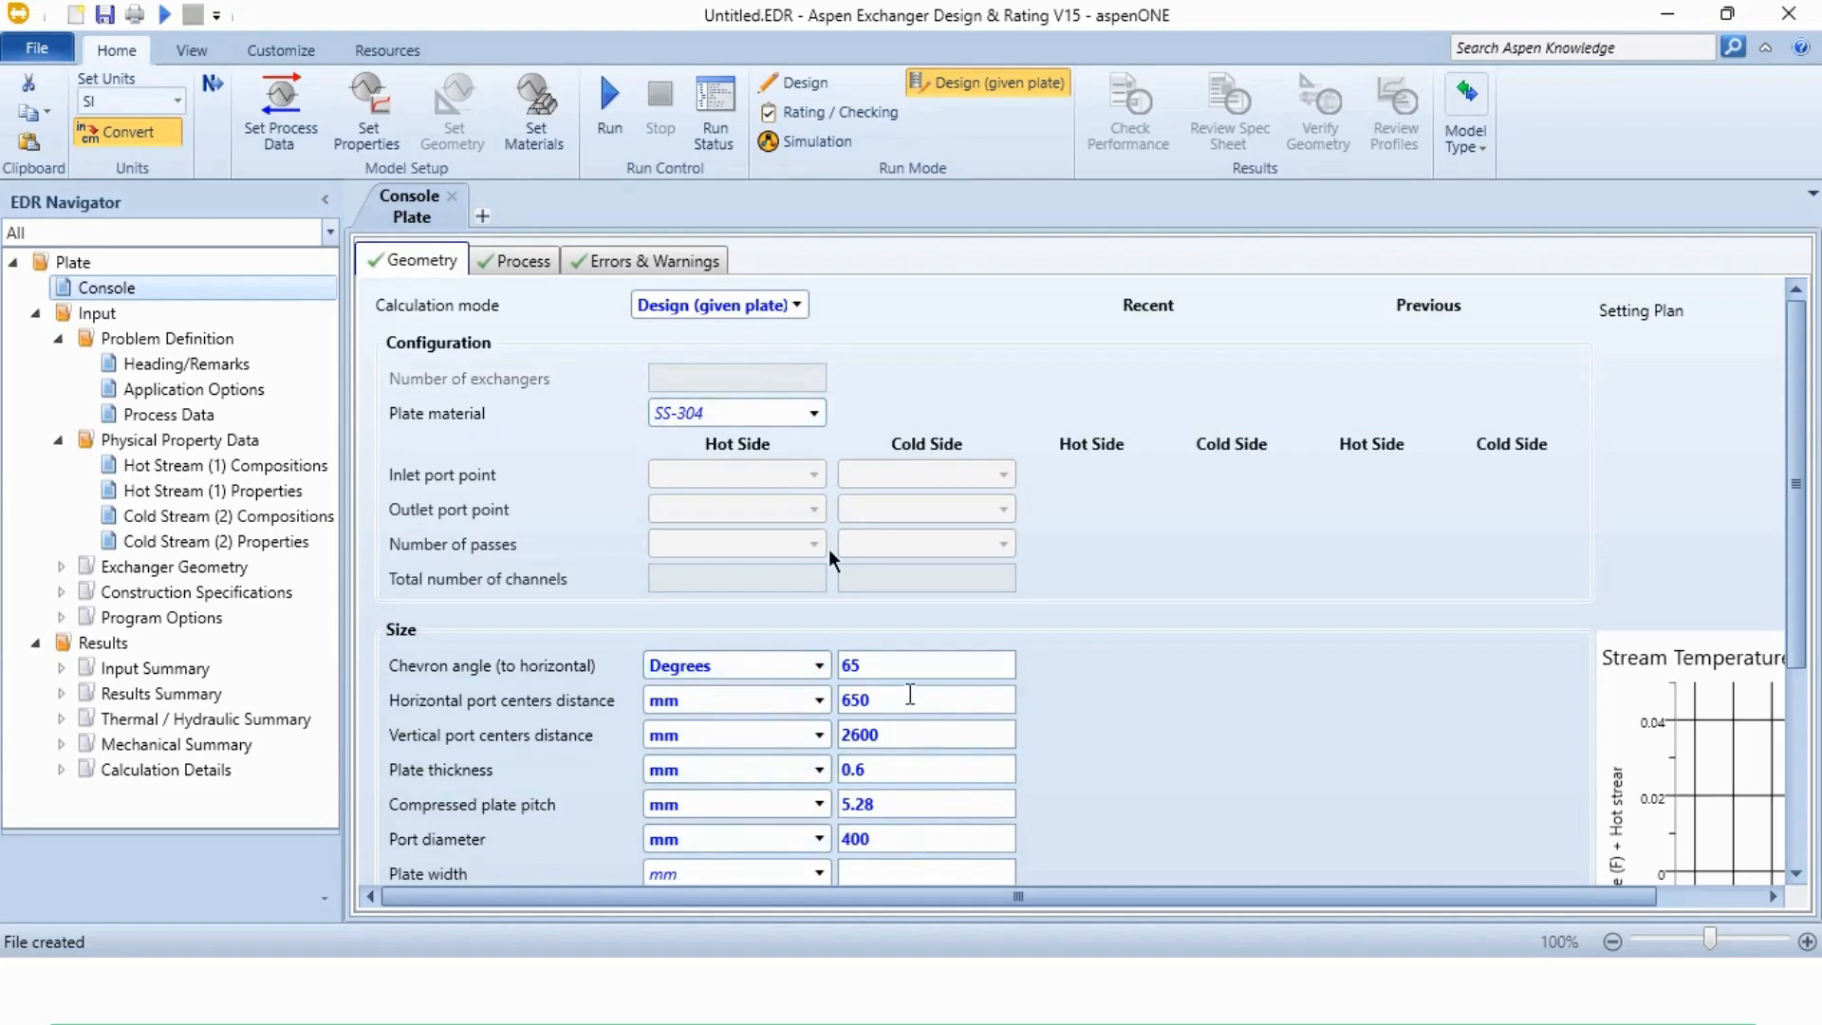
pyautogui.click(703, 316)
pyautogui.click(703, 316)
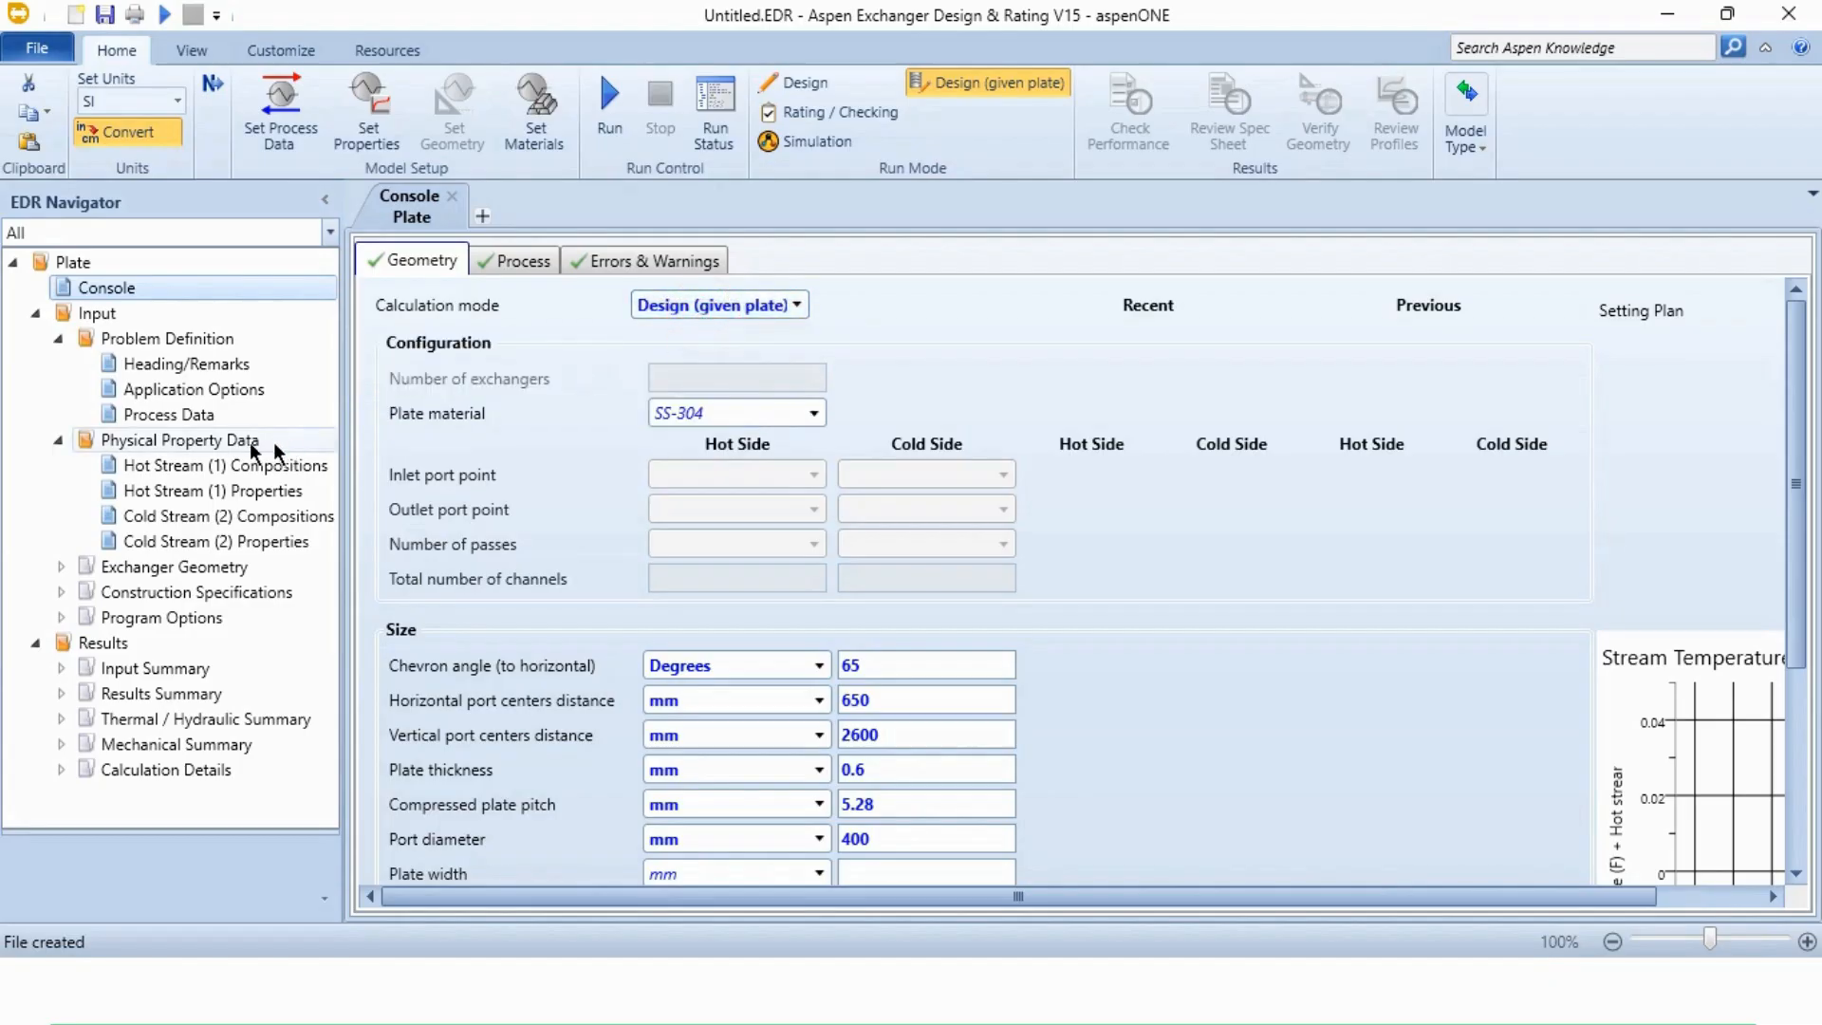
pyautogui.click(158, 410)
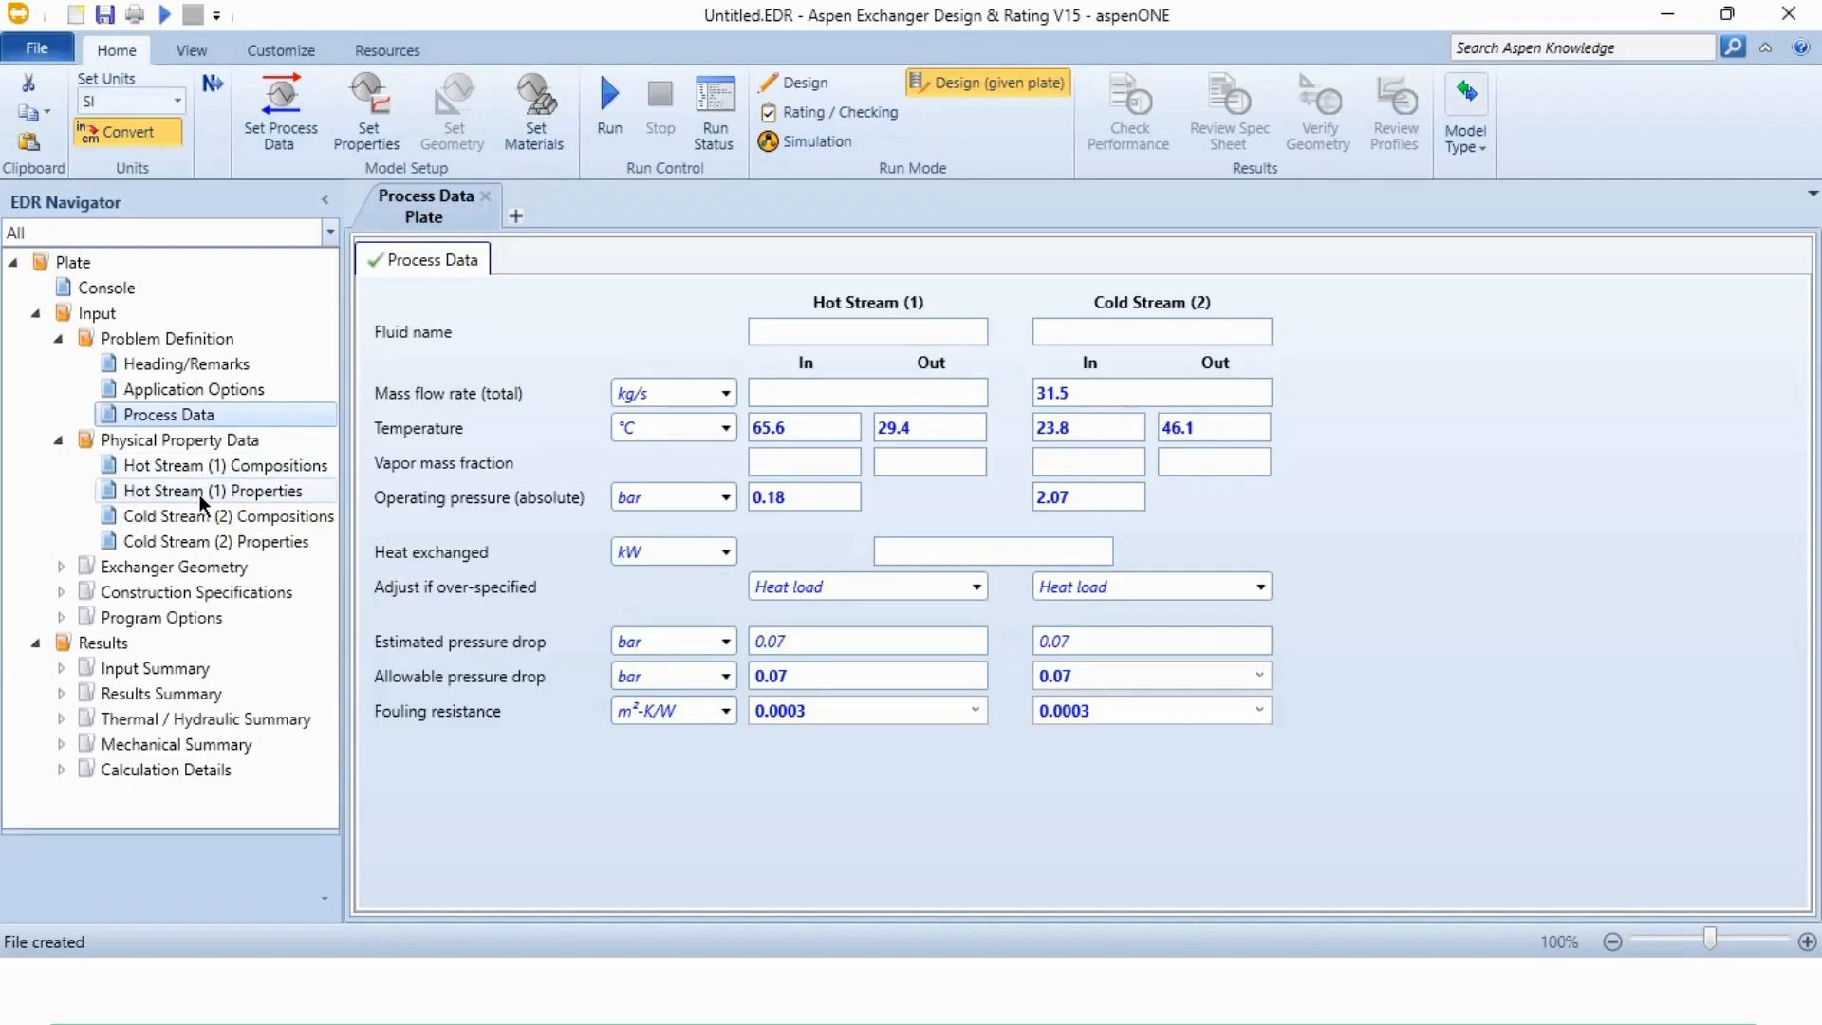
pyautogui.click(616, 112)
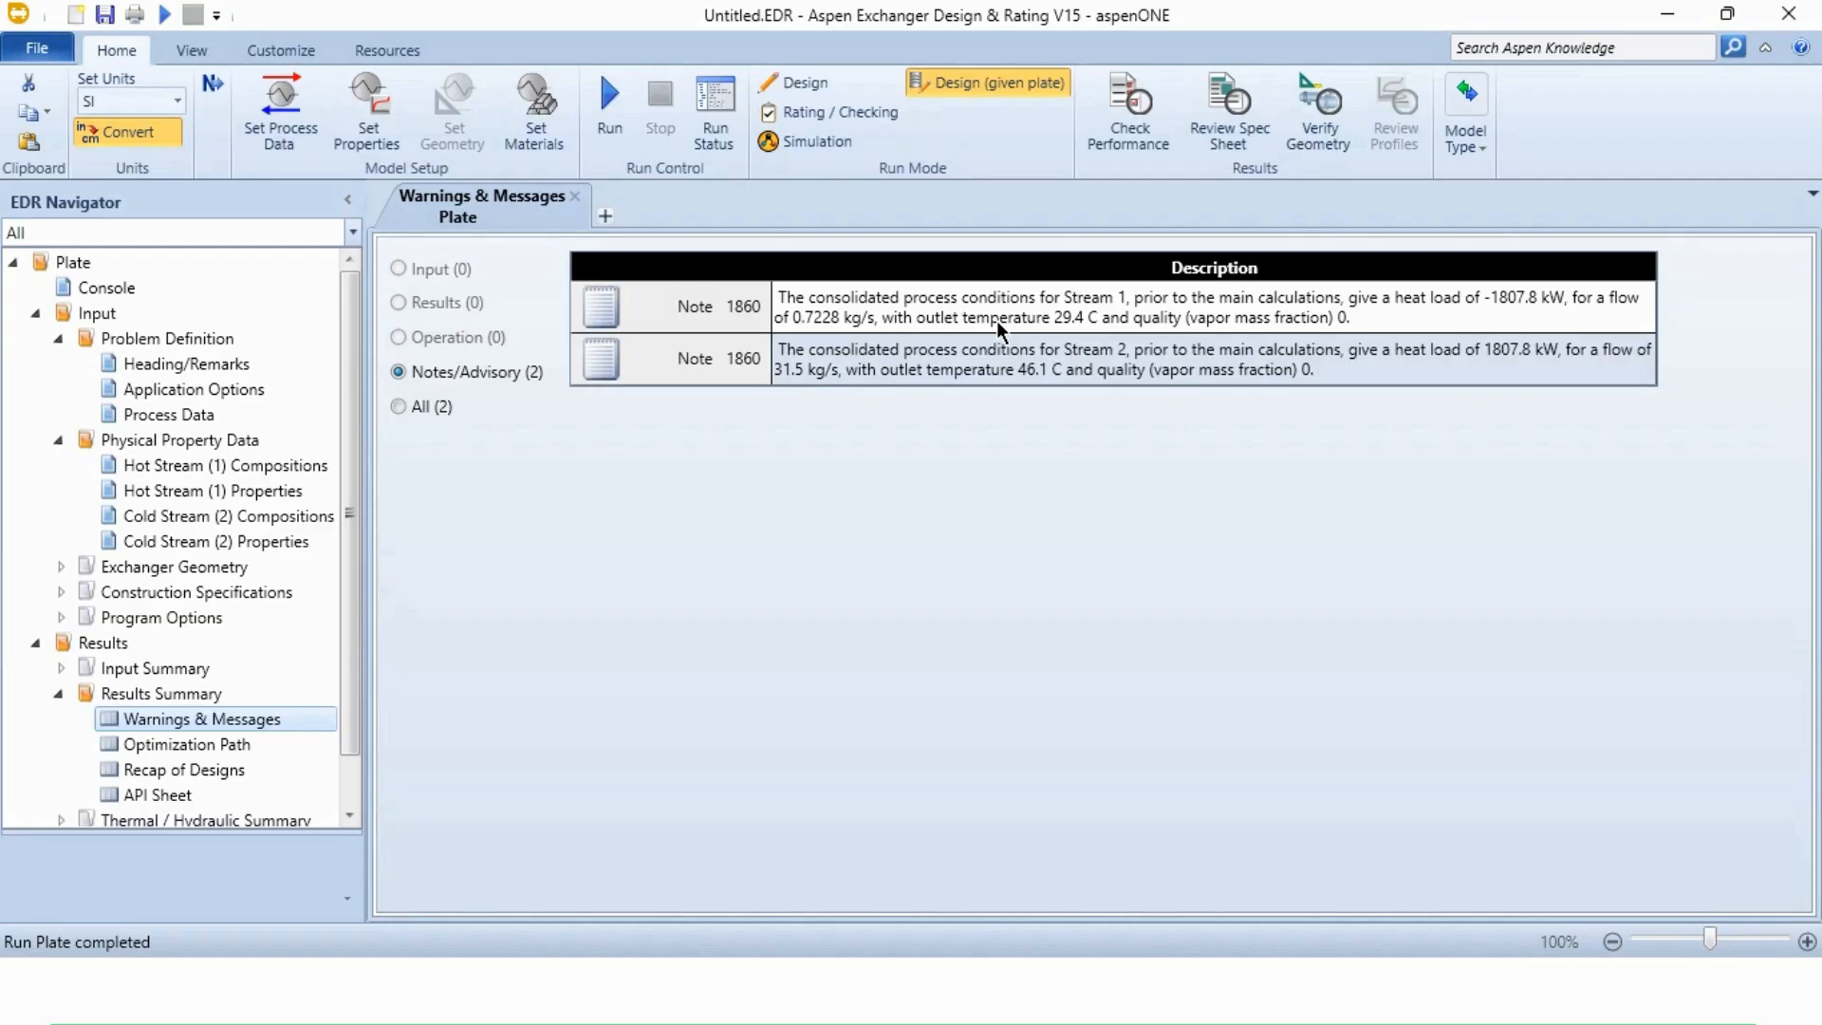
# - Examine the Results Summary, covering the Optimization Path, Recap of Designs and API Sheet, including the hot side's total flow
pyautogui.click(207, 743)
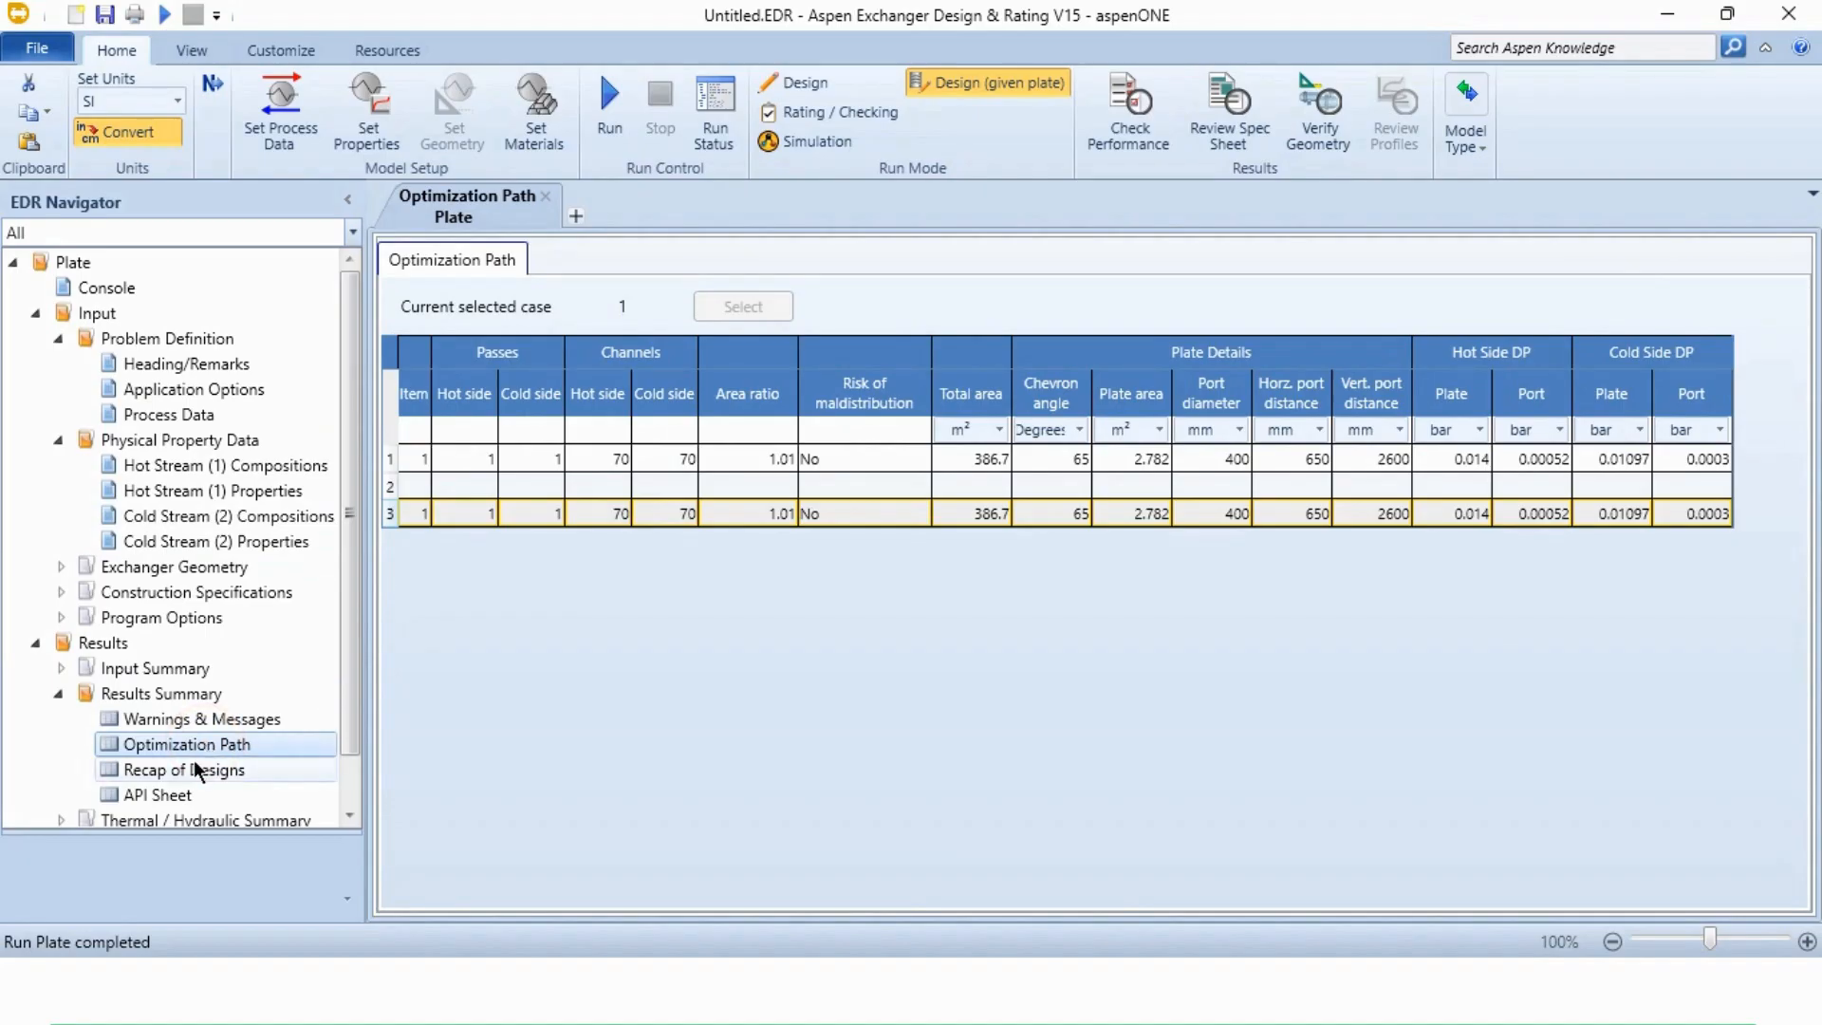
pyautogui.click(194, 760)
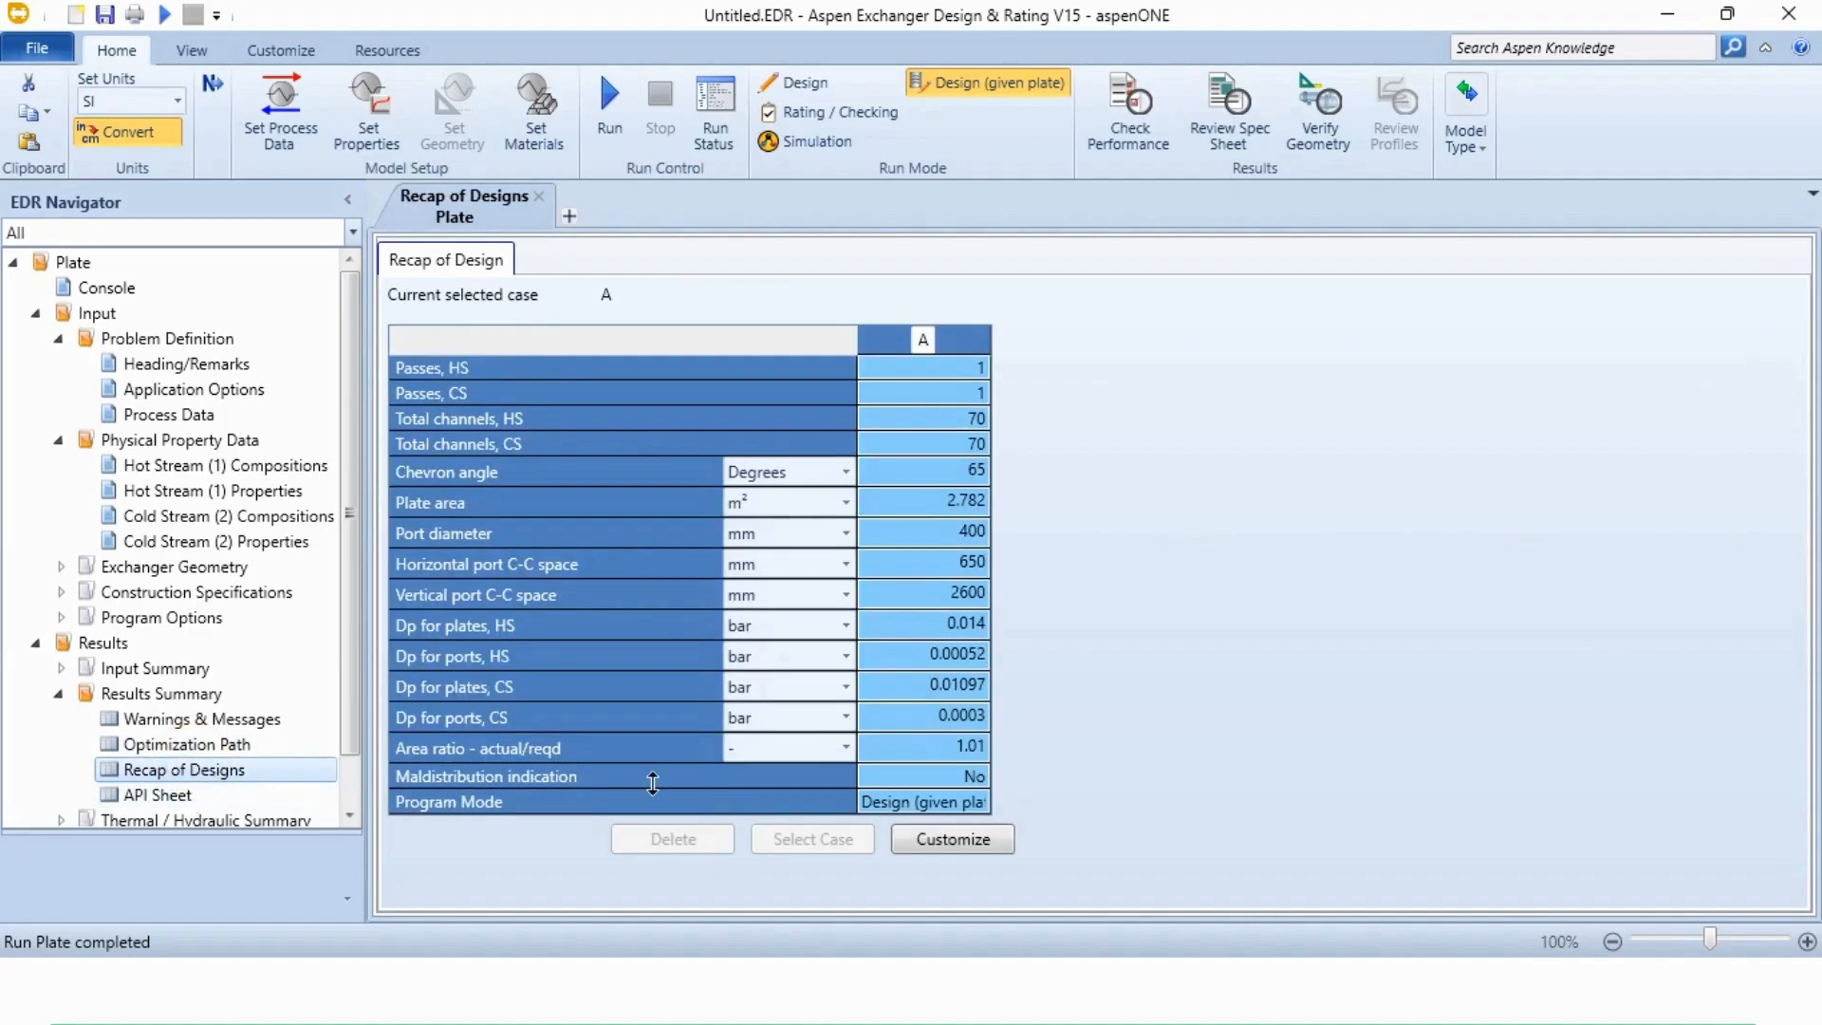
pyautogui.click(162, 796)
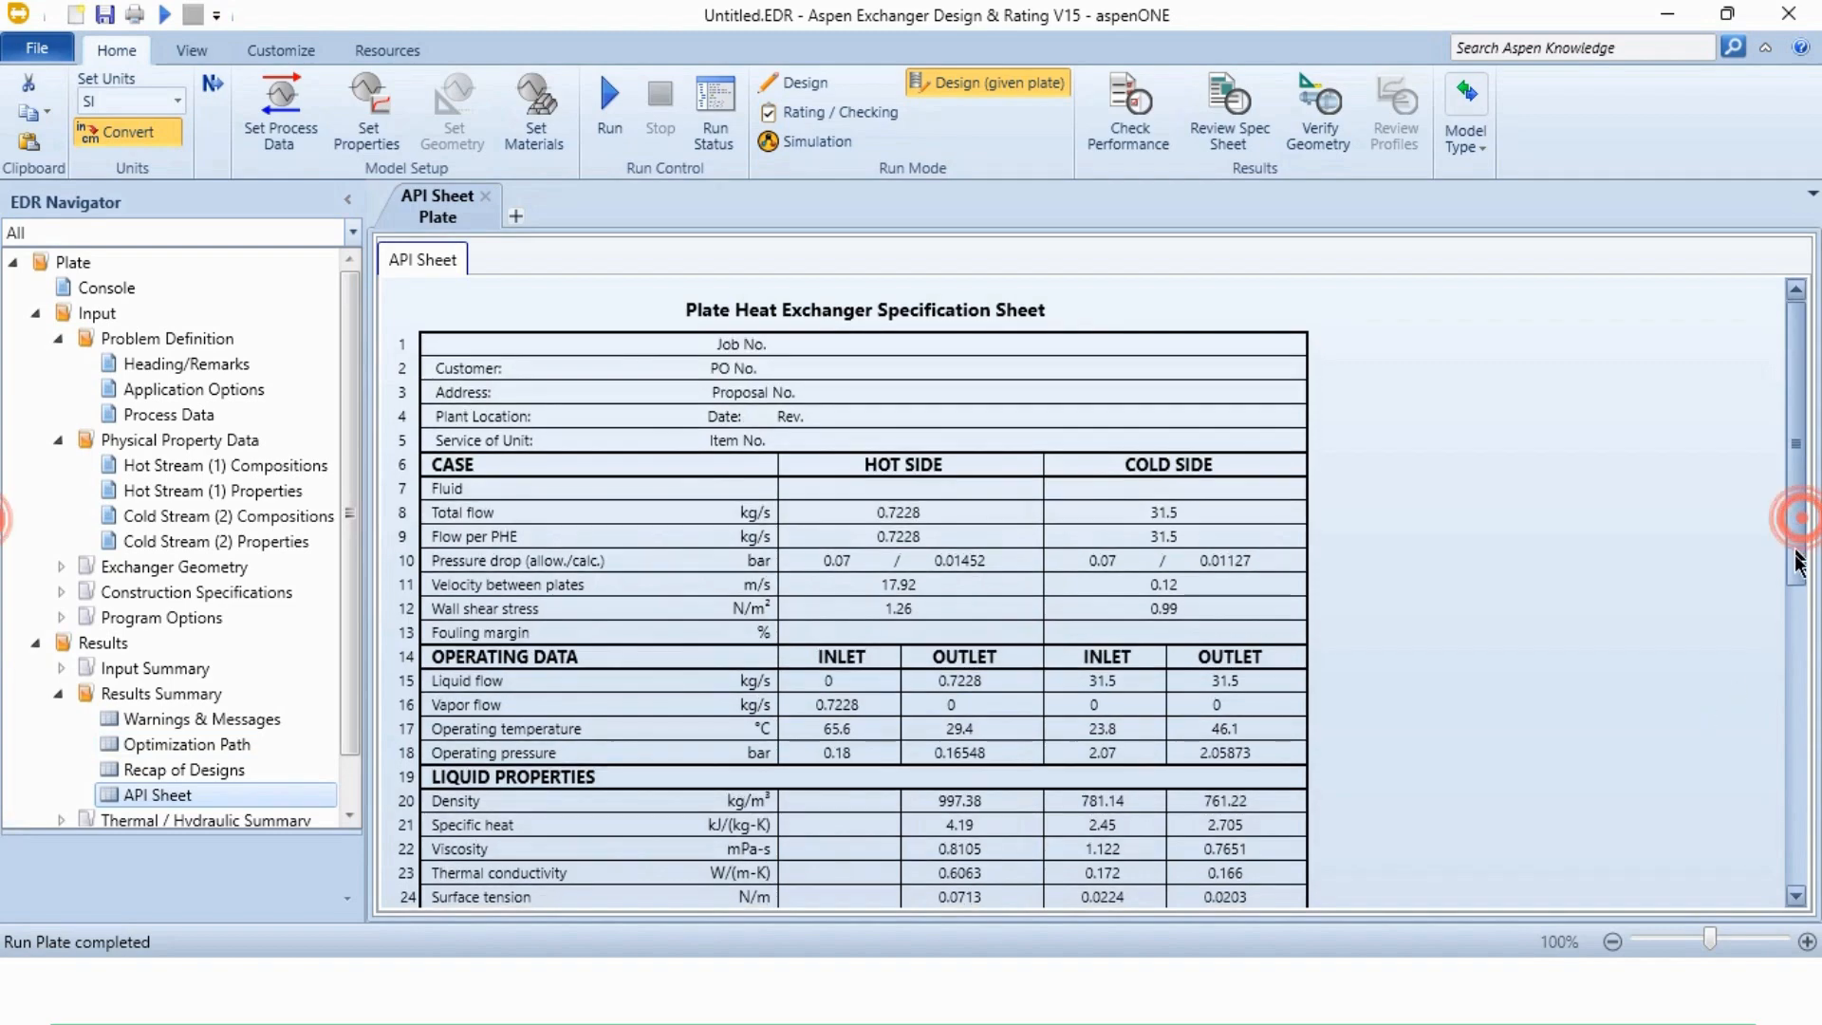
pyautogui.scroll(-3, 1785, 615)
pyautogui.scroll(-1, 1785, 622)
pyautogui.scroll(-4, 1775, 676)
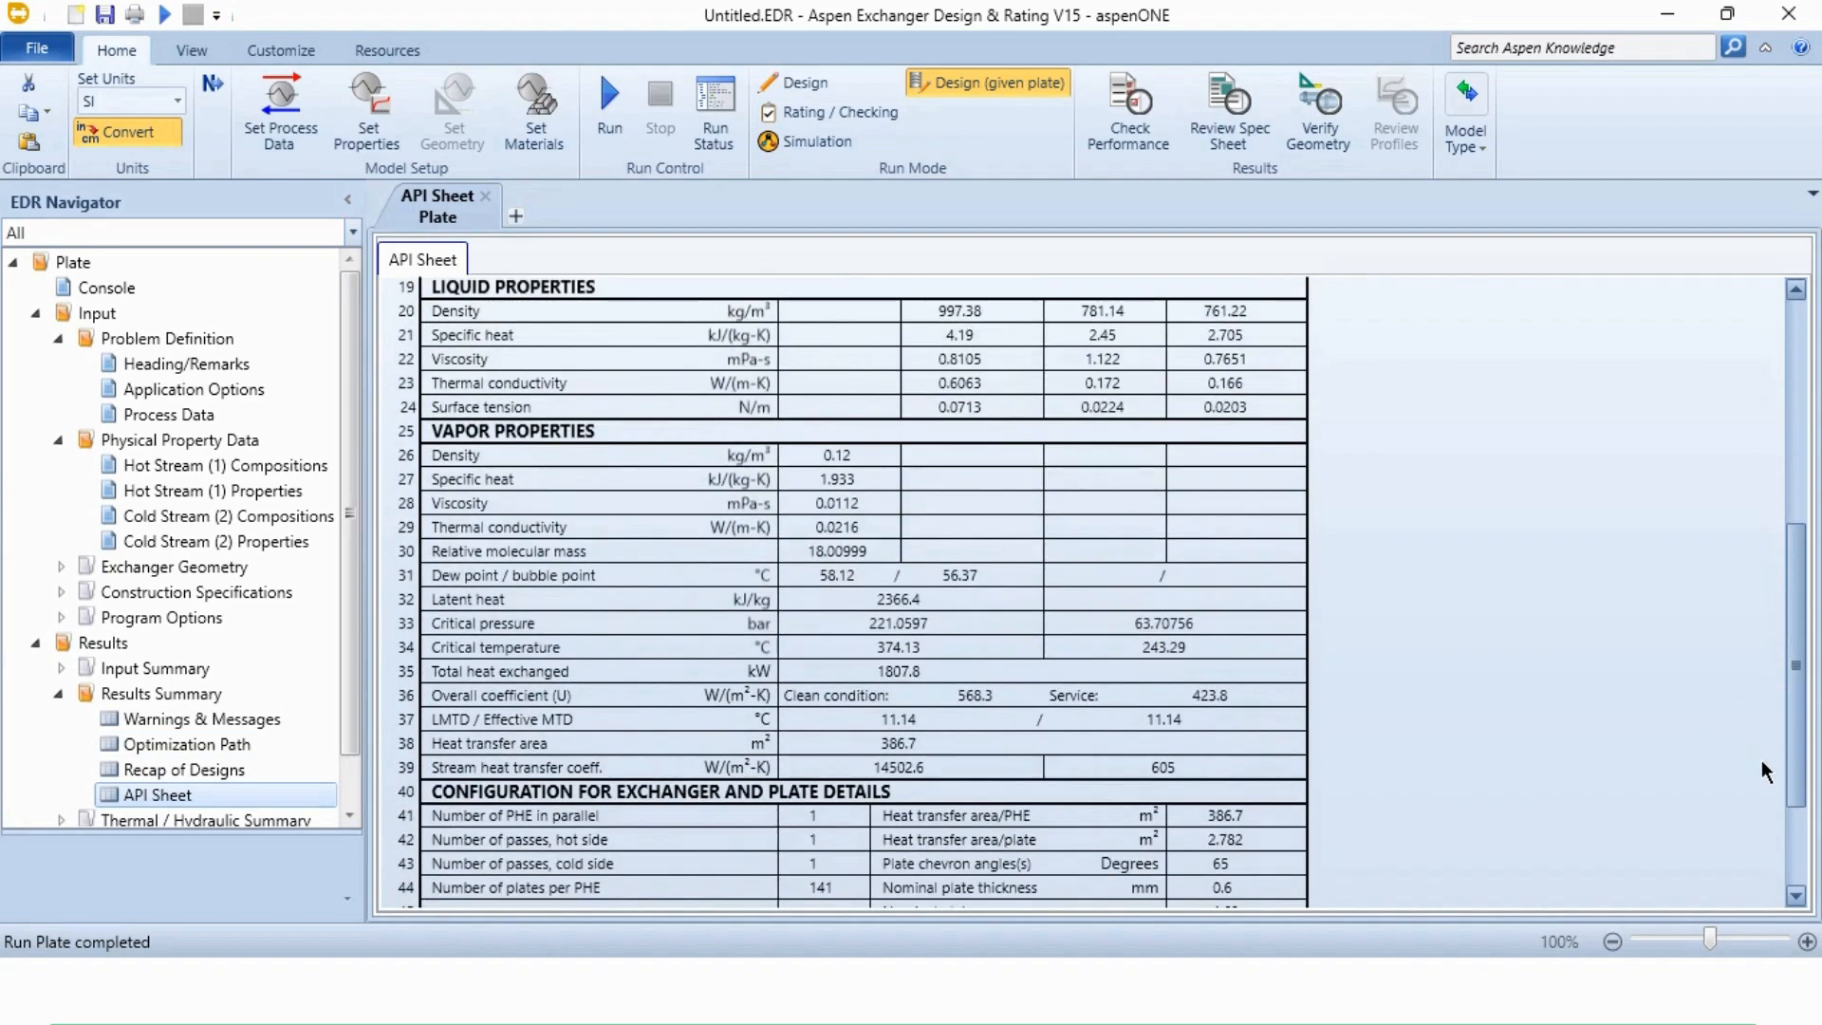
pyautogui.scroll(7, 1762, 847)
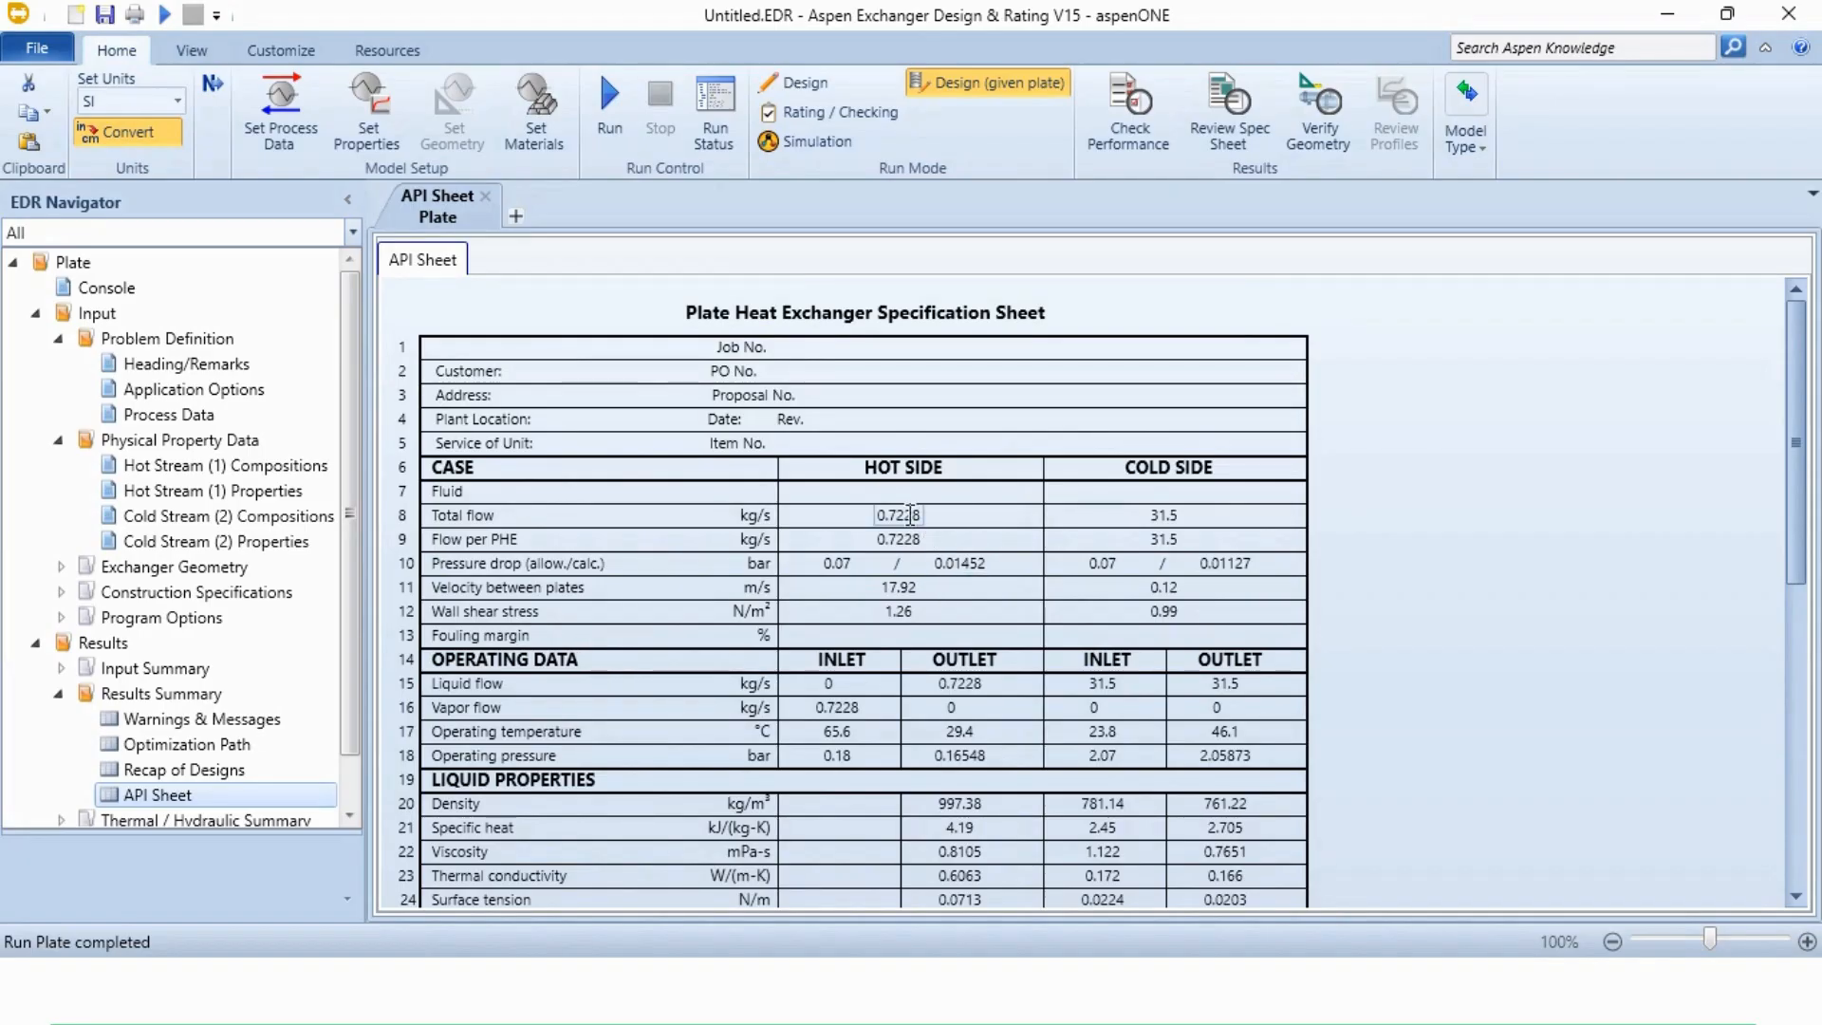
pyautogui.moveTo(909, 514)
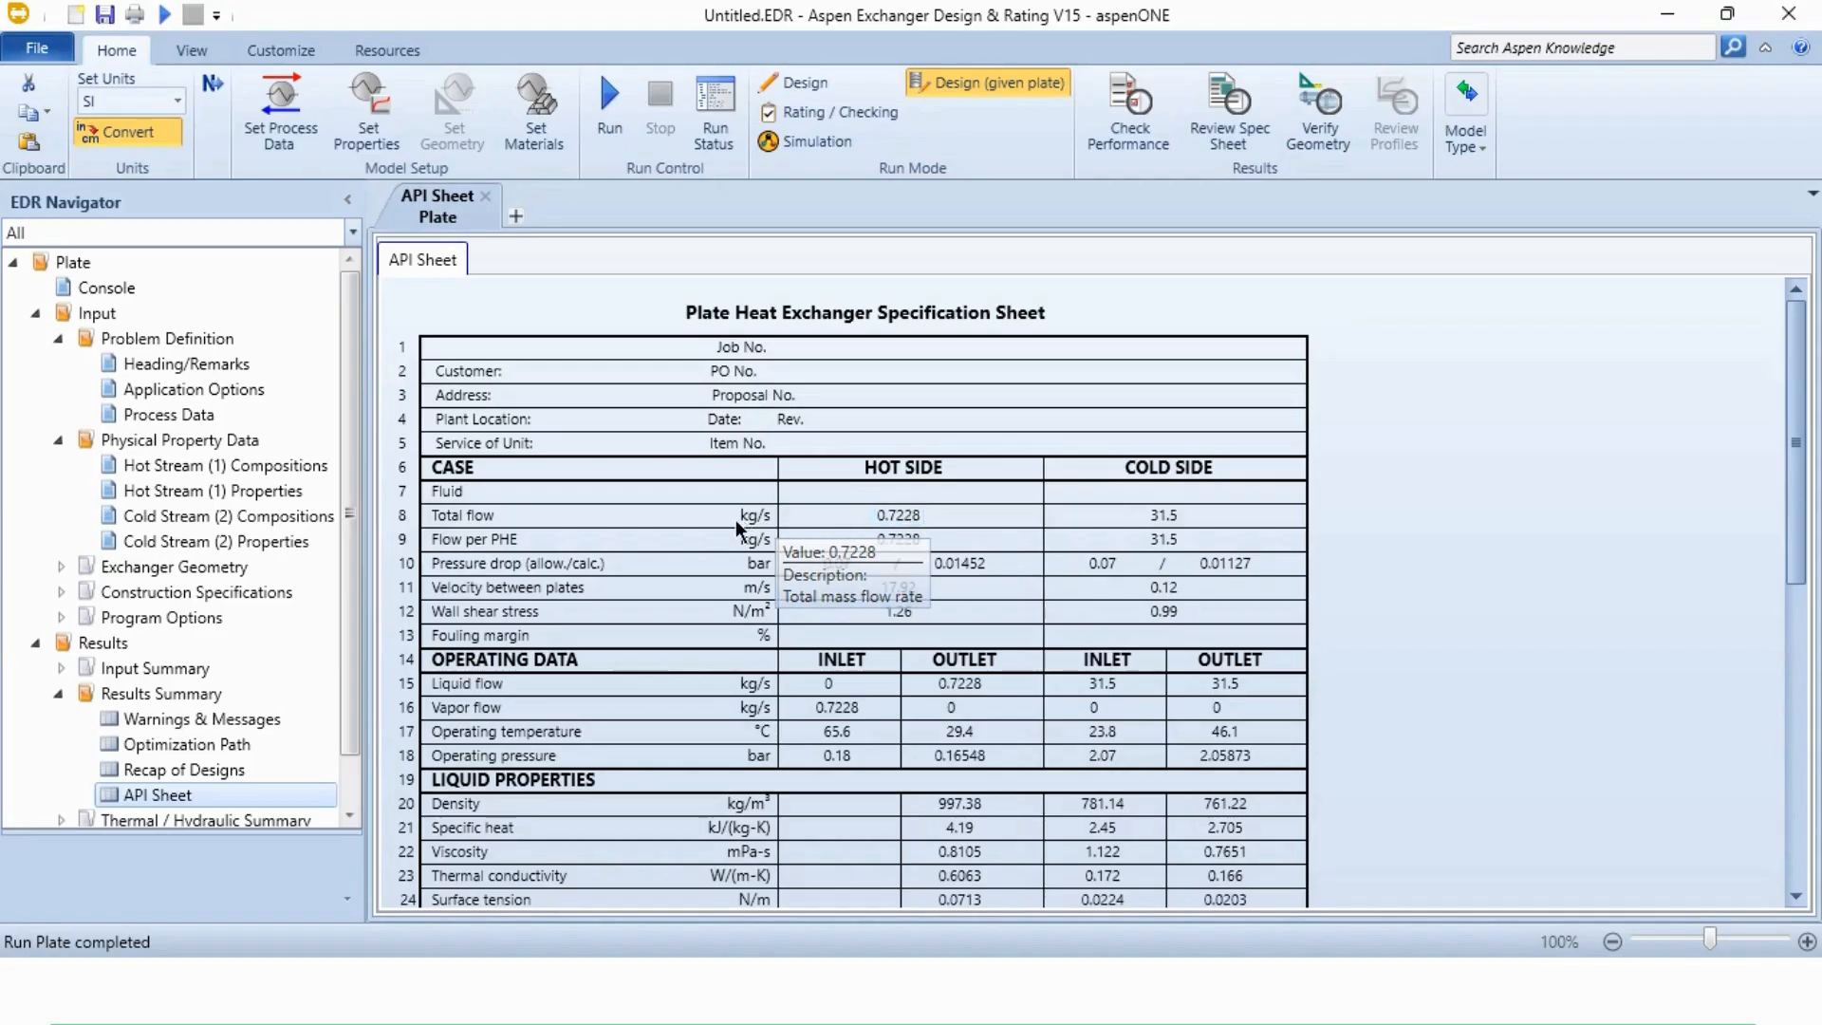
# - Examine the Thermal / Hydraulic Summary results for Performance, Heat Transfer, Pressure Drop and Methods
pyautogui.scroll(-1, 350, 814)
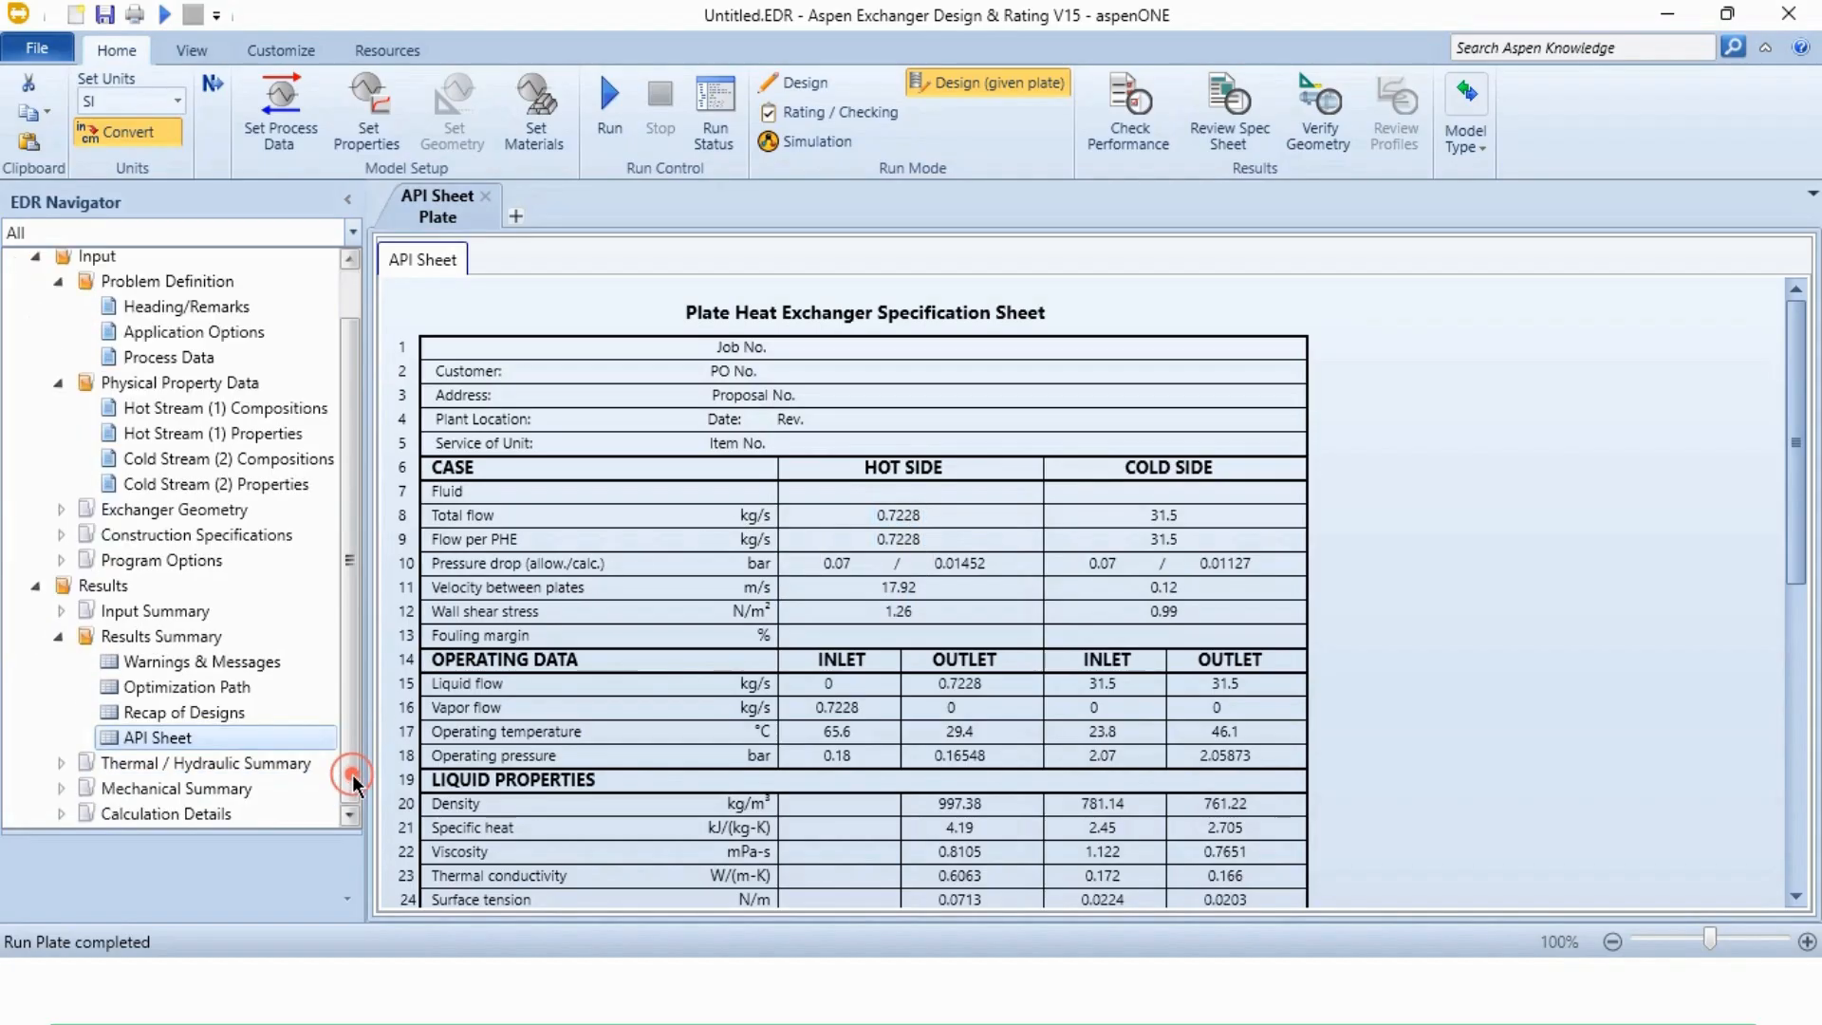
pyautogui.click(60, 763)
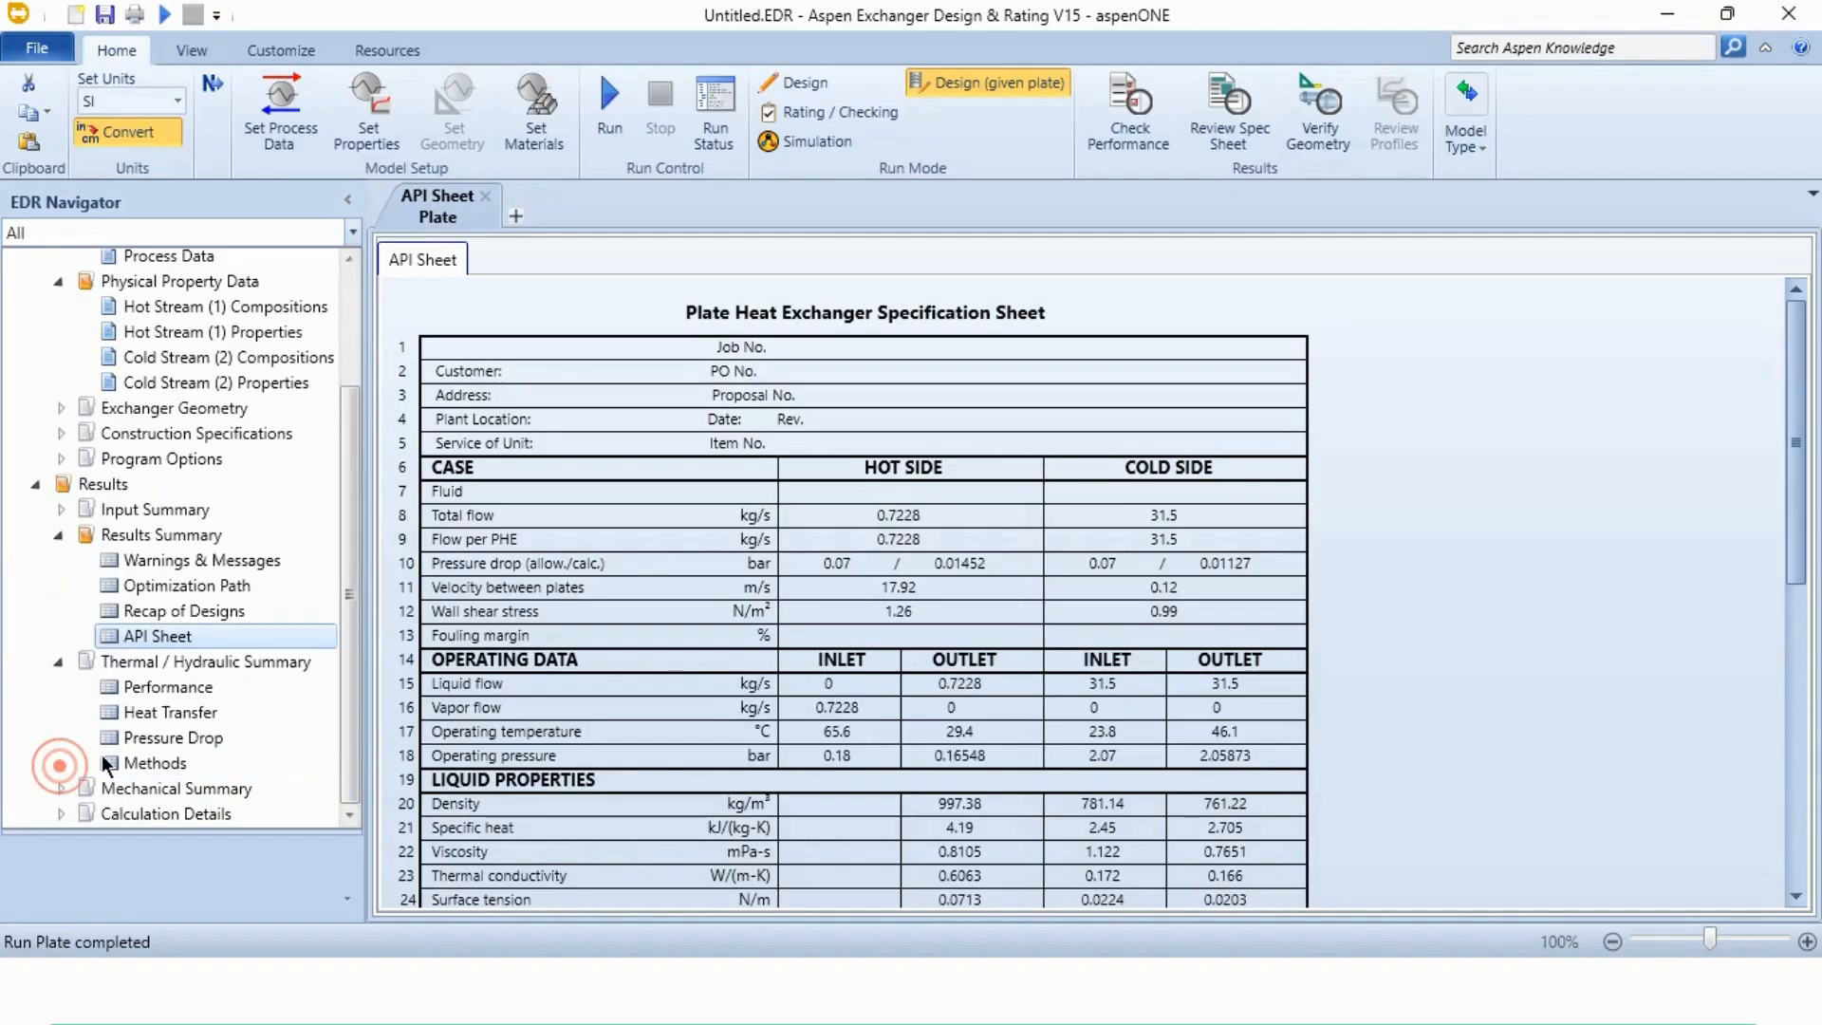
pyautogui.click(224, 686)
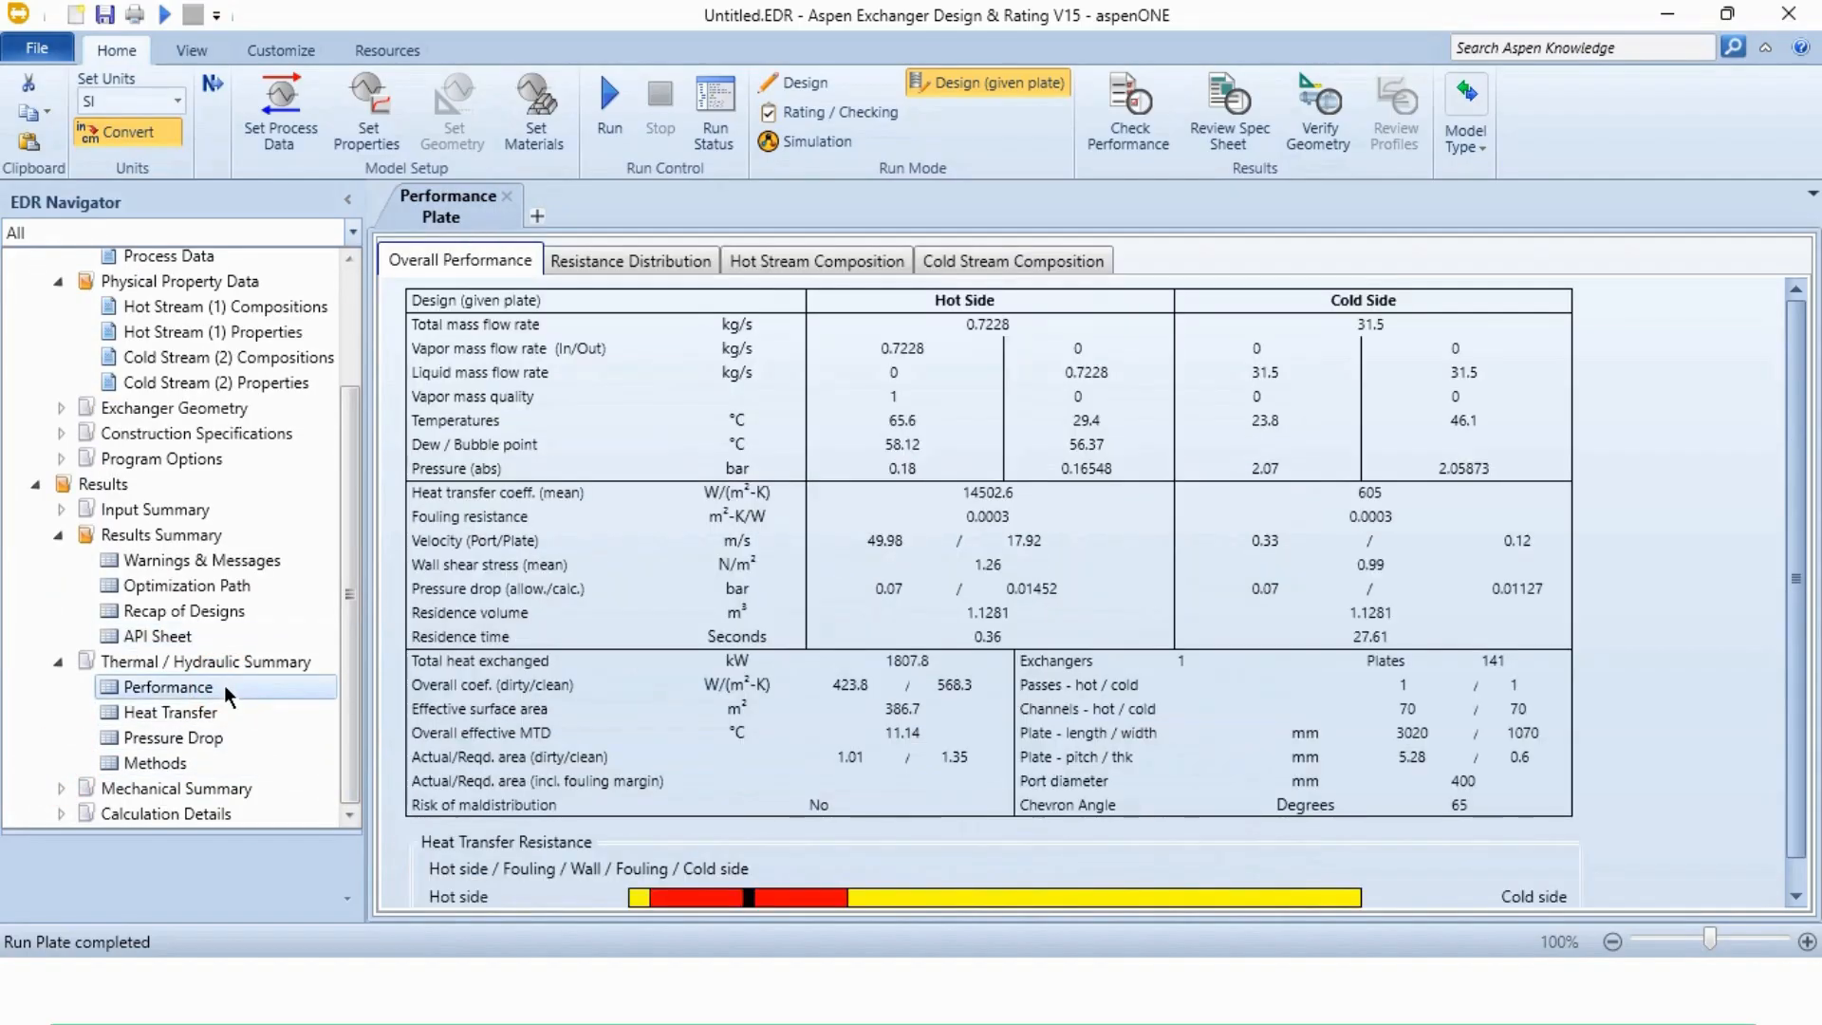
pyautogui.click(237, 707)
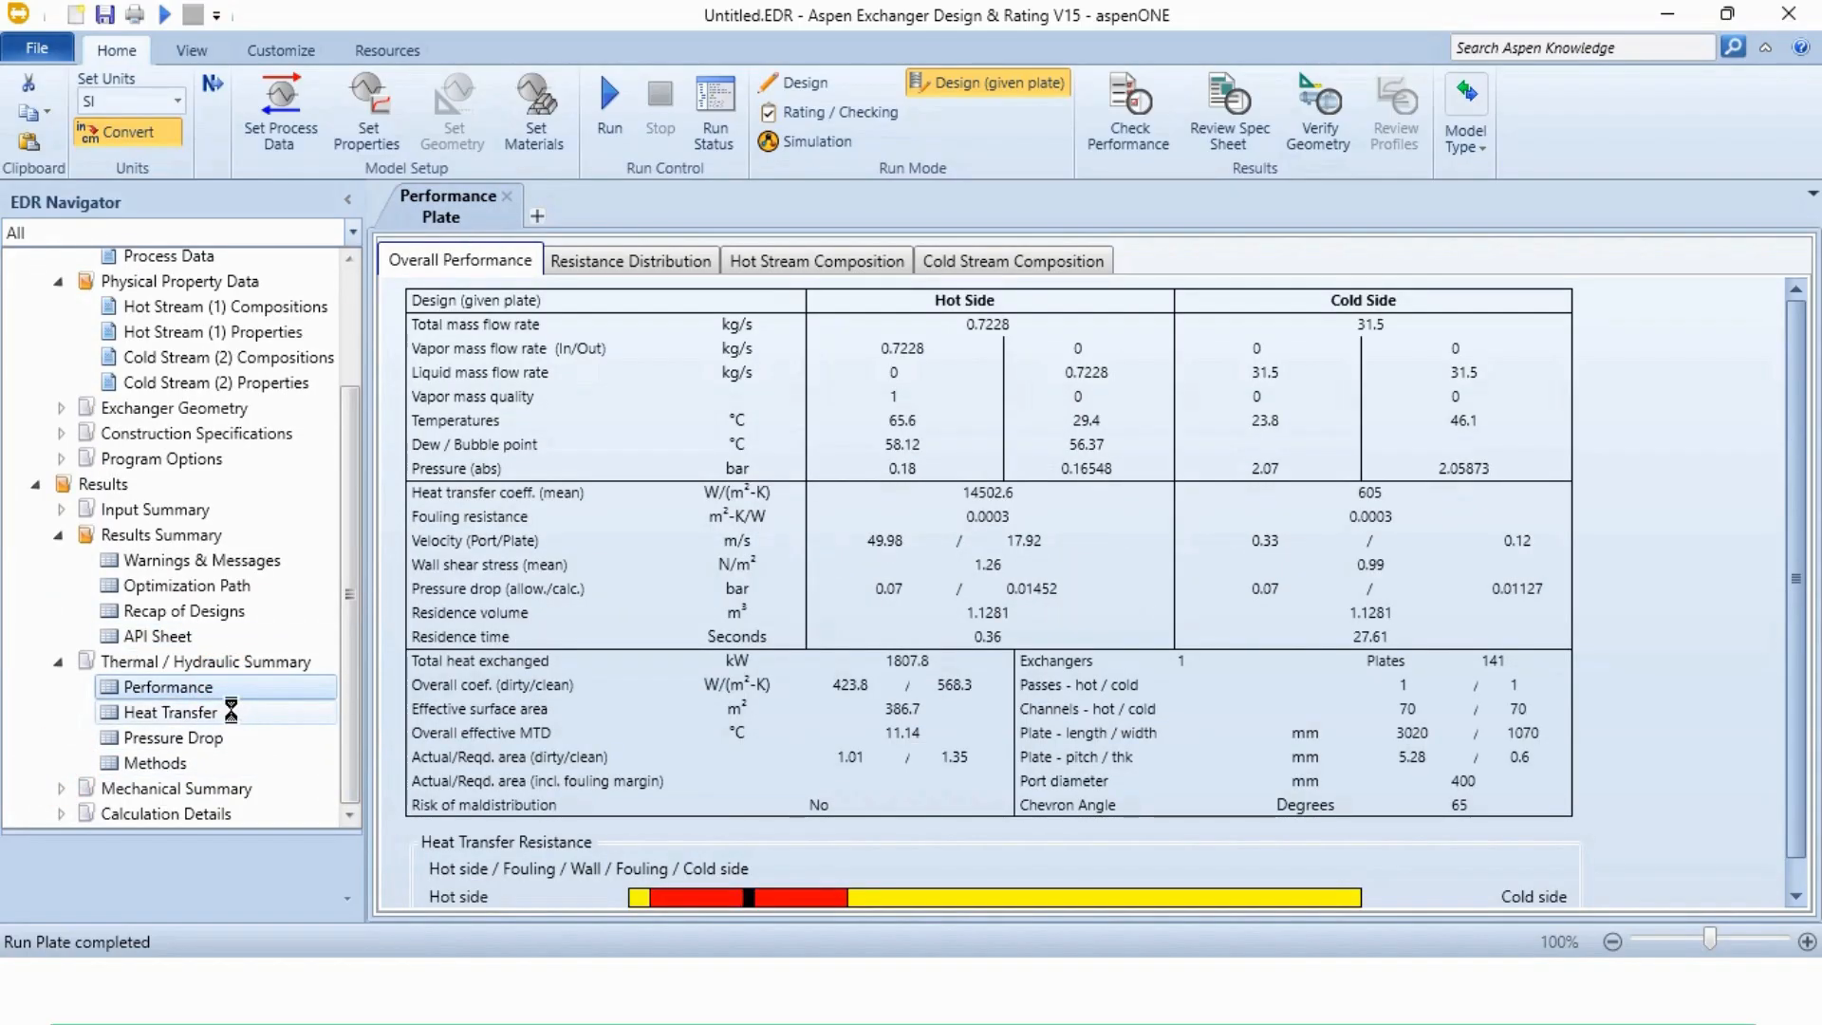
pyautogui.click(231, 737)
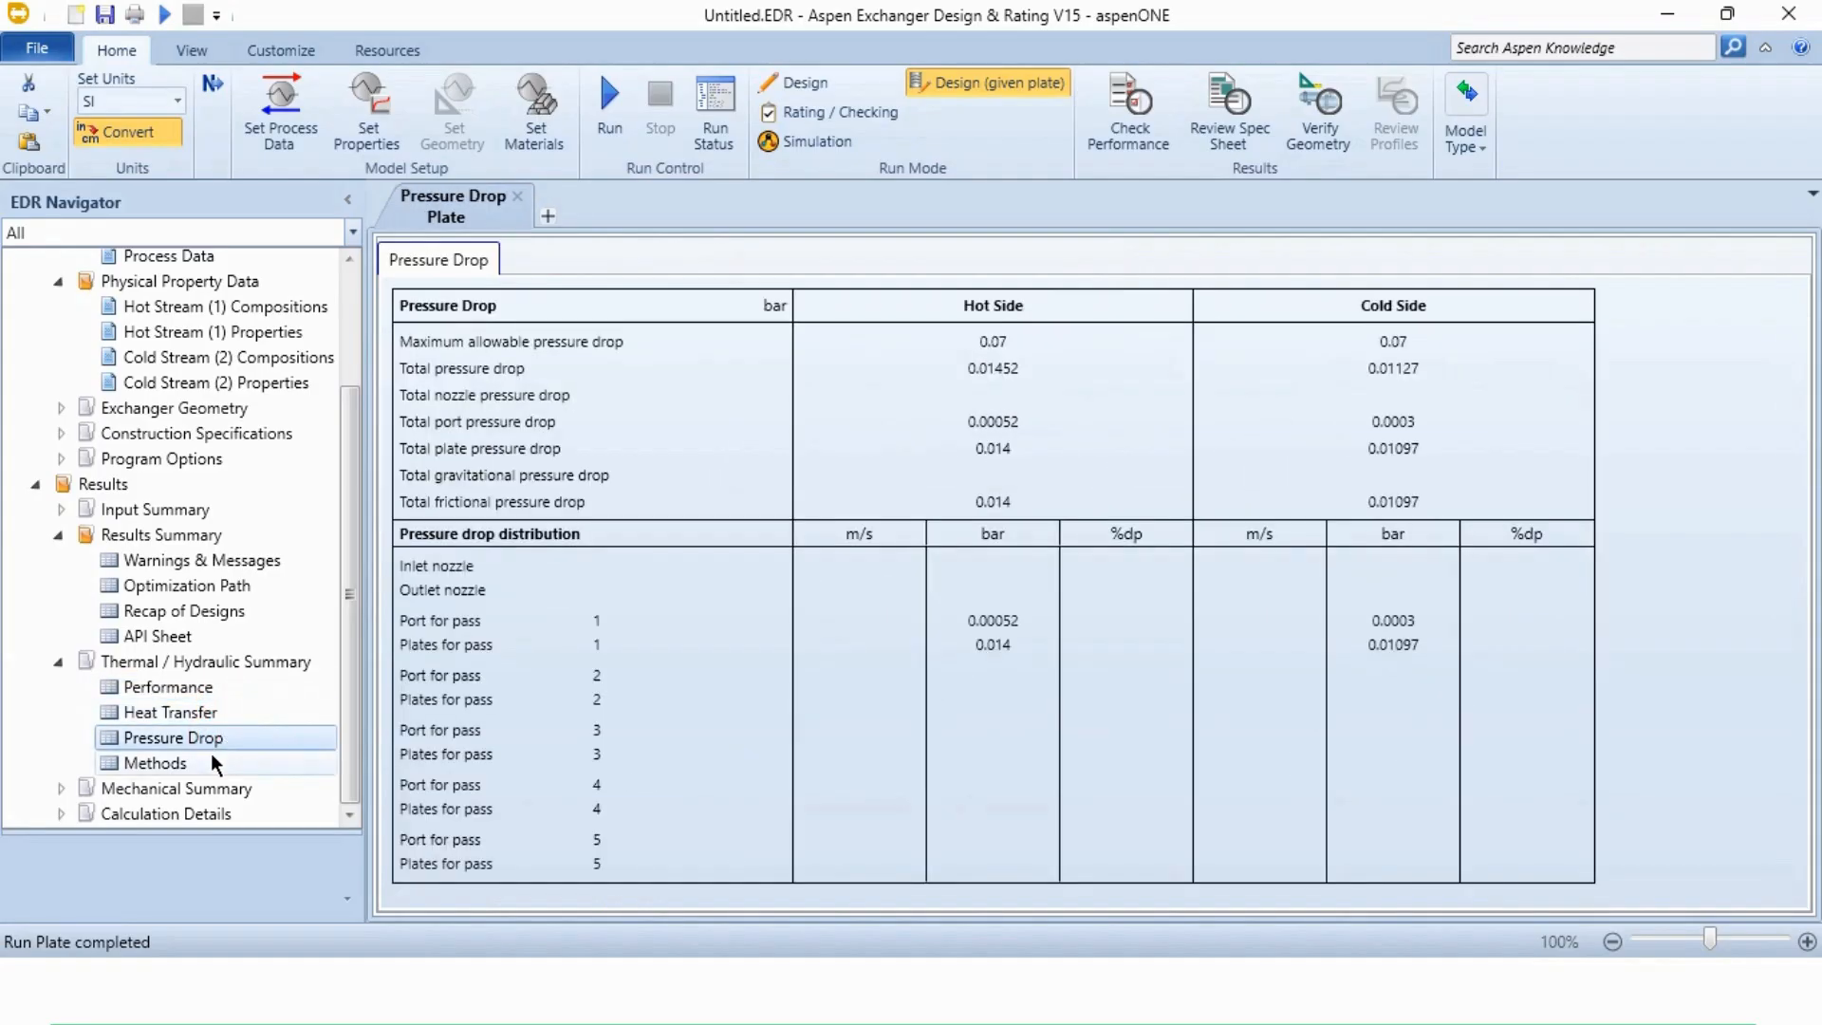
pyautogui.click(208, 758)
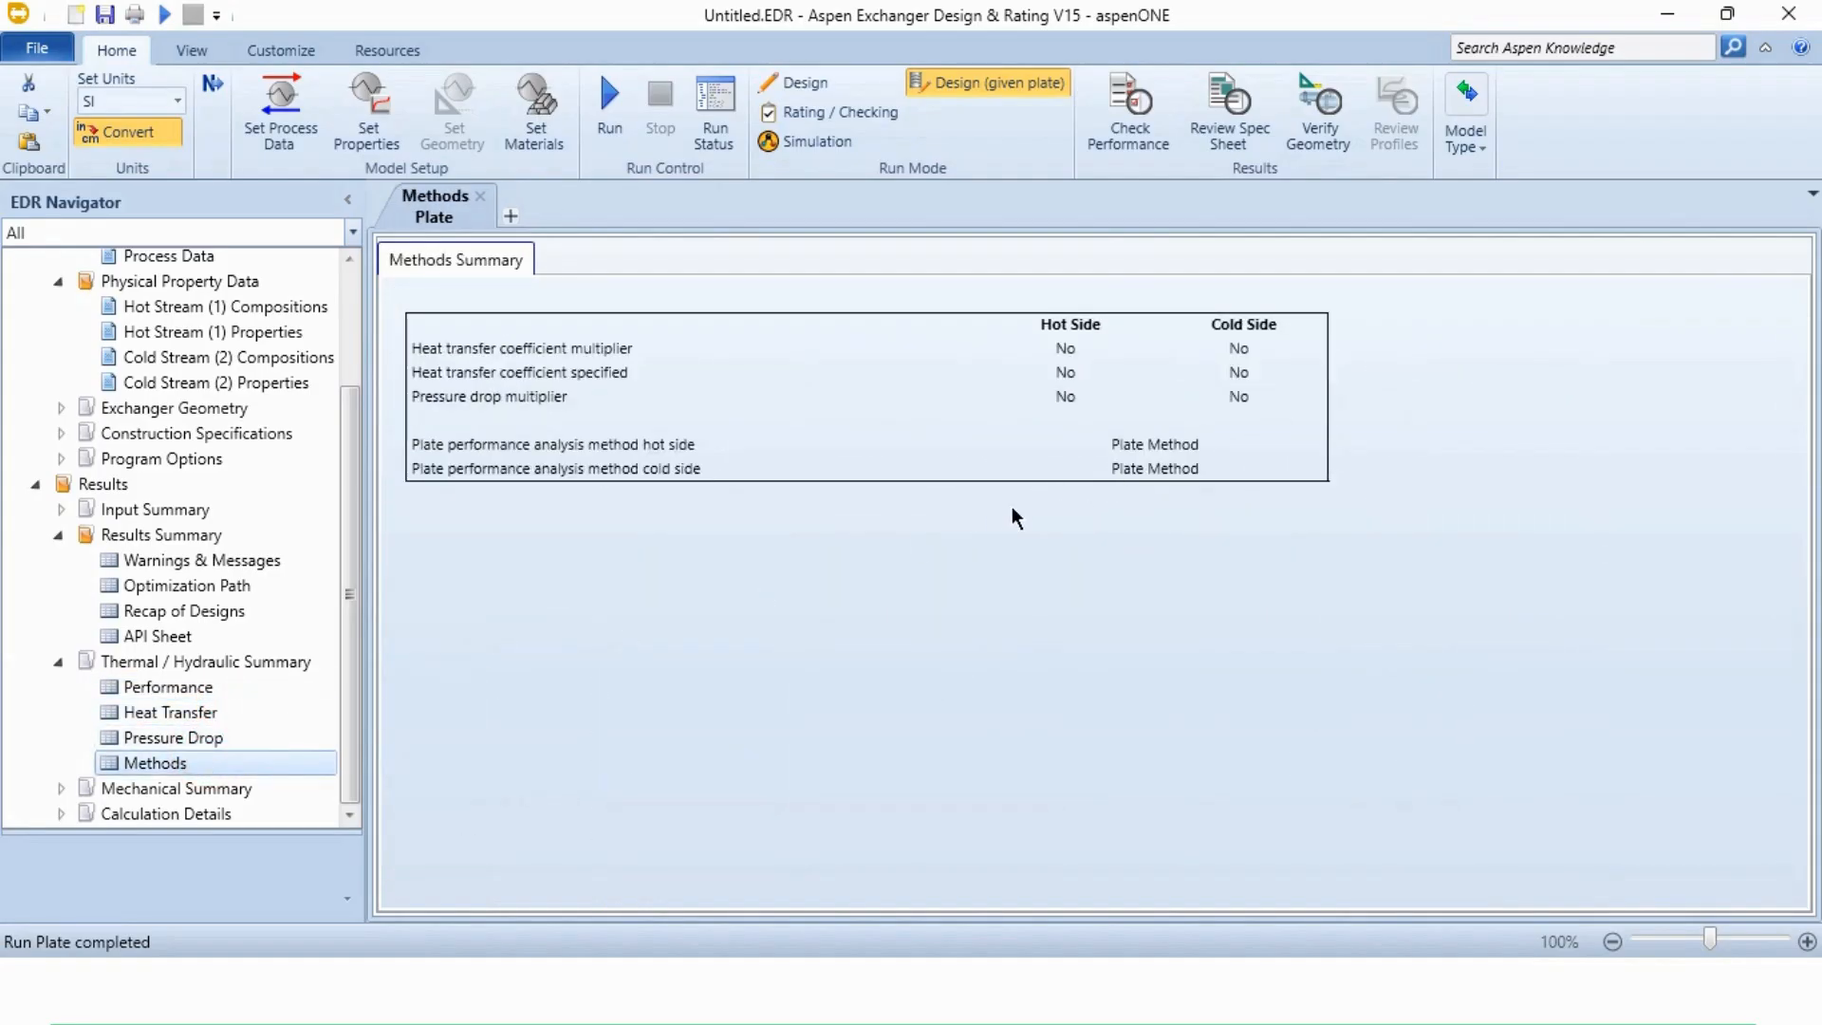
# - Examine the Mechanical Summary results, covering Exchanger Geometry, Exchanger Diagram and Cost / Weights, including the empty and water-filled plate pack weights
pyautogui.click(63, 788)
pyautogui.click(350, 781)
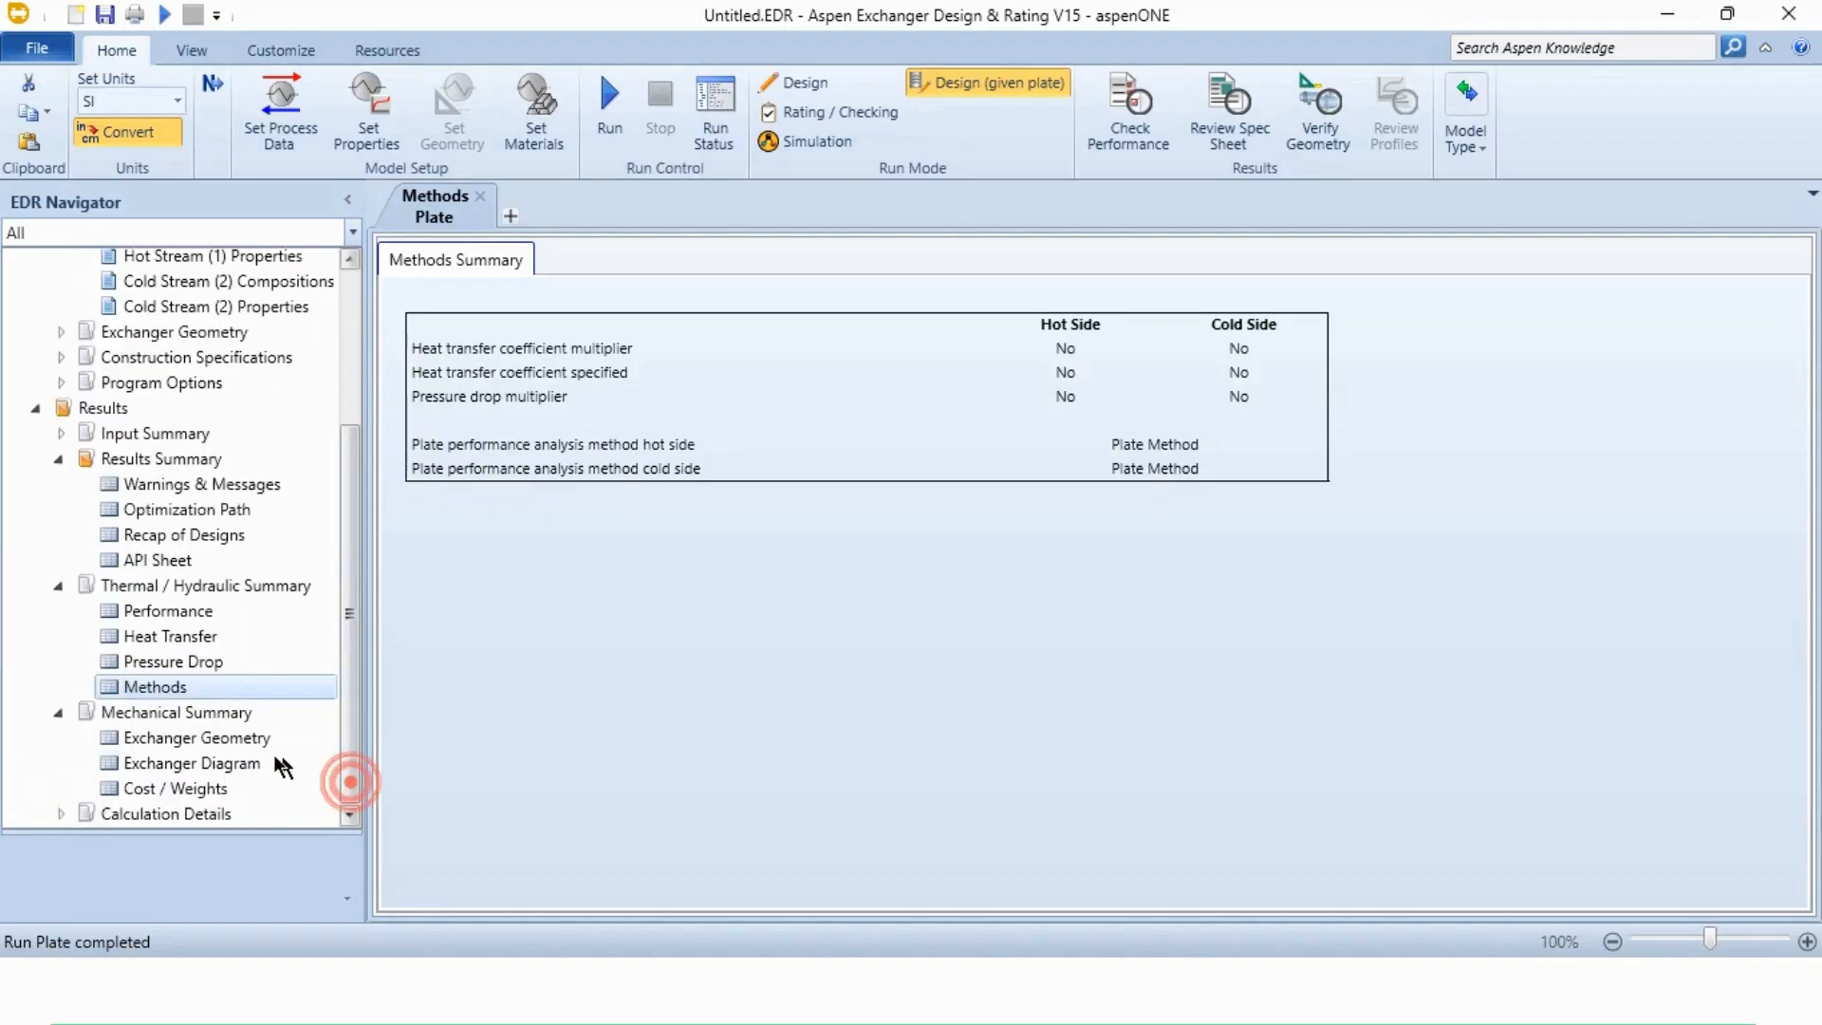
pyautogui.click(209, 737)
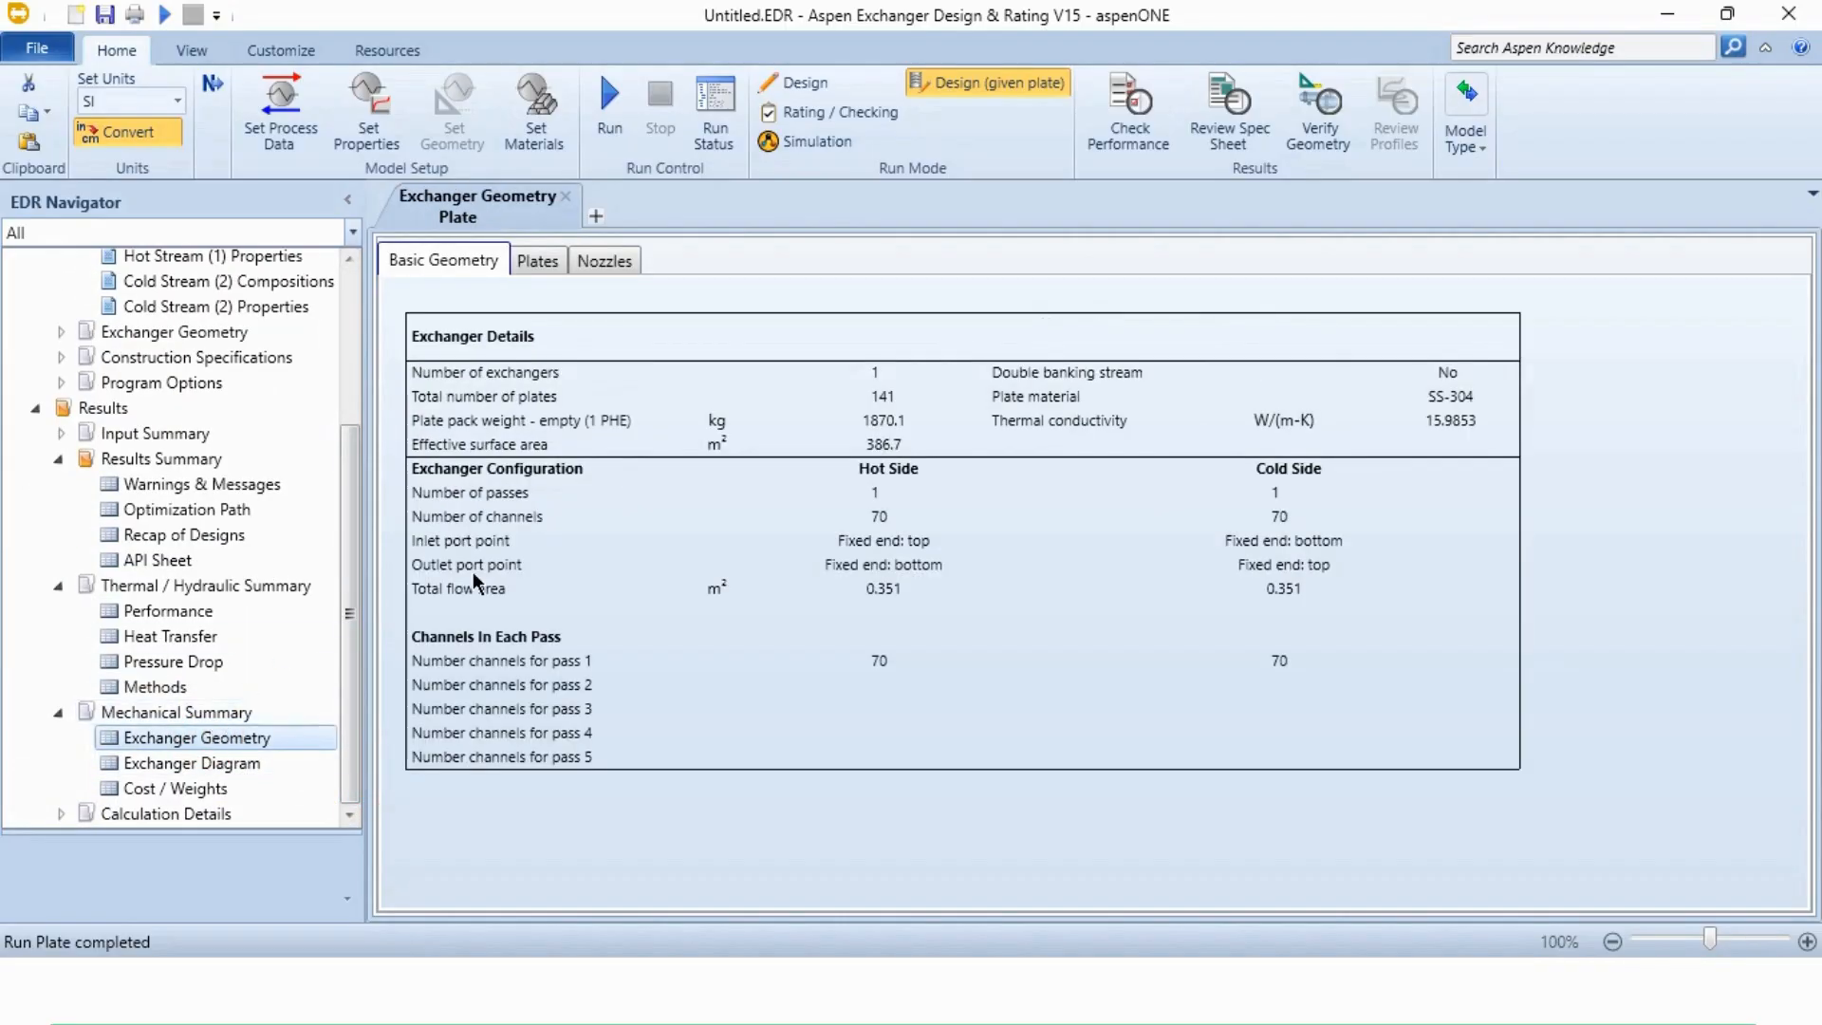
pyautogui.click(860, 538)
pyautogui.click(250, 762)
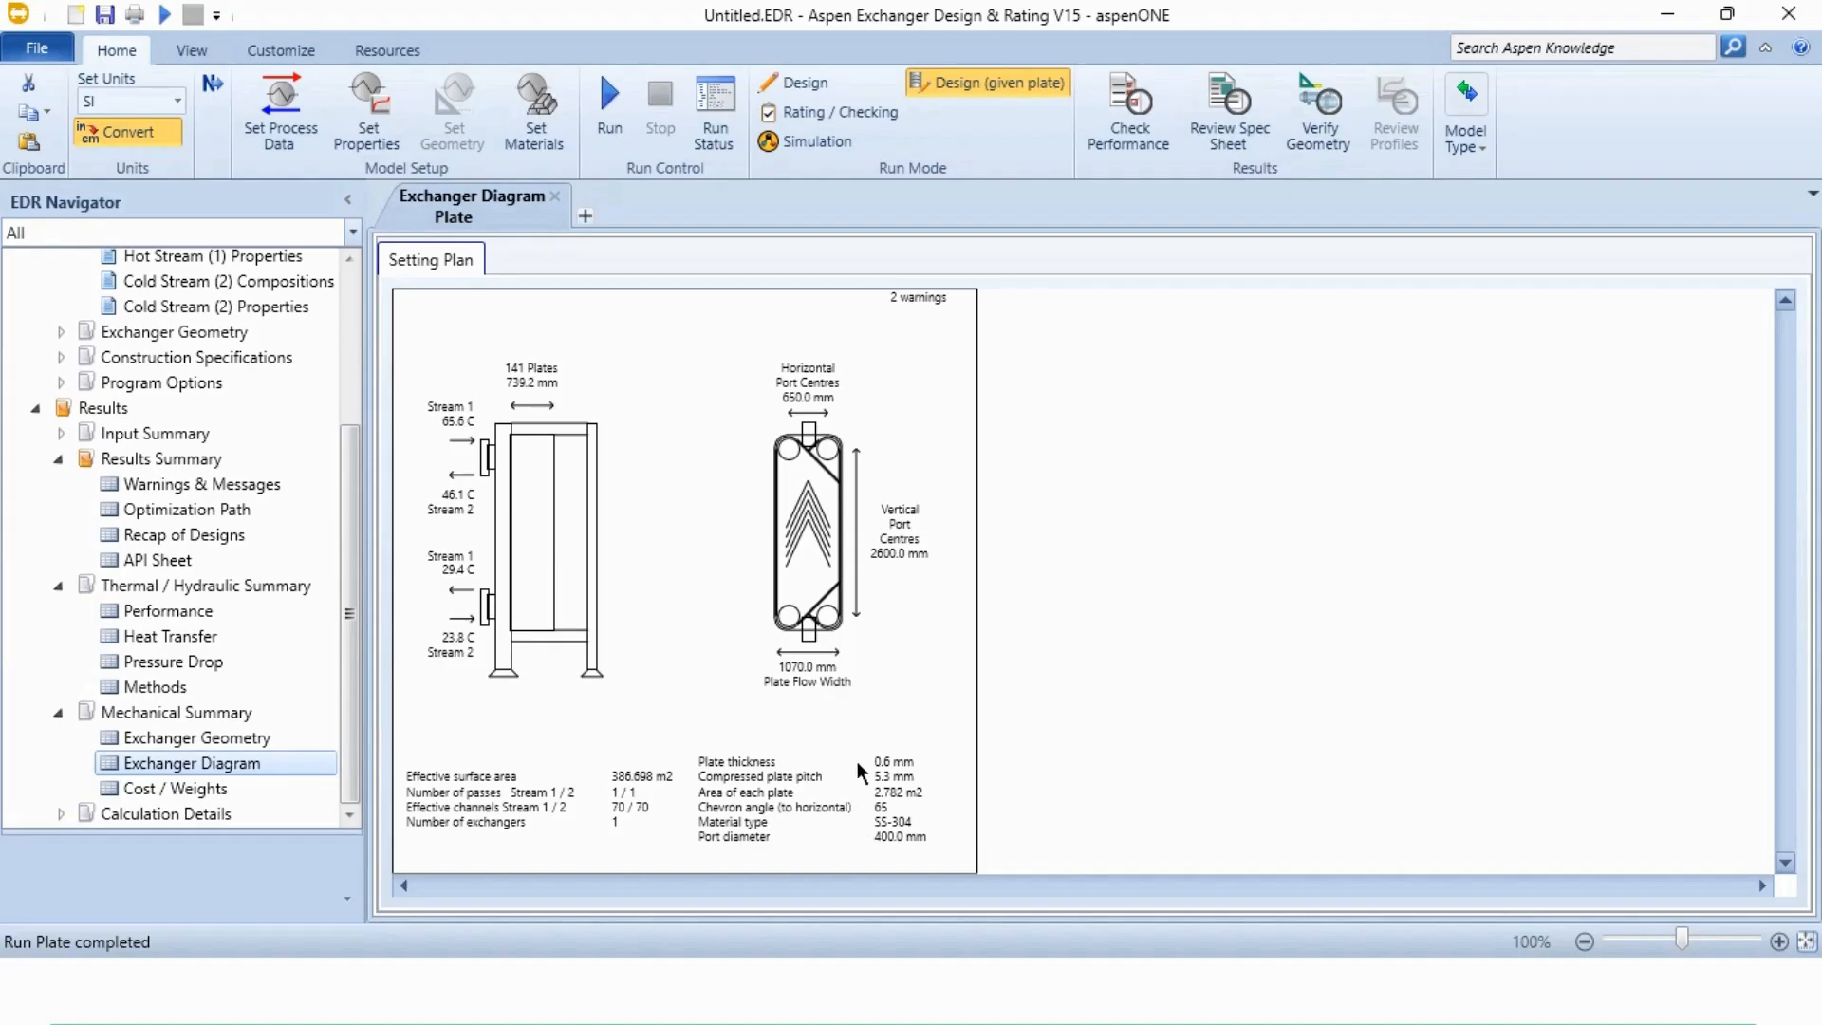
pyautogui.click(221, 791)
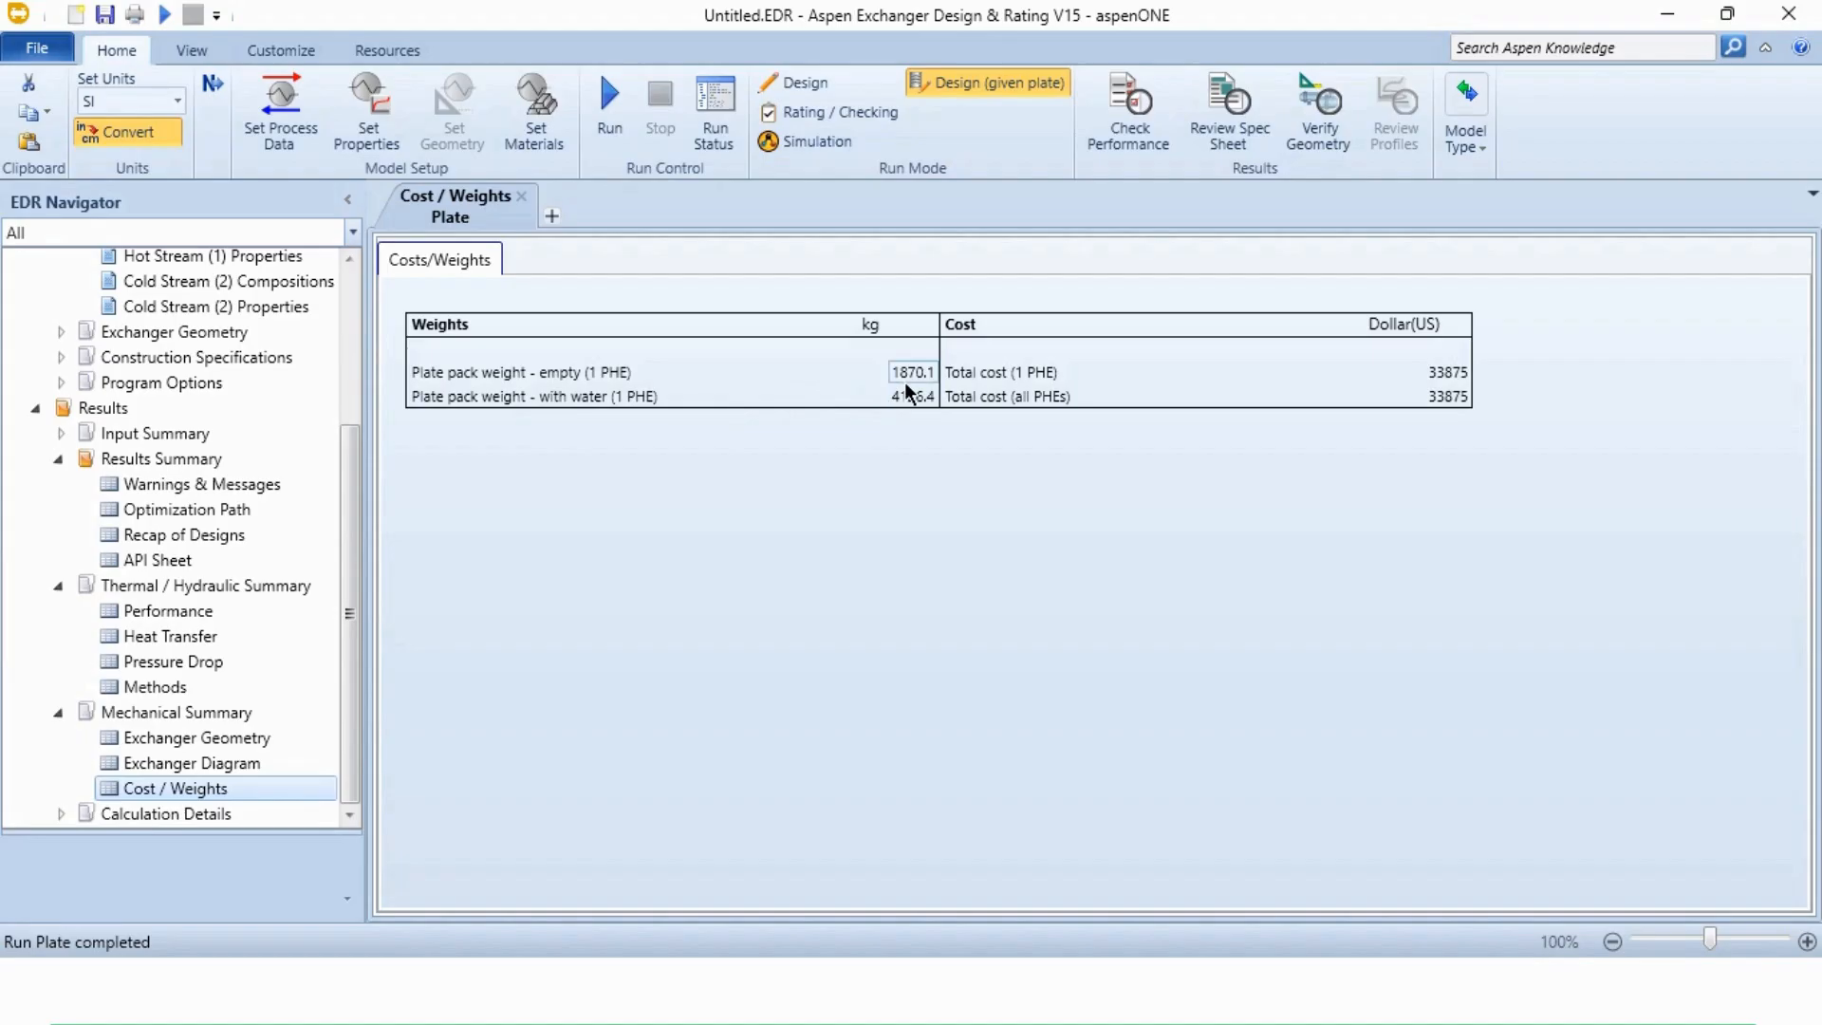
pyautogui.moveTo(904, 381)
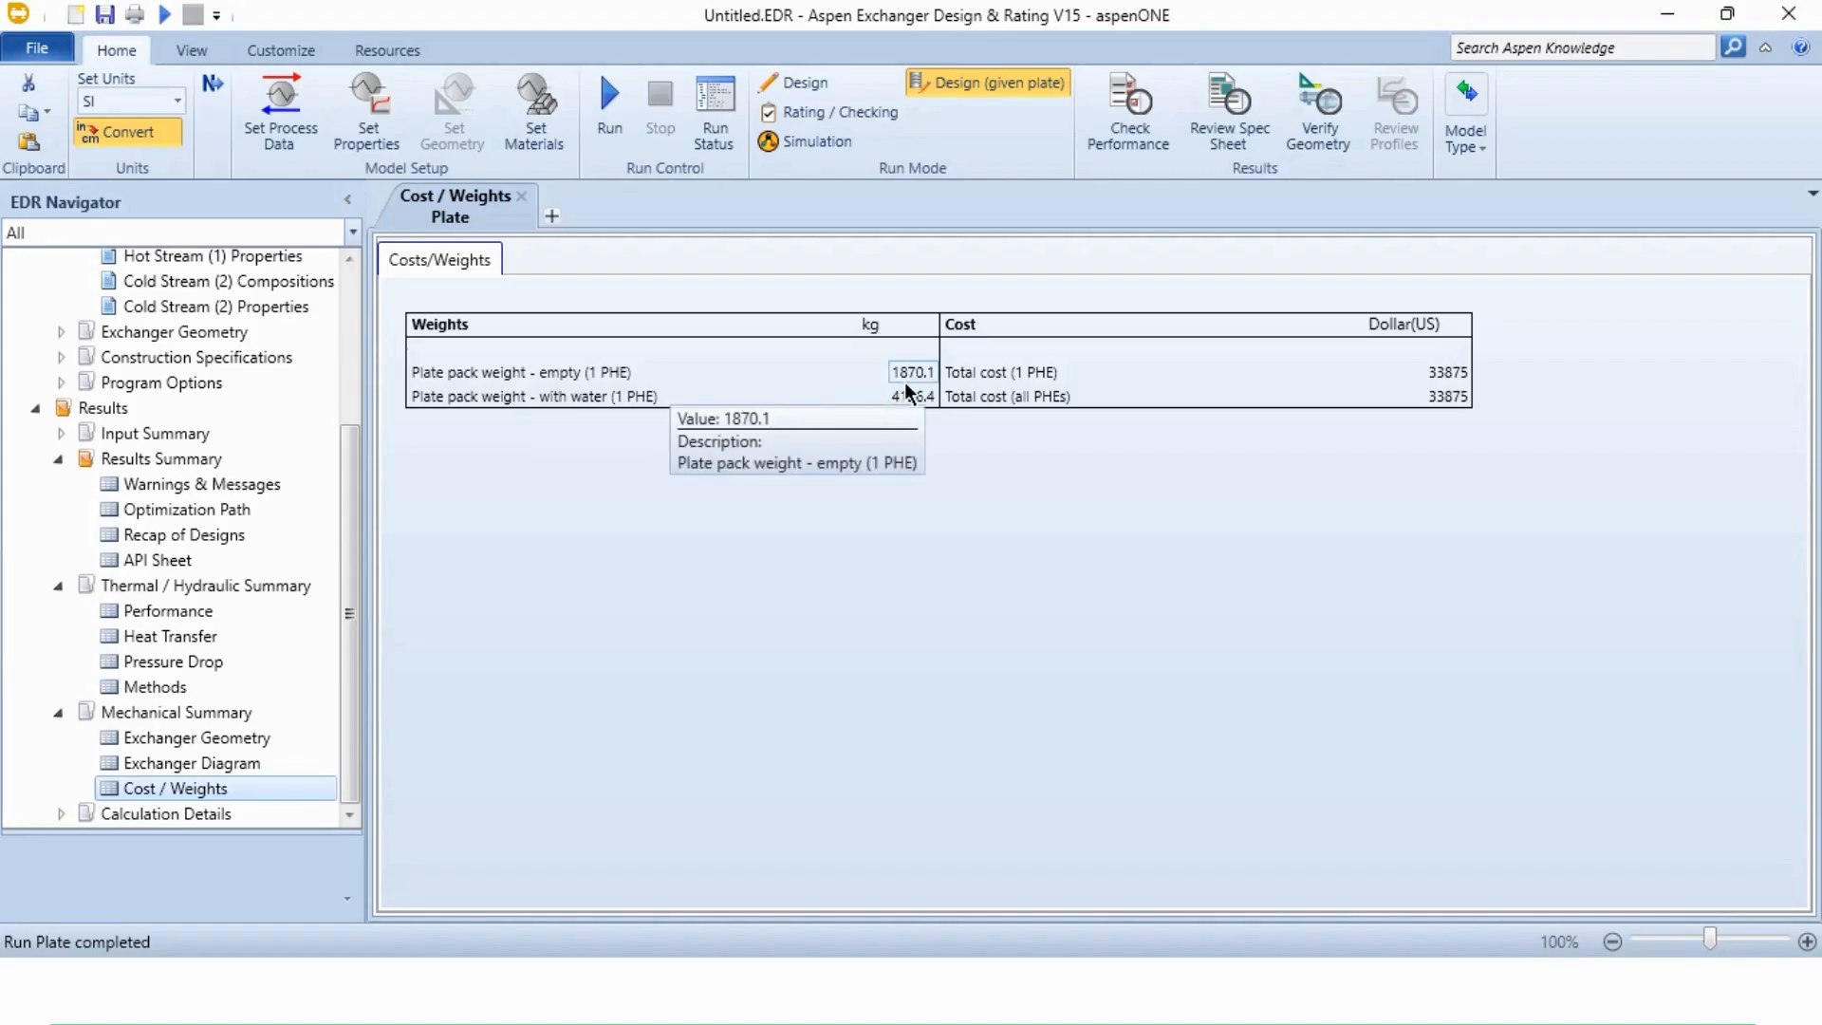
pyautogui.moveTo(916, 419)
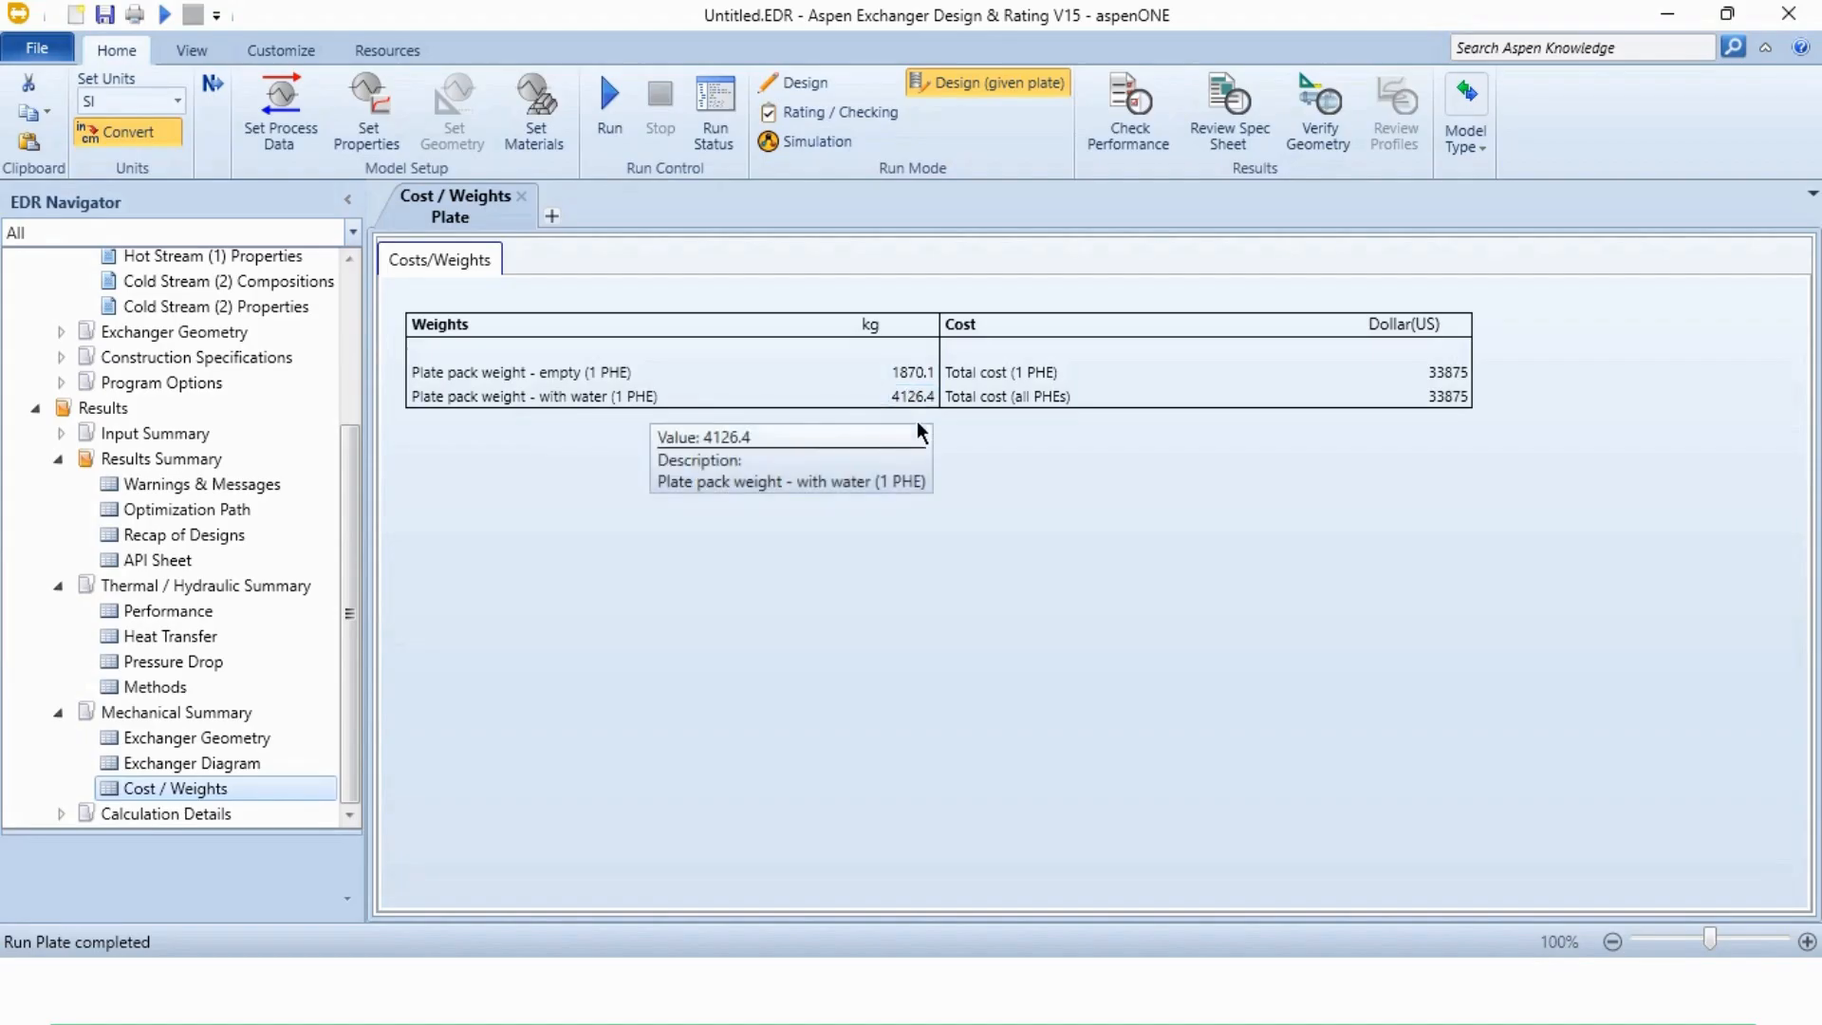